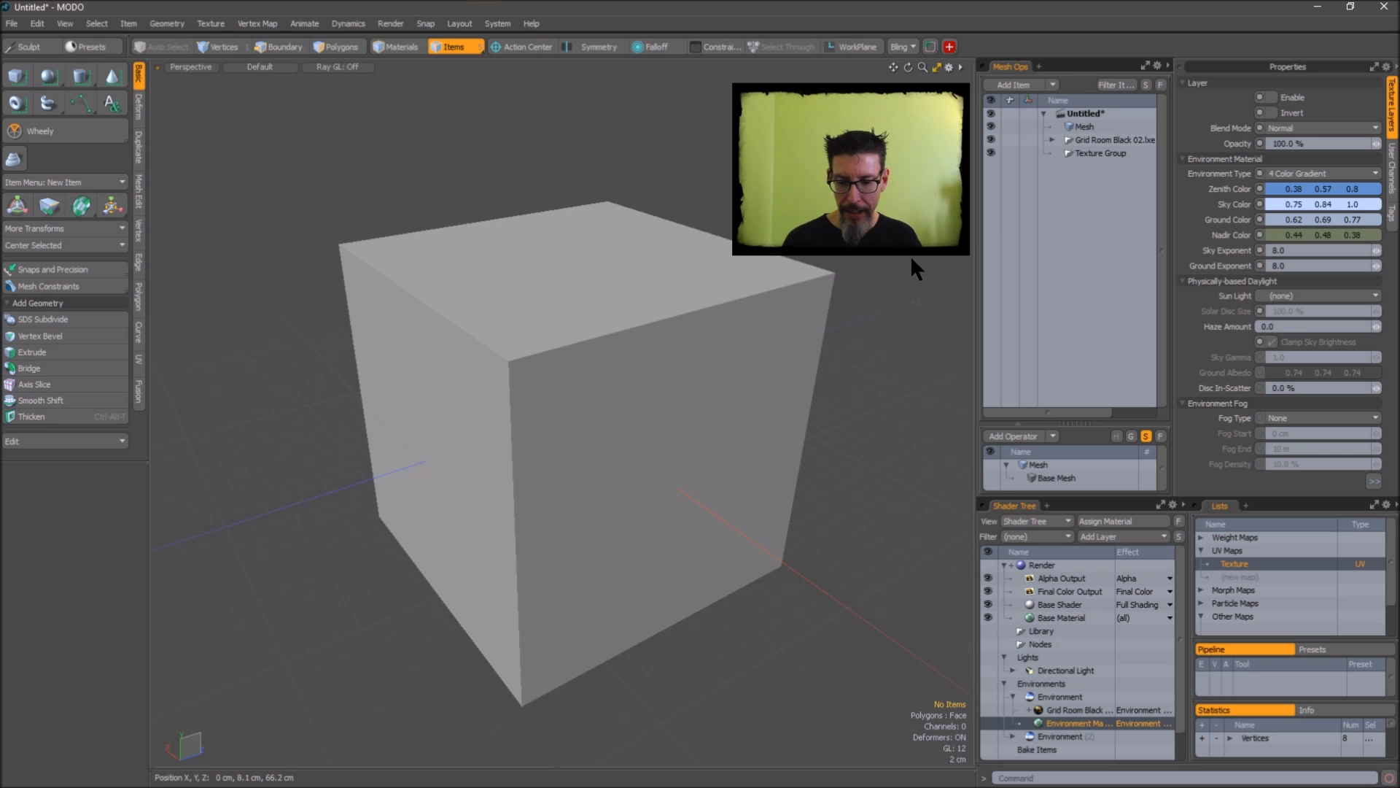
- Select all six polygons of the cube and assign them a new material named HP_Rounded
key("ctrl+shift+r")
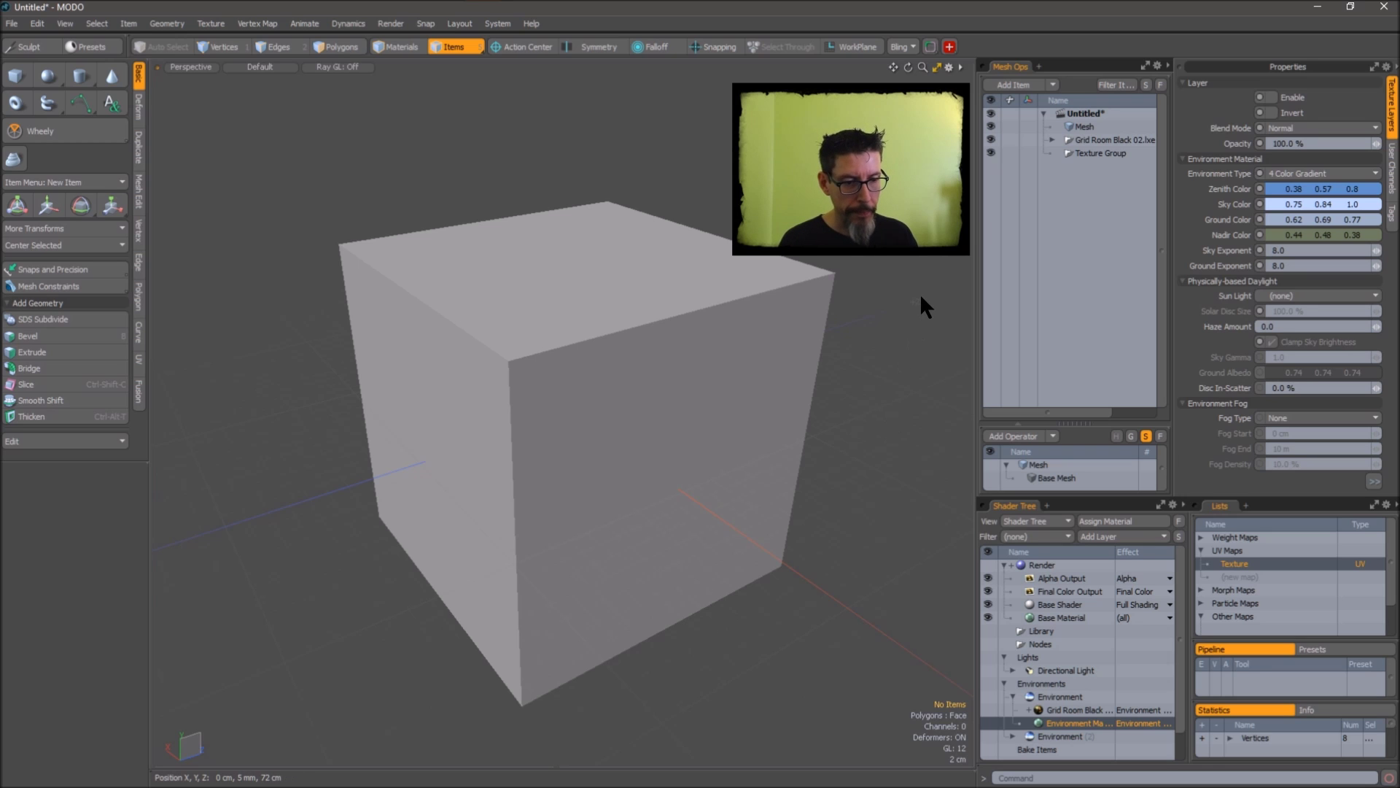
key("3")
mouse_move(908, 266)
right_mouse_down()
mouse_move(241, 196)
mouse_move(884, 650)
mouse_move(863, 554)
right_mouse_up()
mouse_move(966, 379)
right_mouse_down()
mouse_move(666, 134)
mouse_move(479, 775)
mouse_move(915, 666)
right_mouse_up()
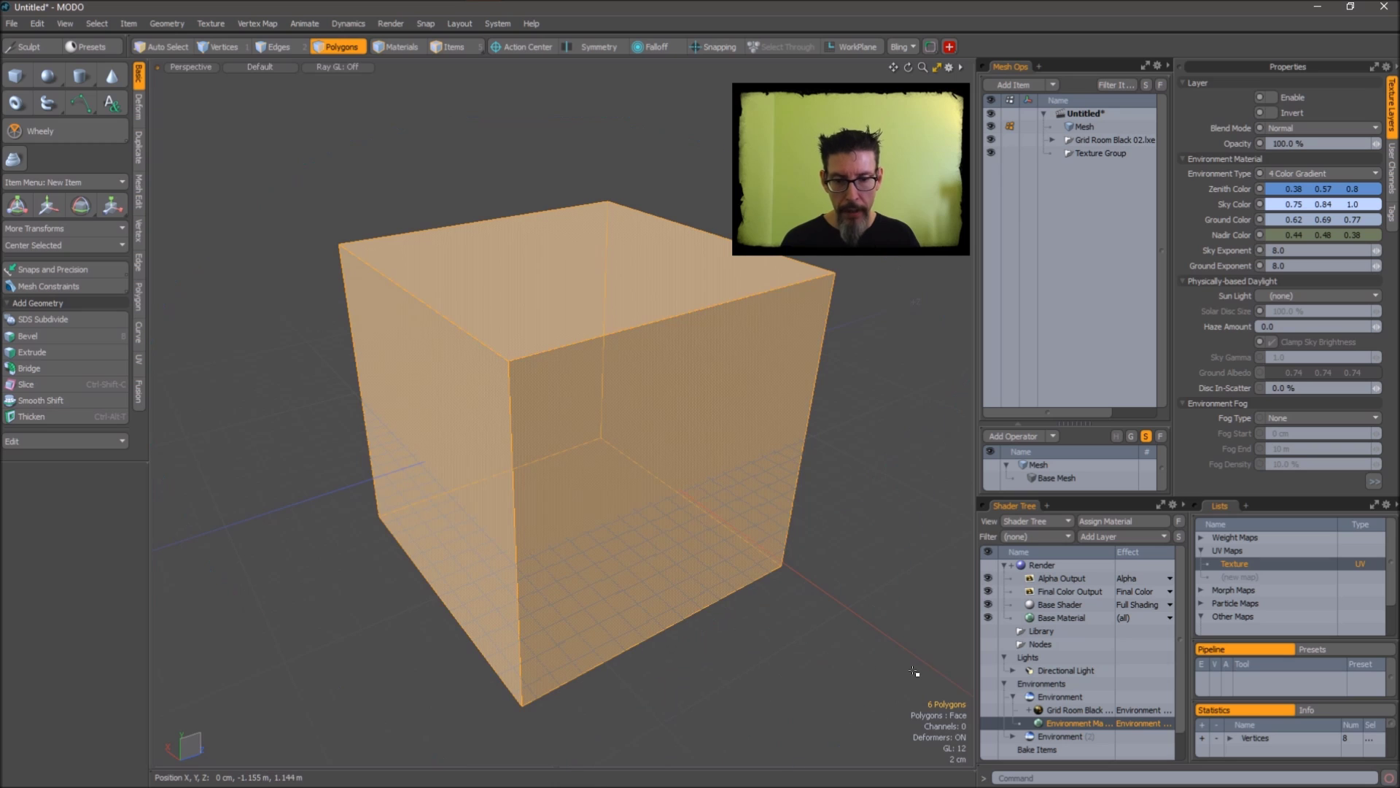
type("m")
type("HP_Rounded")
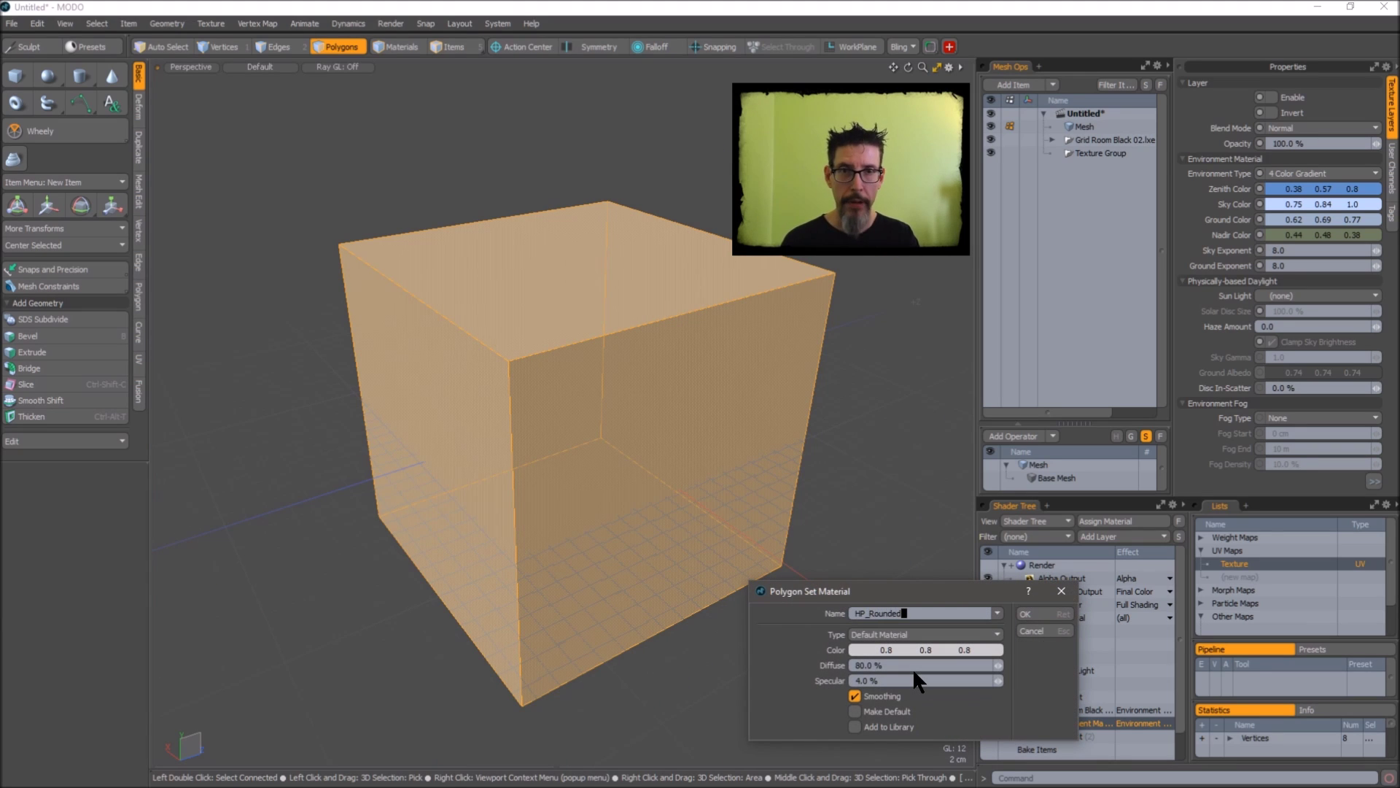
key("Return")
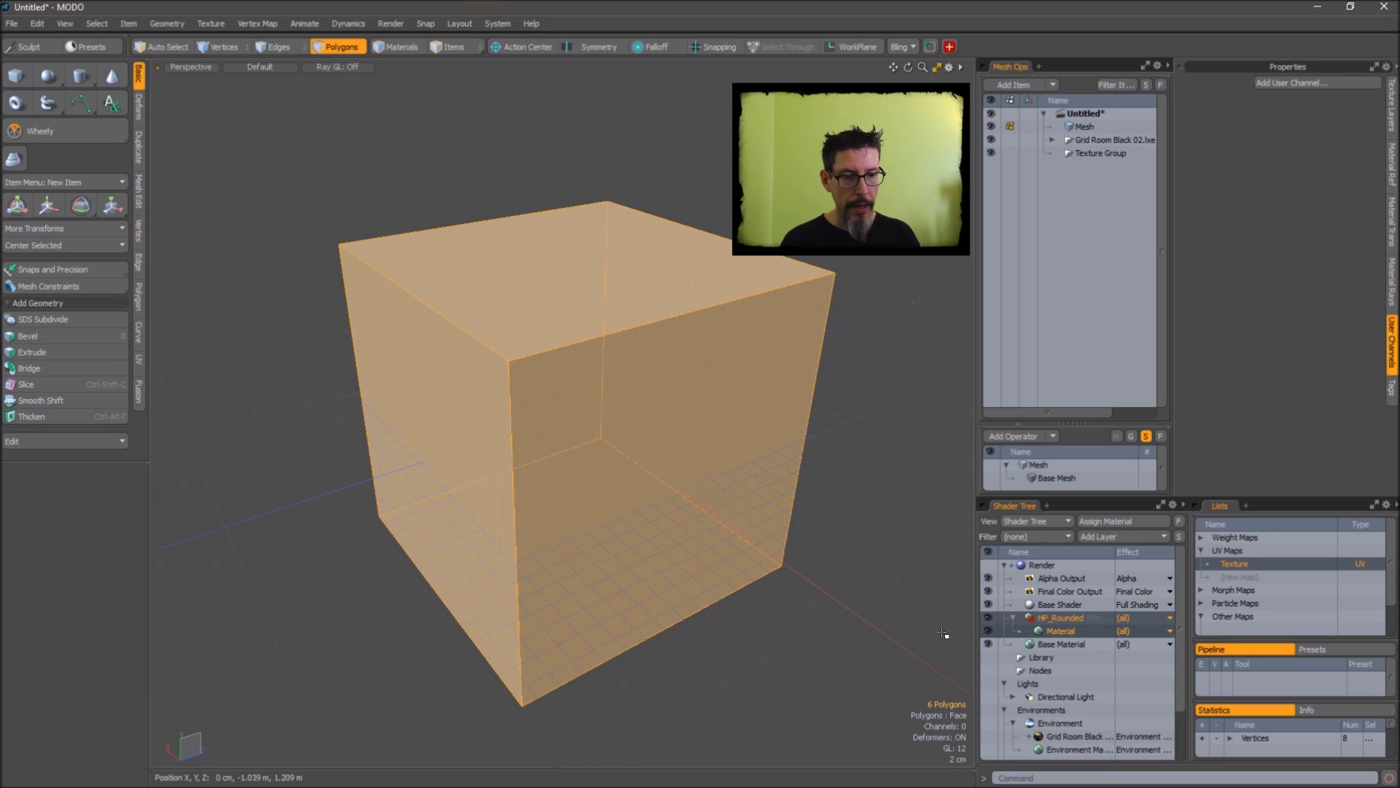
left_click(896, 352)
left_click_drag(863, 394, 882, 423, "alt")
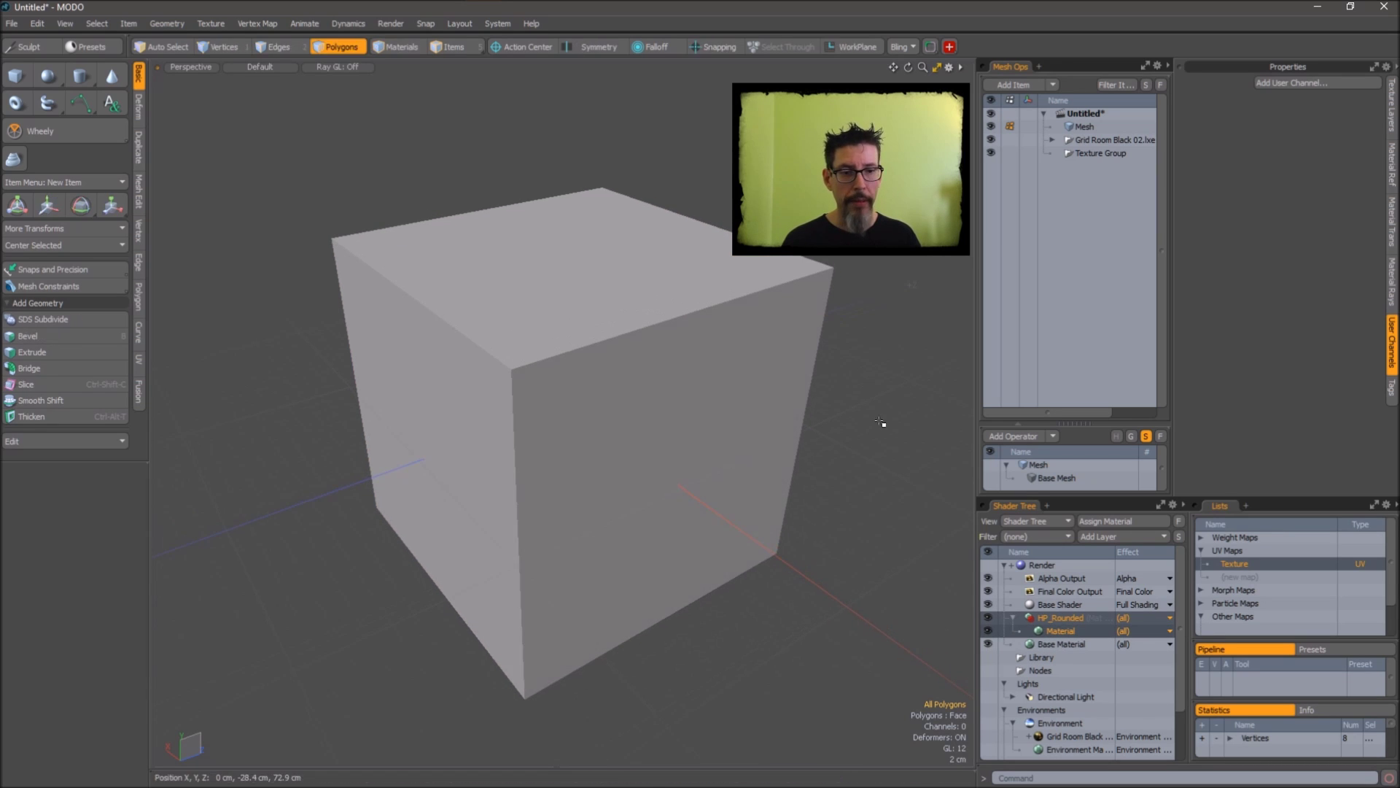
- Set the Rounded Edge Width of the HP_Rounded material to 1 cm
left_click(1062, 628)
left_click_drag(838, 390, 859, 379, "alt")
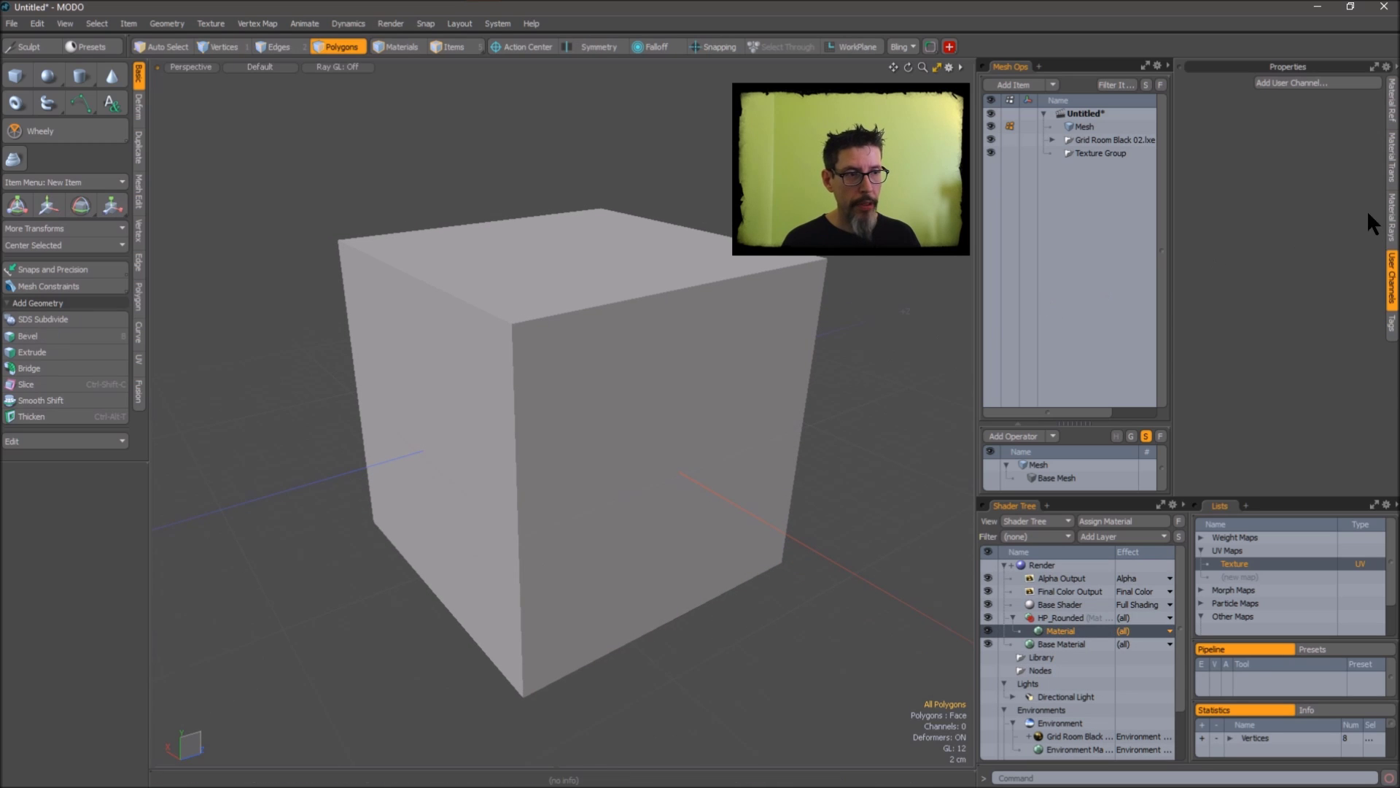
left_click(1392, 102)
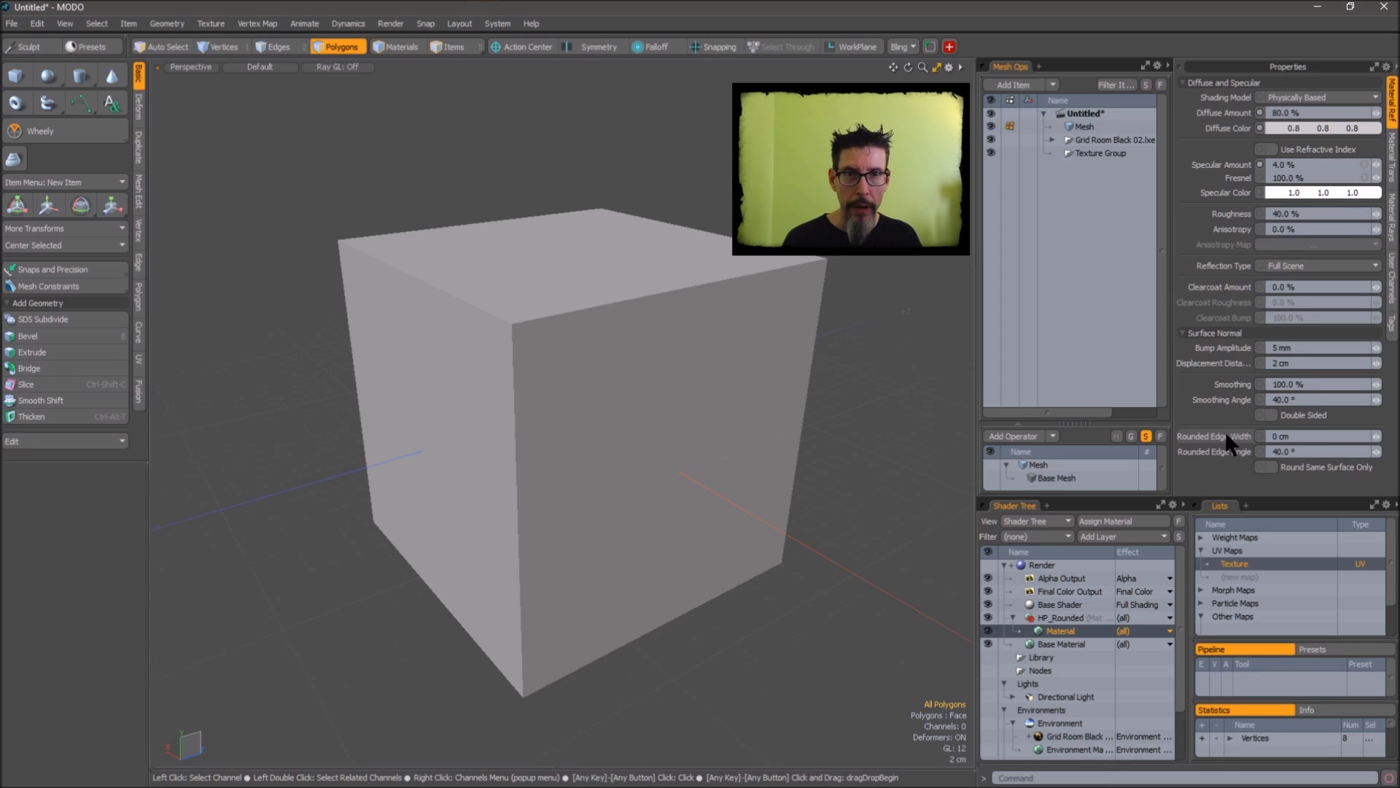
left_click(1297, 438)
type("1")
key("Tab")
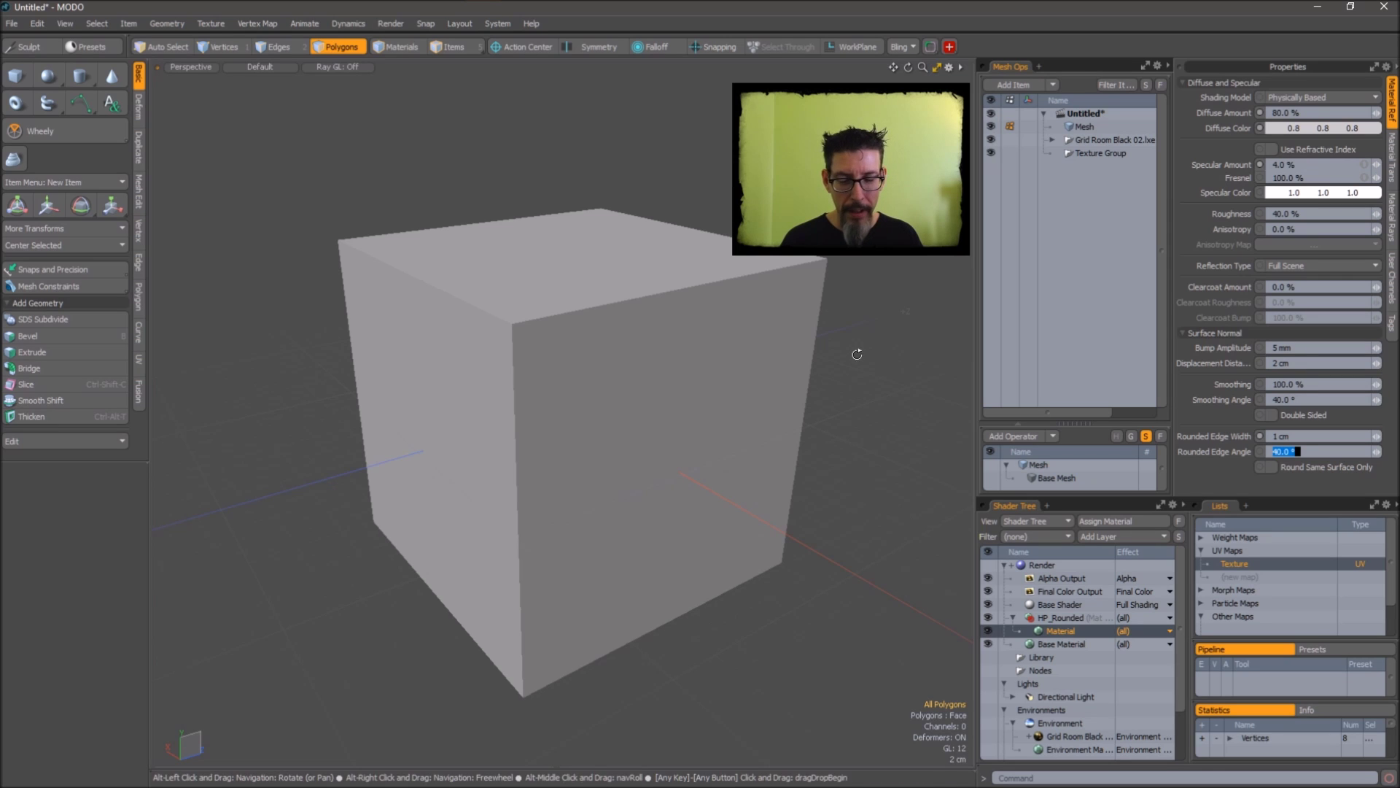
- Preview the cube with RayGL set to Full and make the Directional Light visible
key("ctrl+r")
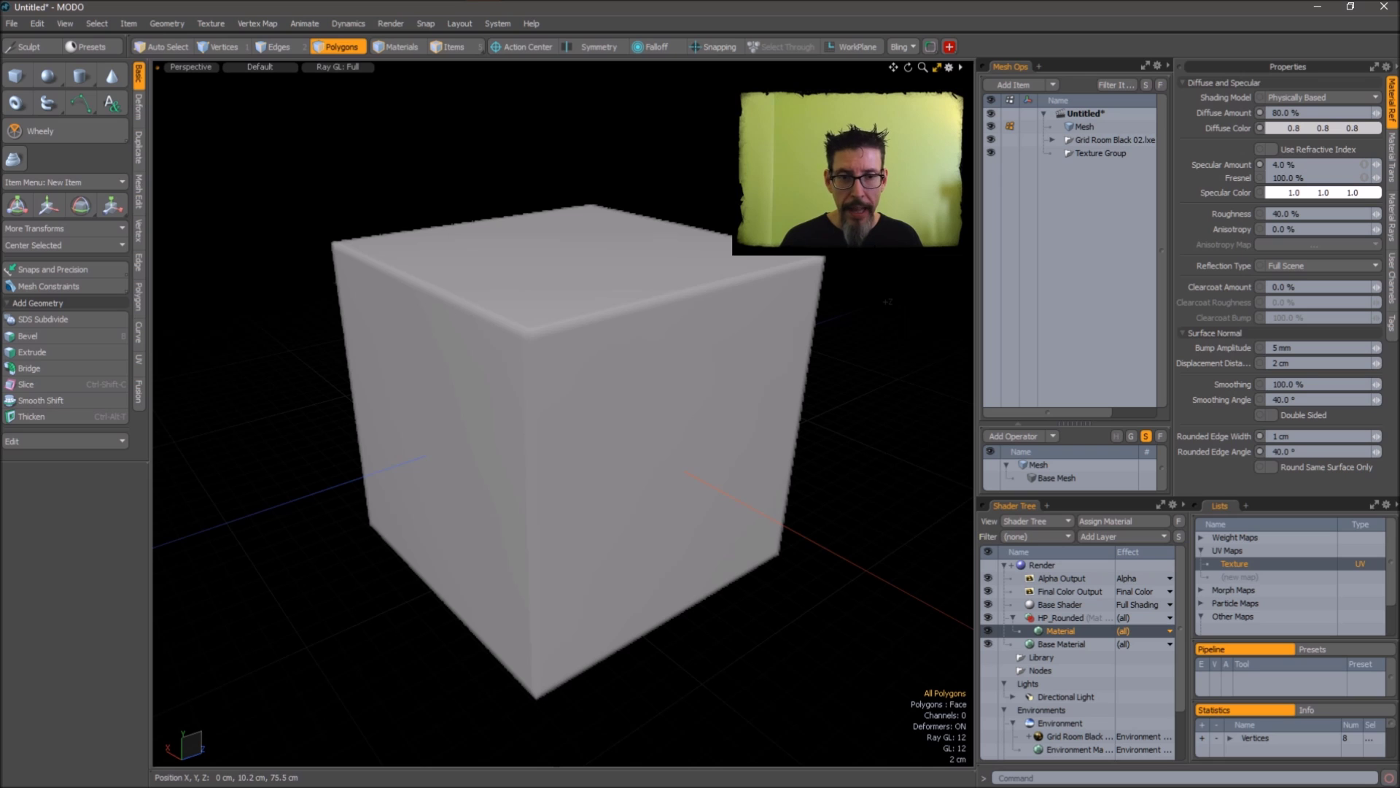
left_click(988, 696)
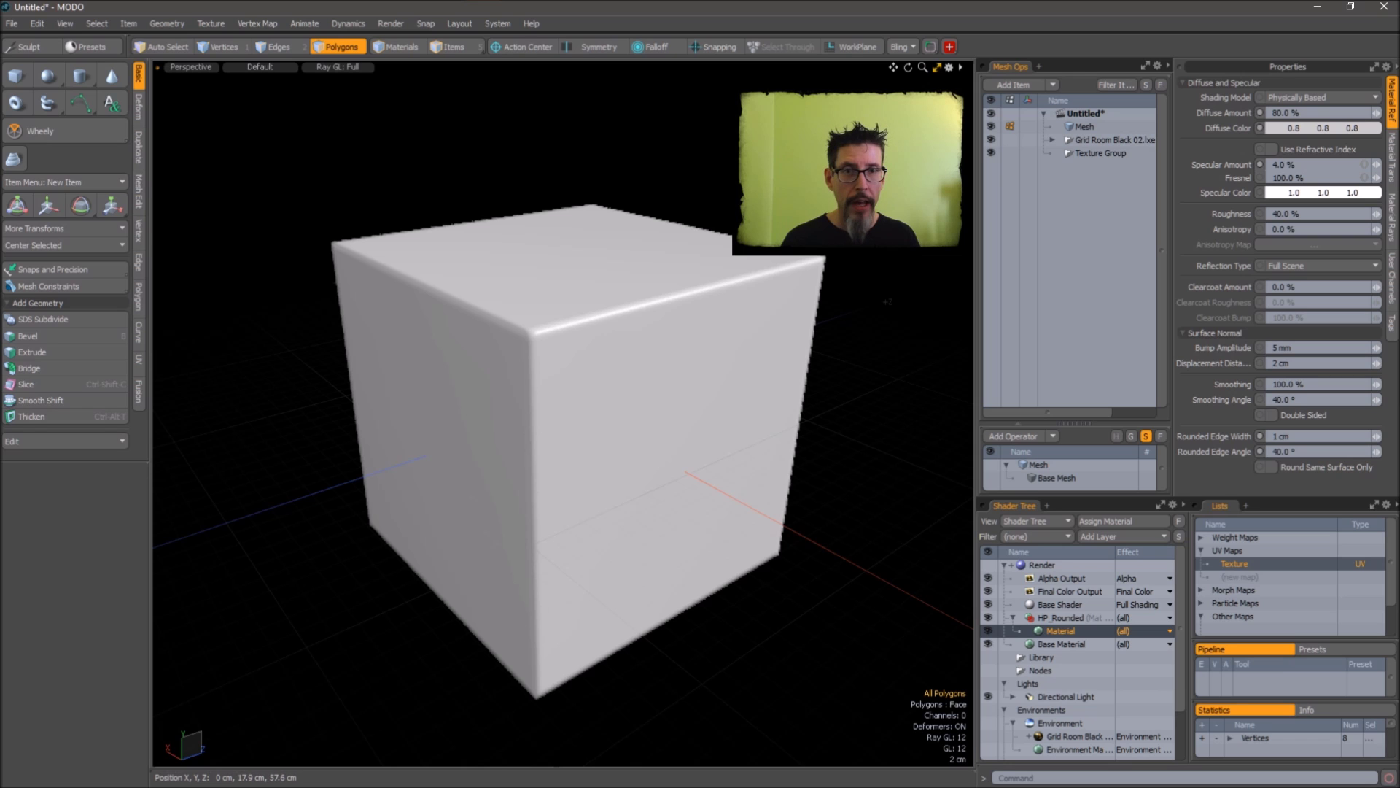
key("ctrl")
- Select the whole cylinder on top of the cube and assign it the HP_Rounded material
mouse_move(844, 316)
left_mouse_down("alt")
mouse_move(729, 306)
mouse_move(846, 302)
left_mouse_up("alt")
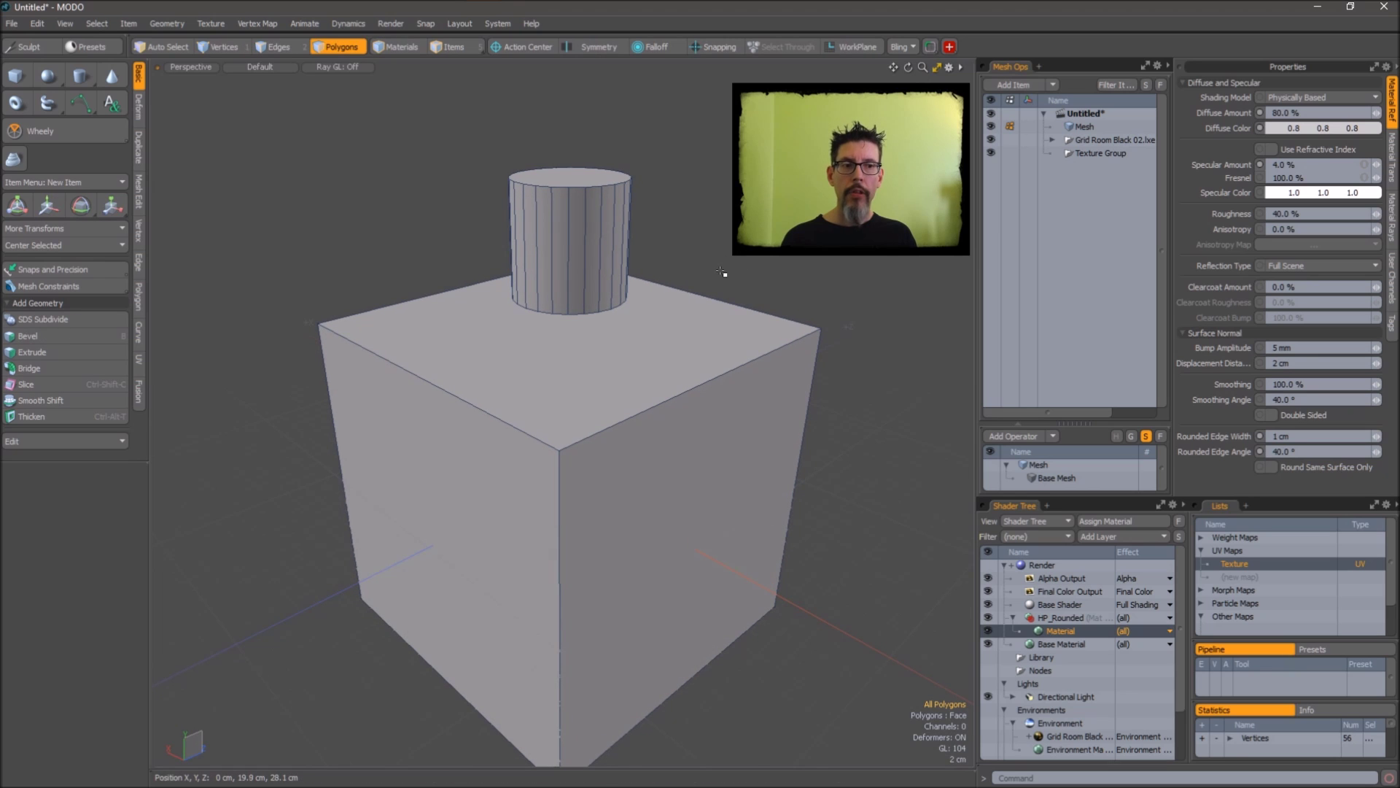
left_click_drag(722, 272, 606, 227, "alt")
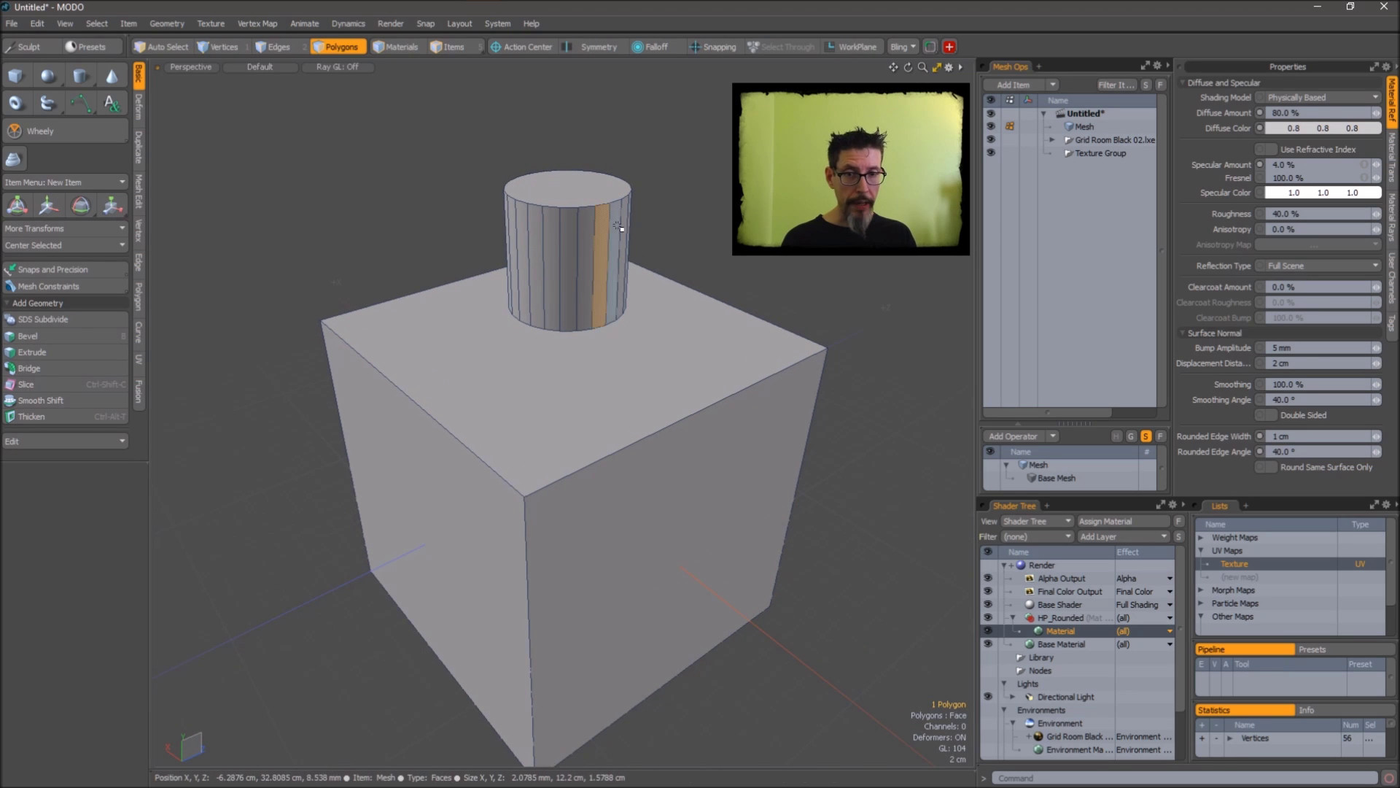
double_click(624, 230)
key("m")
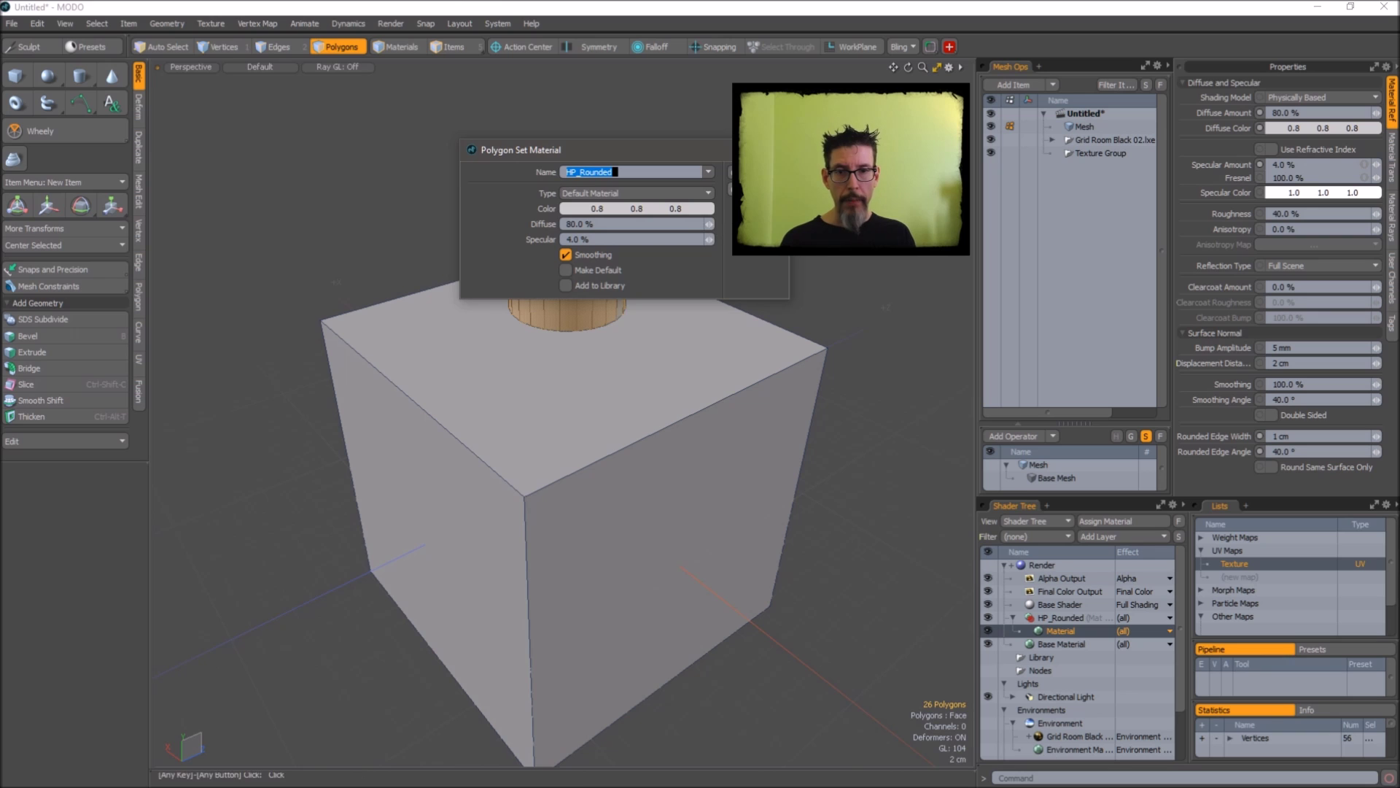
key("Return")
- Cut the cylinder out of the cube's mesh and paste it into a new mesh item
double_click(587, 227)
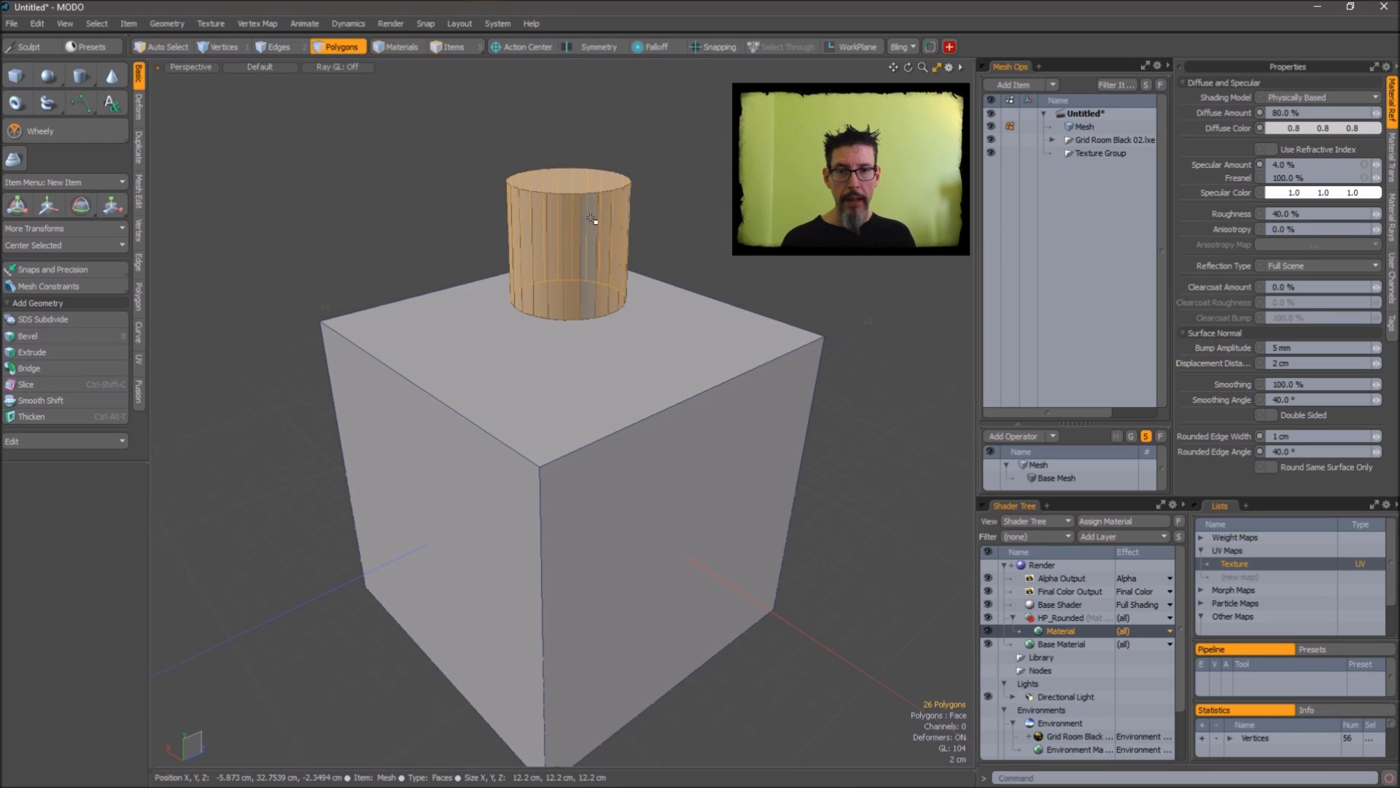
key("Delete")
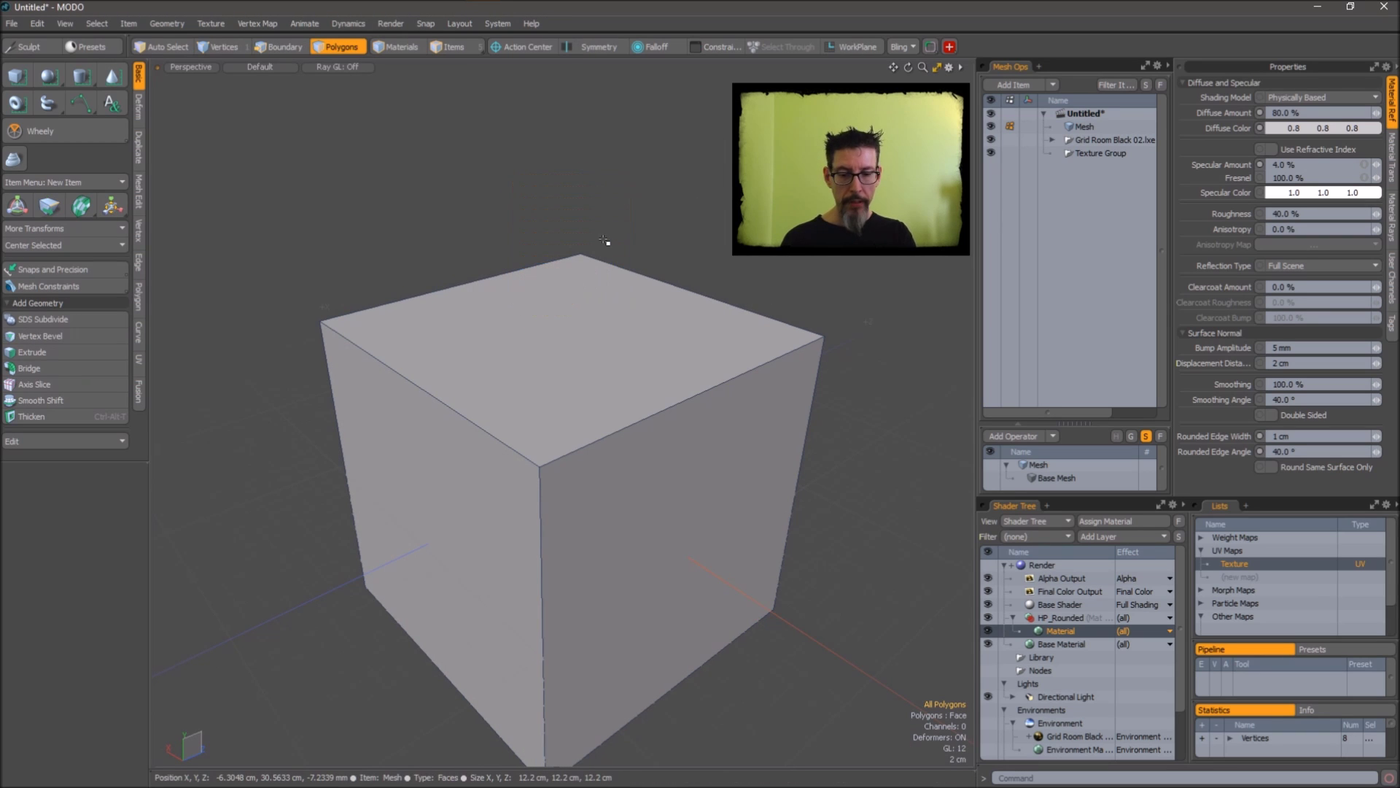
key("ctrl+n")
key("ctrl+w")
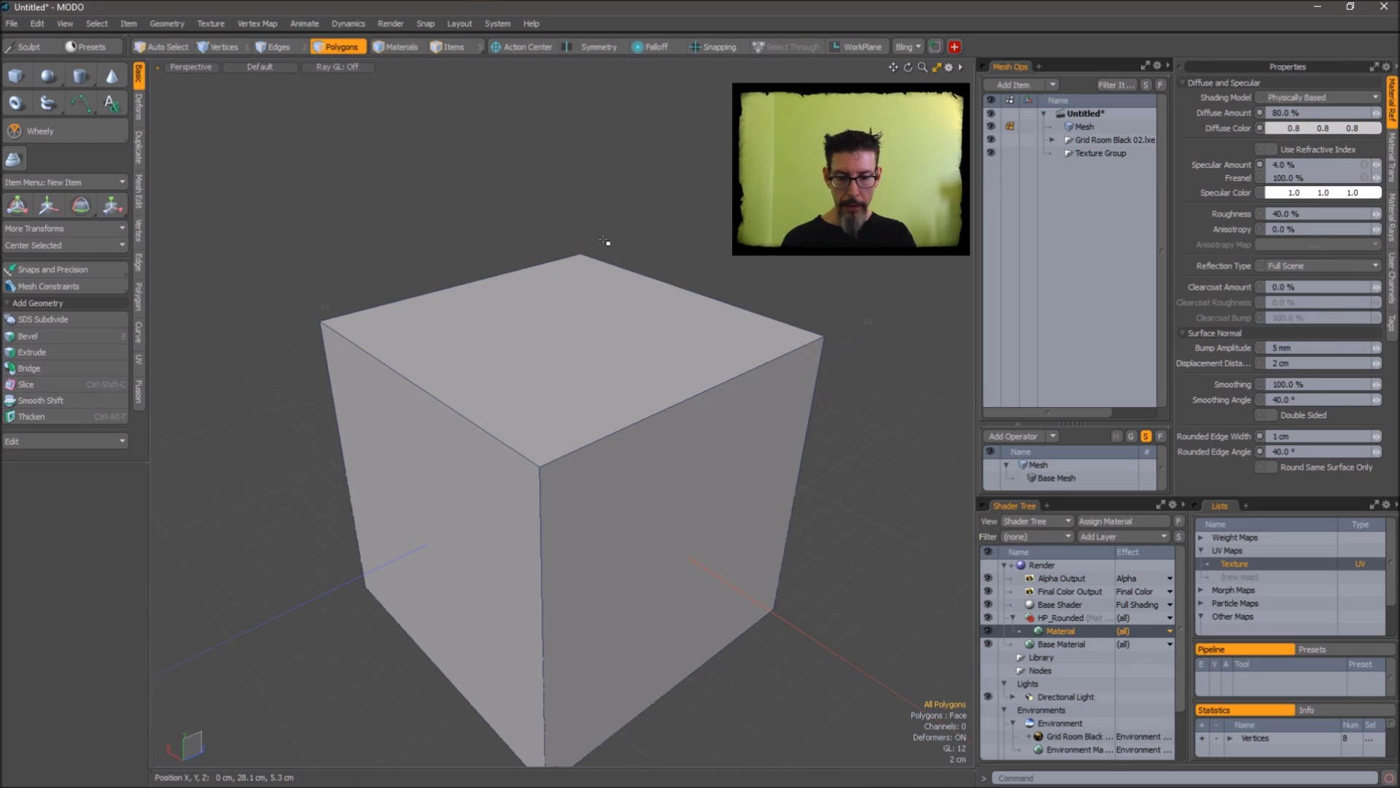
key("ctrl+z")
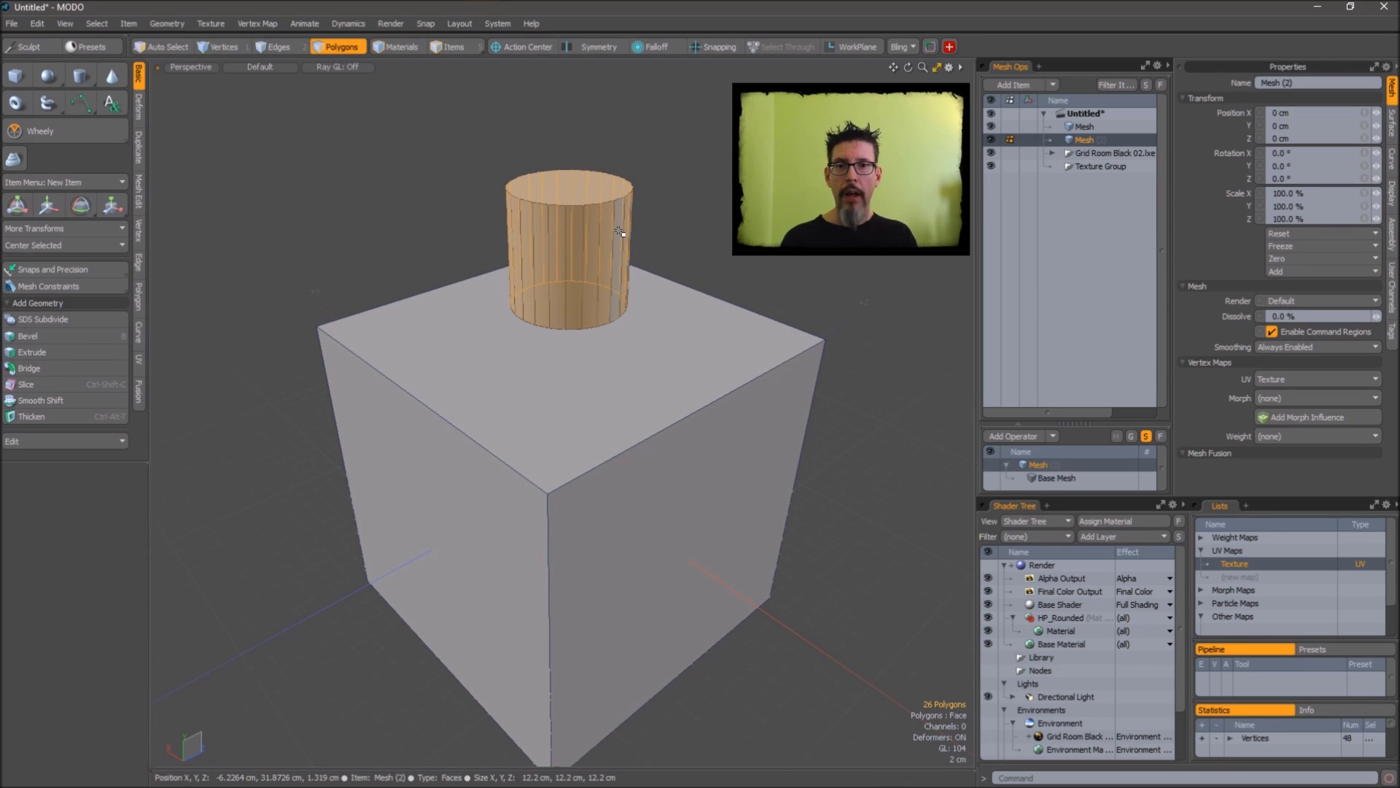
- Move the cylinder straight down so it partly sinks into the cube's top face, and preview it with RayGL Full
left_click(707, 228)
key("ctrl+r")
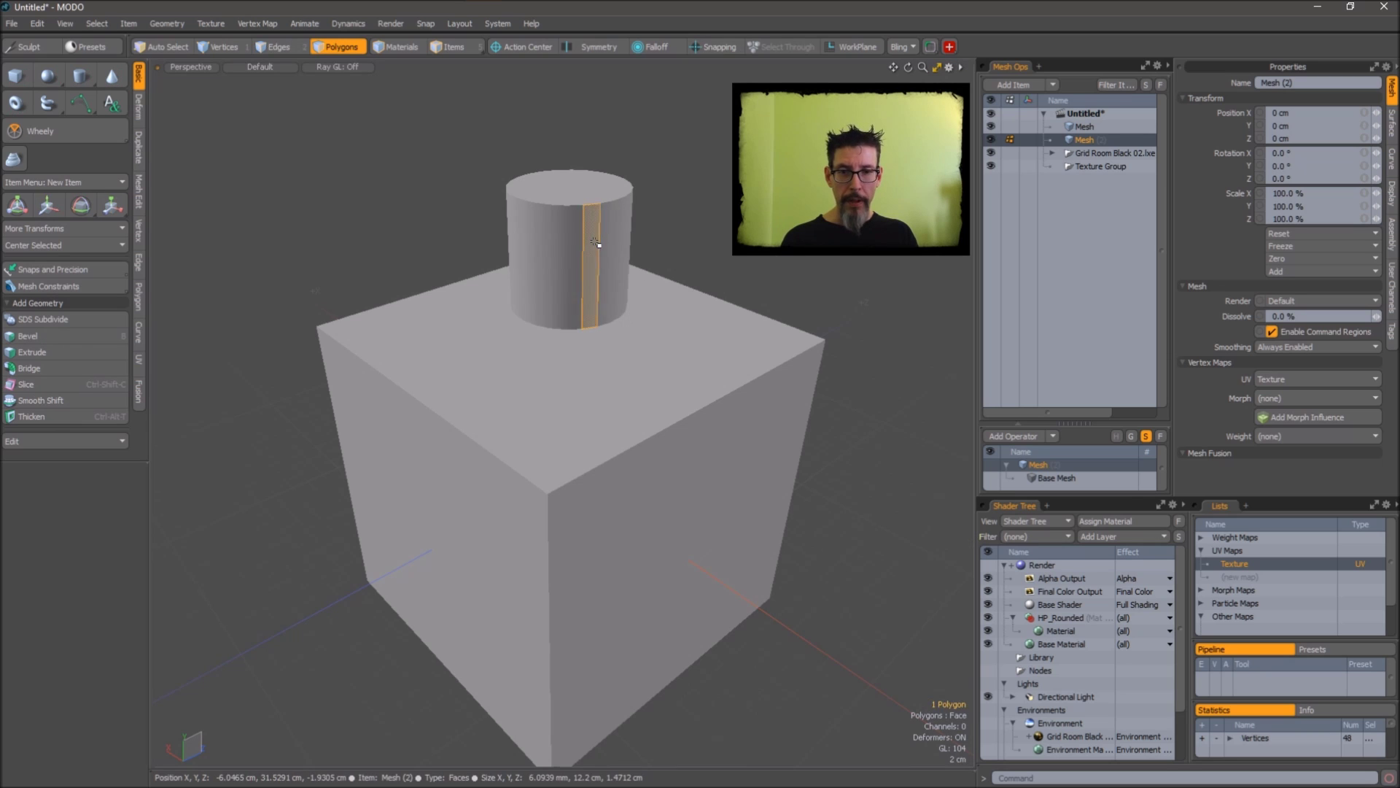
double_click(593, 251)
key("y")
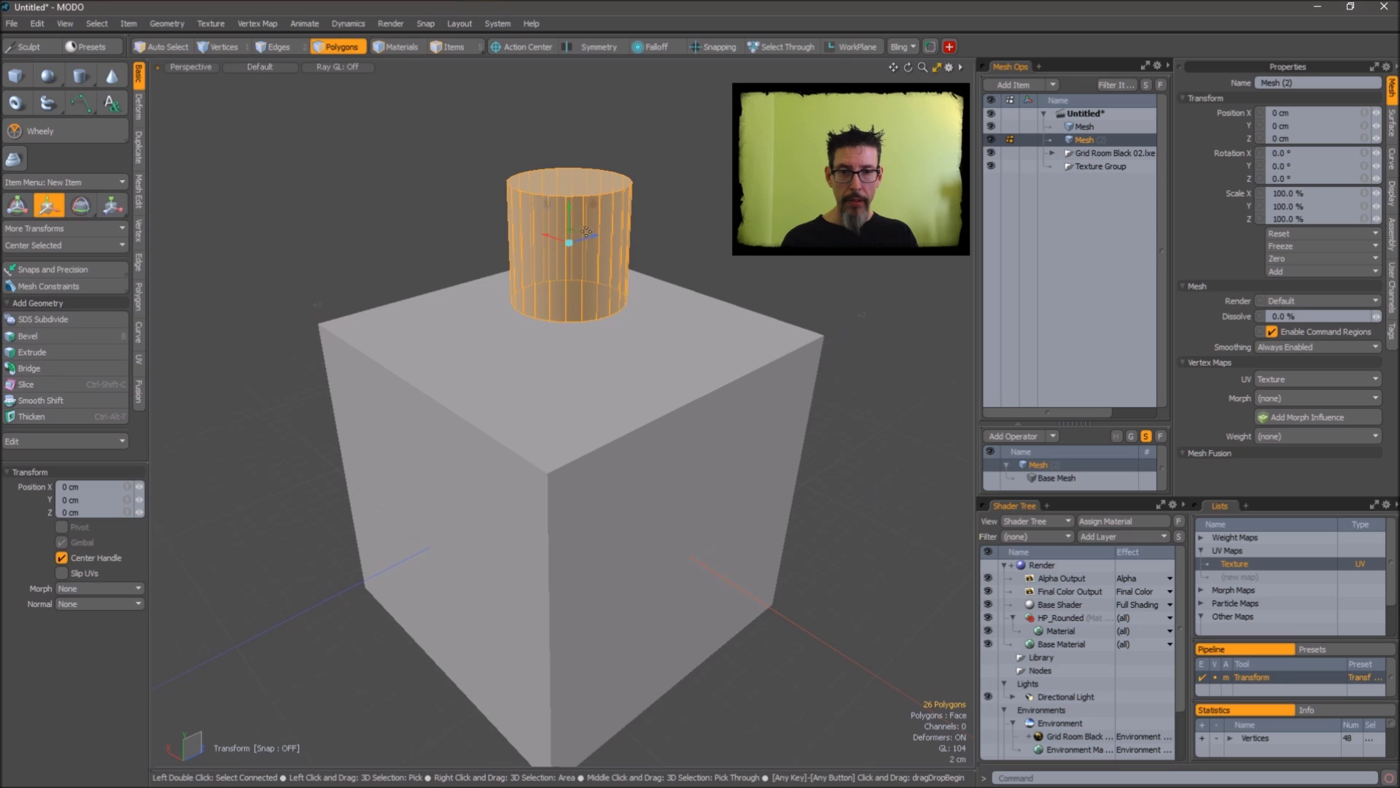
left_click_drag(576, 215, 575, 271)
left_click(634, 244)
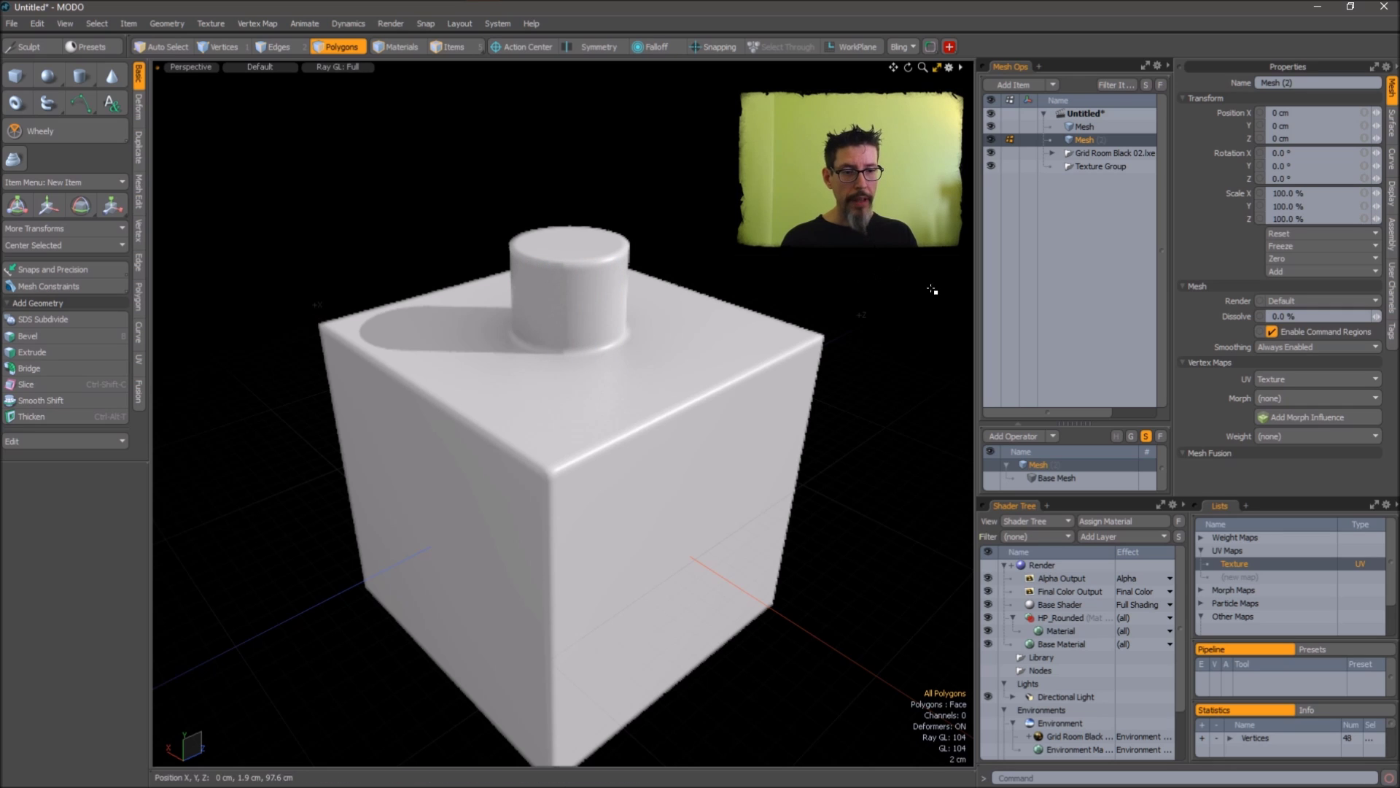
- Try Round Same Surface Only on the HP_Rounded material and switch it back off
left_click(1028, 628)
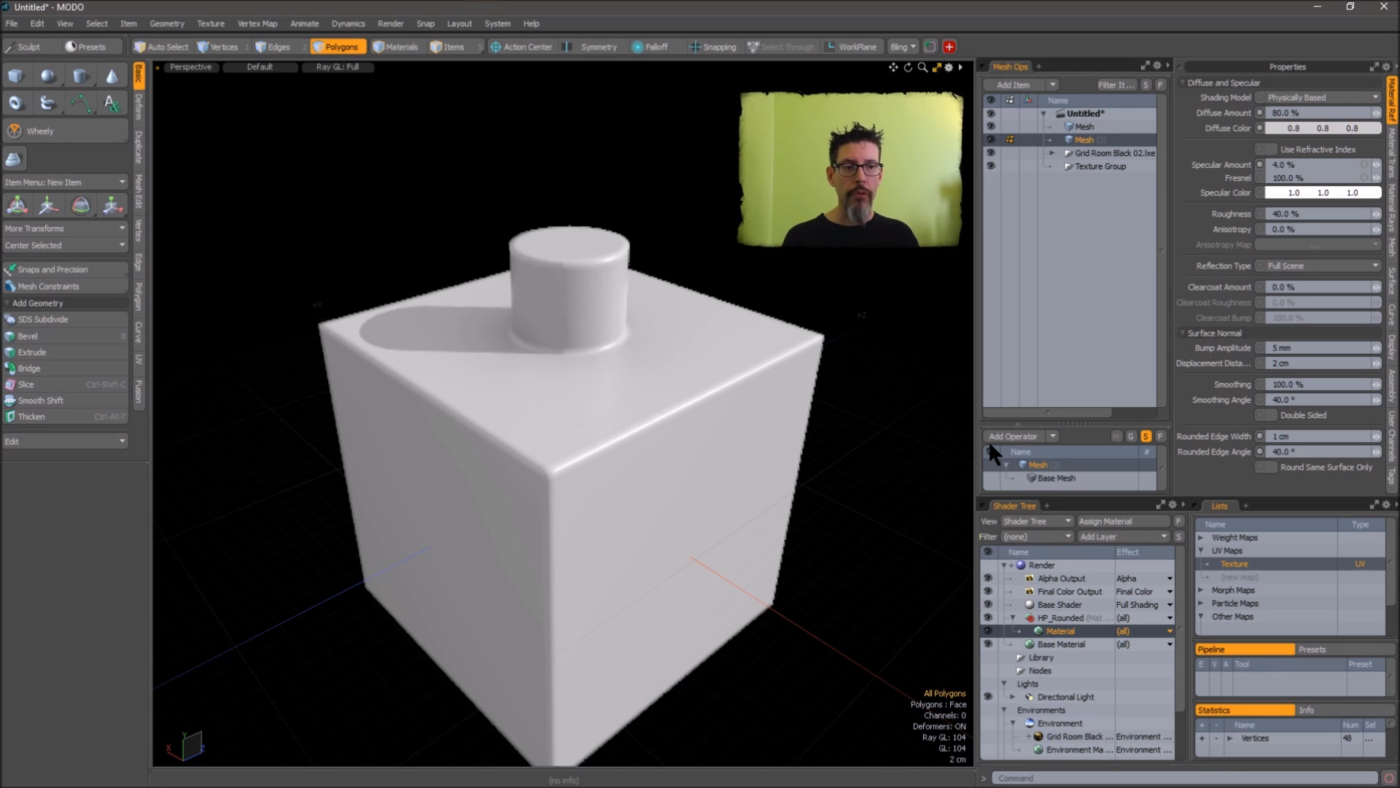
left_click(1271, 466)
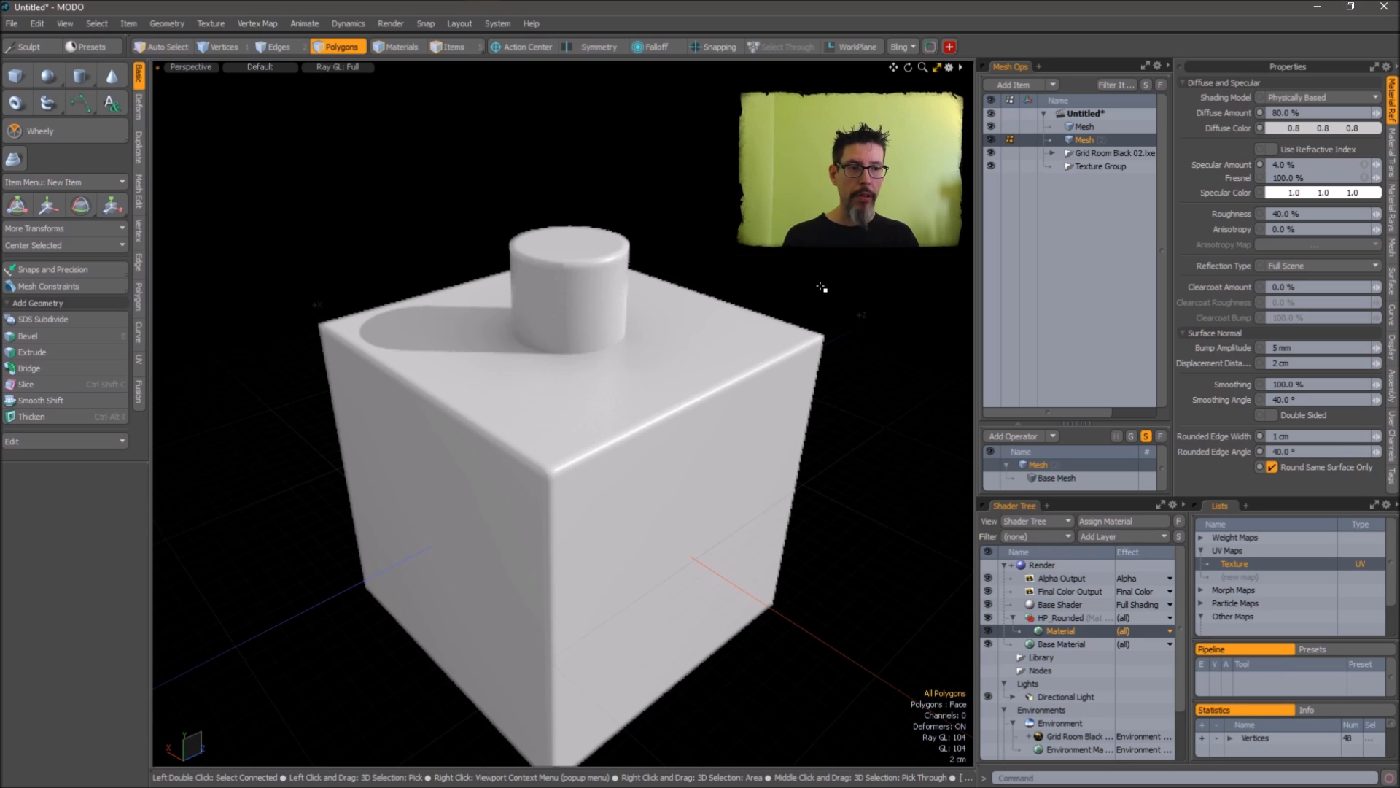
left_click(1272, 468)
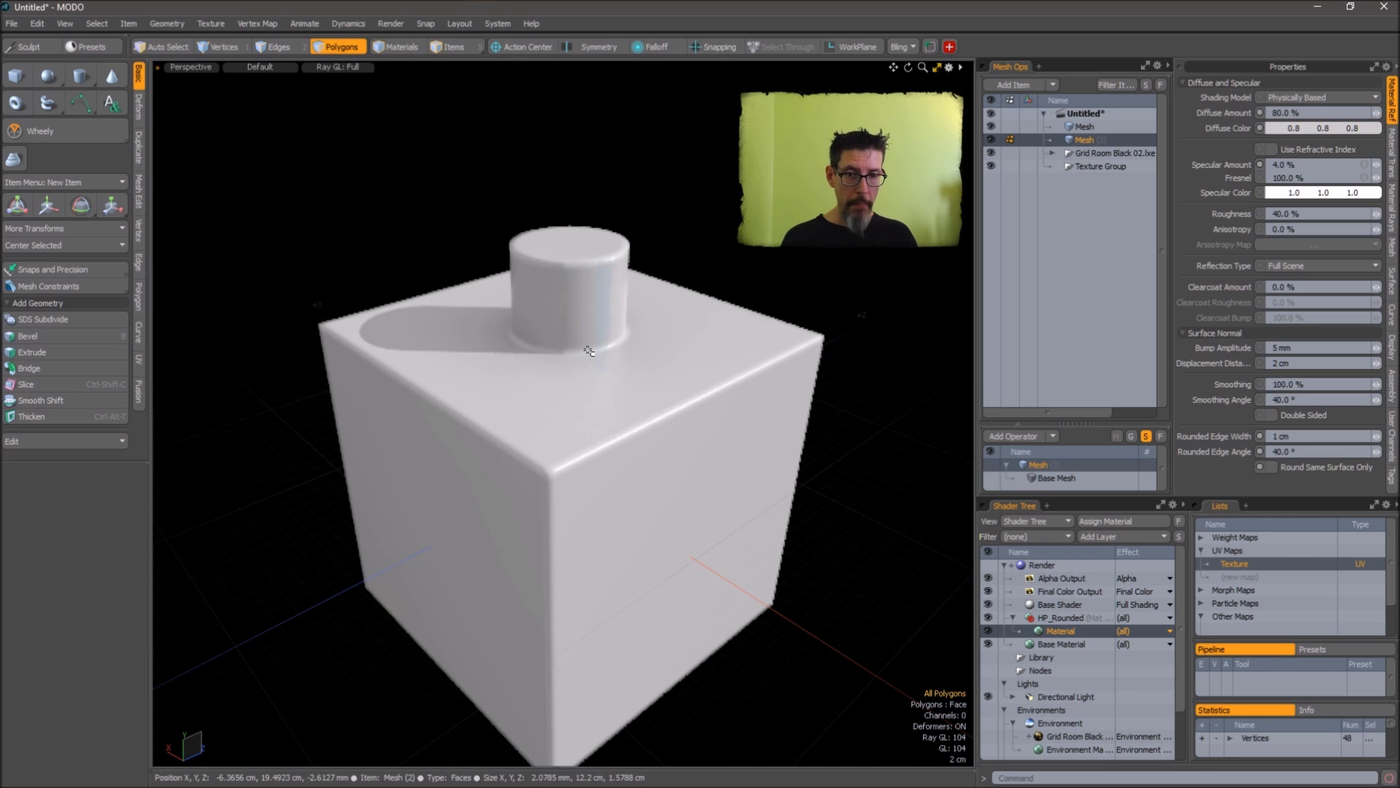
- Tilt the cylinder diagonally and move it to the cube's upper edge, about -20.4 cm in X and -3.6 cm in Y
double_click(595, 270)
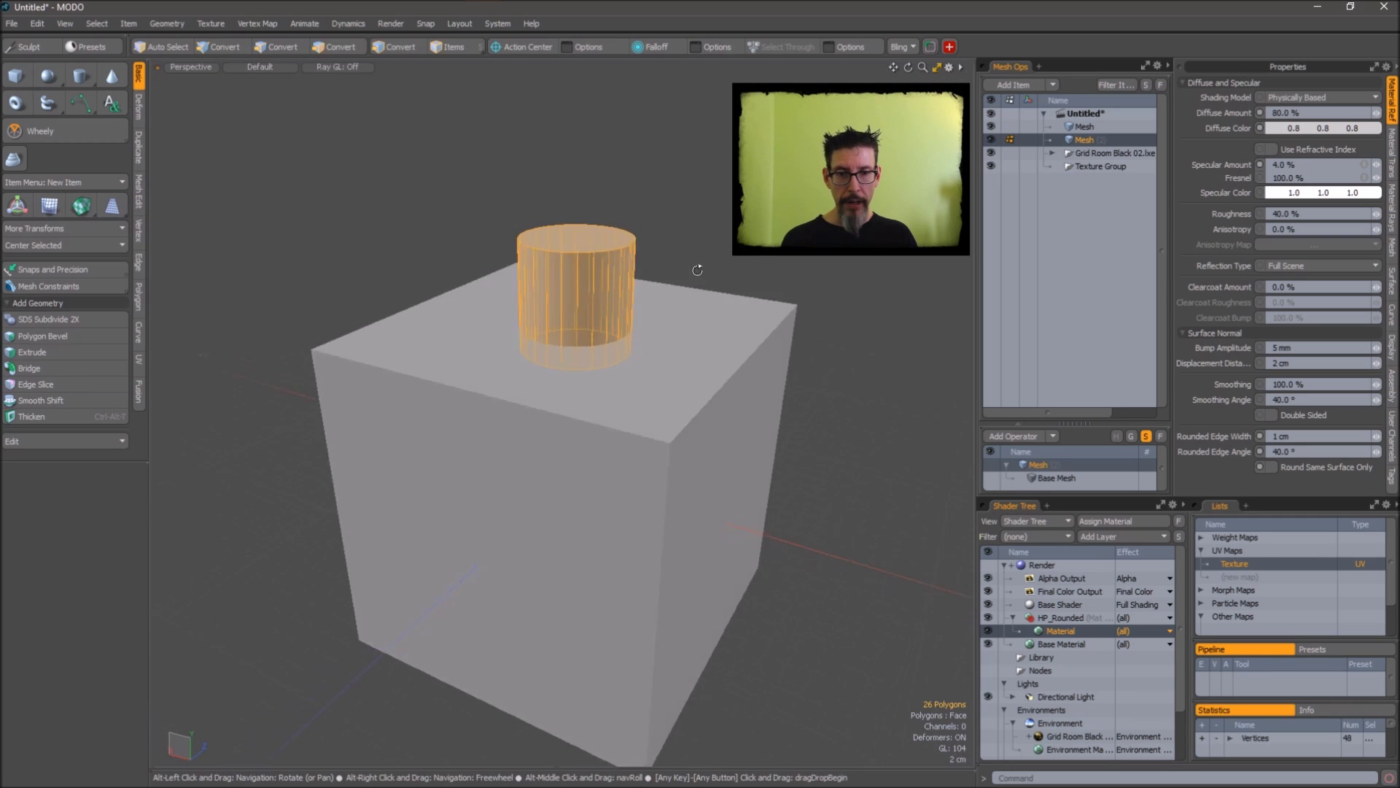
key("e")
left_click_drag(616, 274, 813, 359, "ctrl")
key("w")
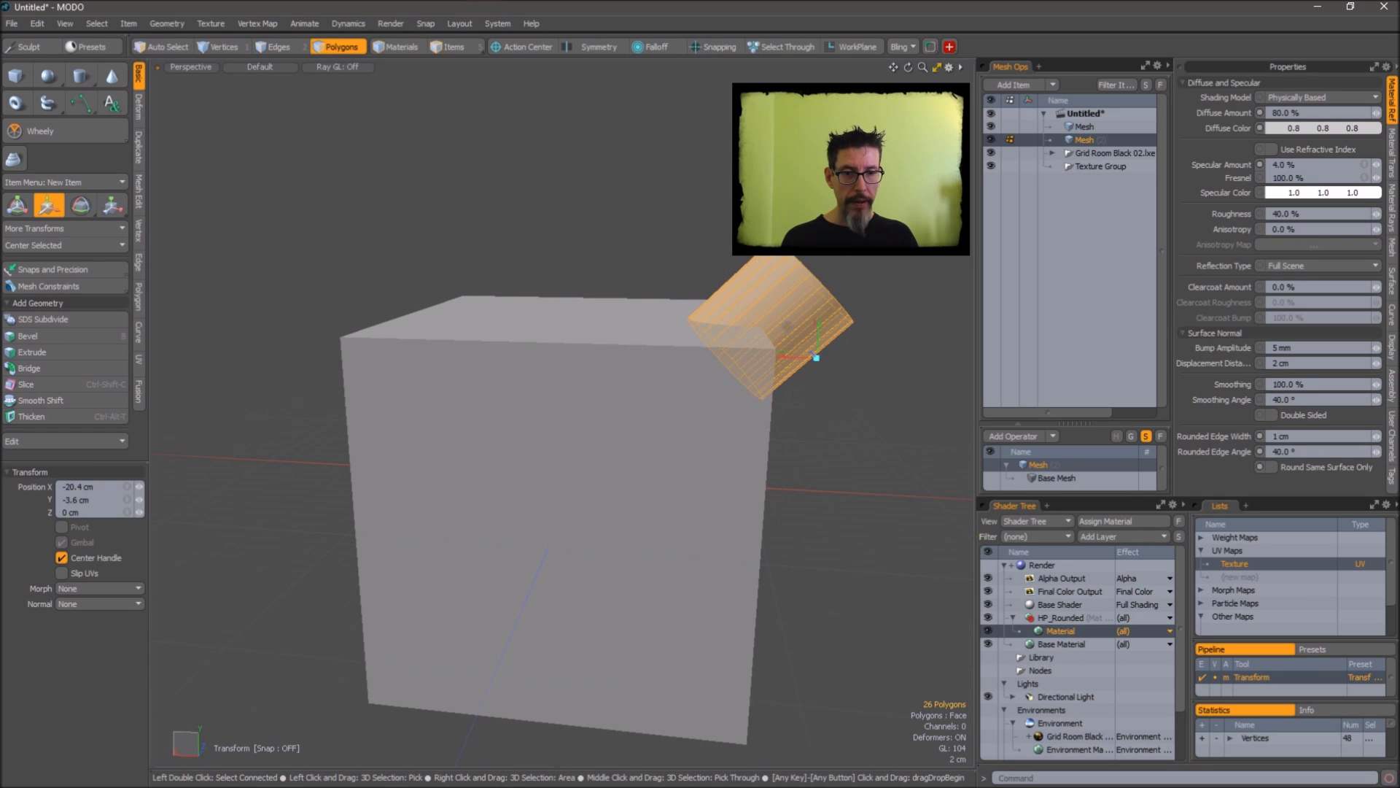
key("space")
- Adjust the tilted cylinder's position so it intersects the cube's upper edge, and deselect it
double_click(796, 342)
key("w")
left_click_drag(806, 403, 791, 307)
key("space")
left_click(811, 386)
key("3")
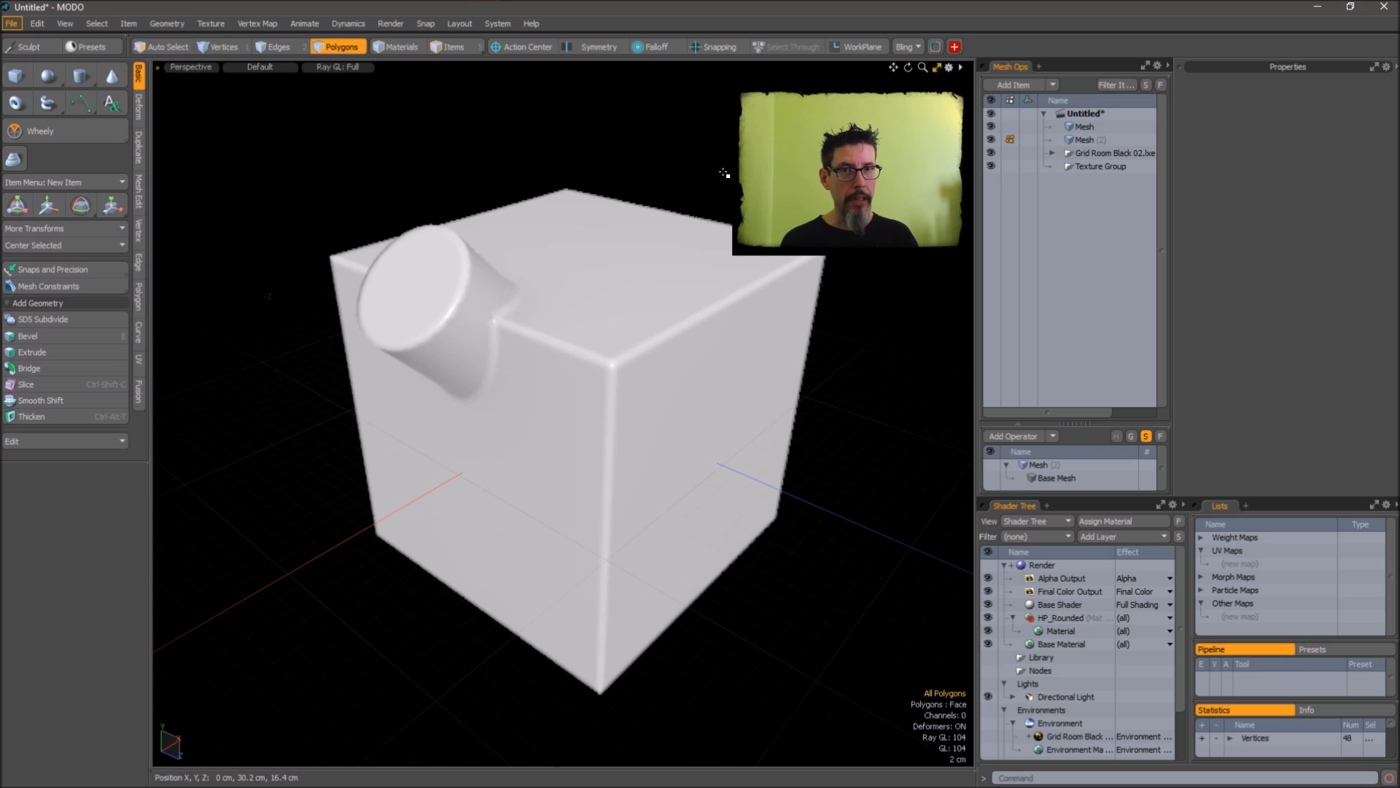
- Assign the tilted cylinder a new material named HP_RoundedLess and clear the selection
left_click_drag(724, 174, 727, 232)
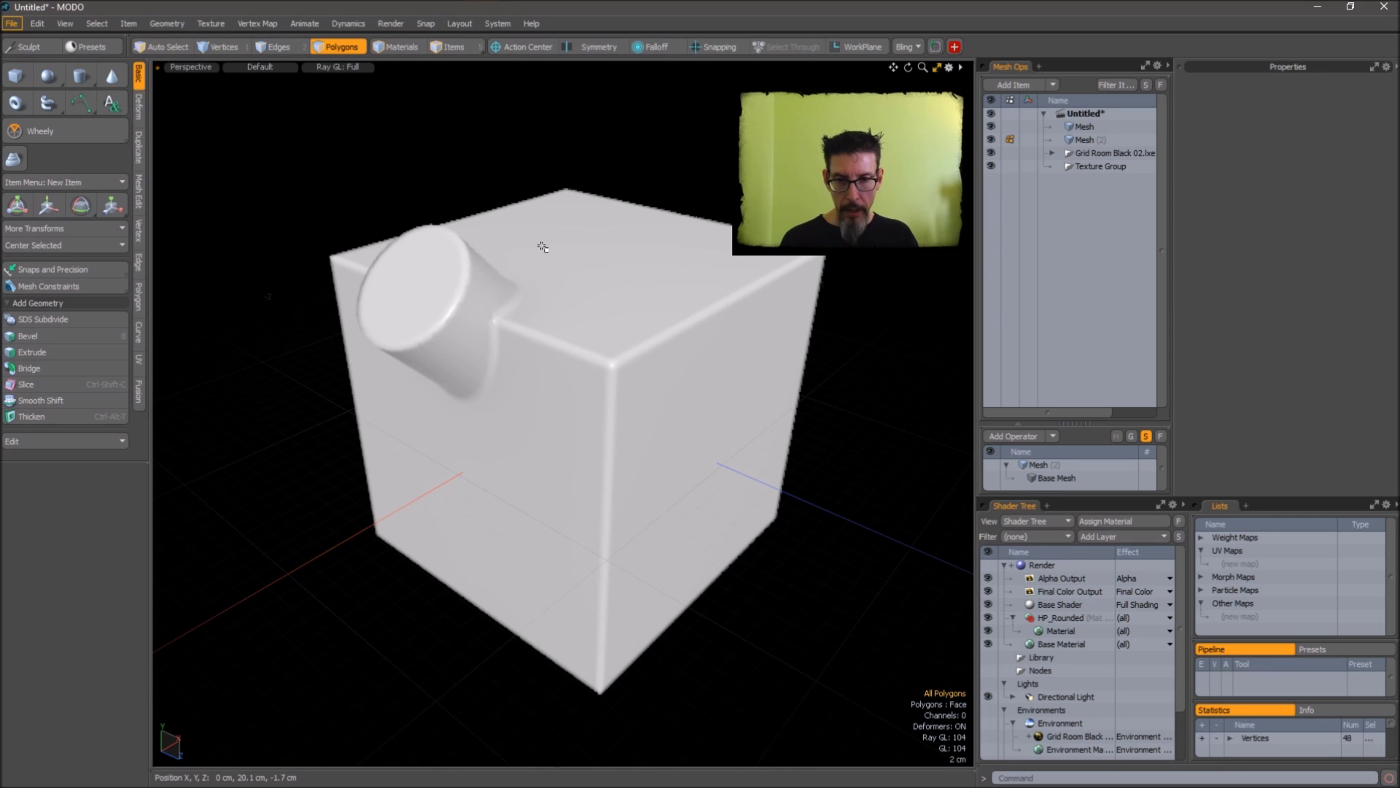
double_click(444, 277)
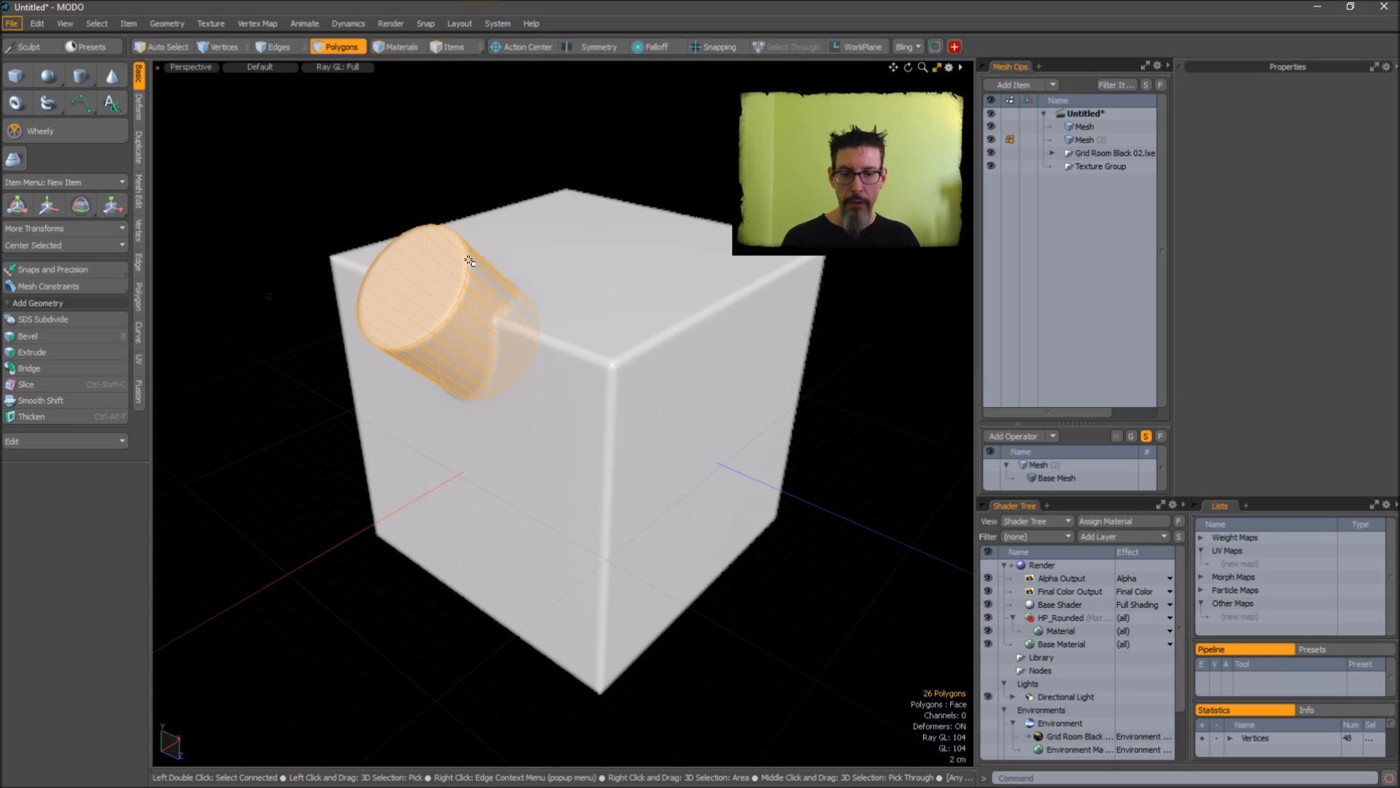
type("mHP_r")
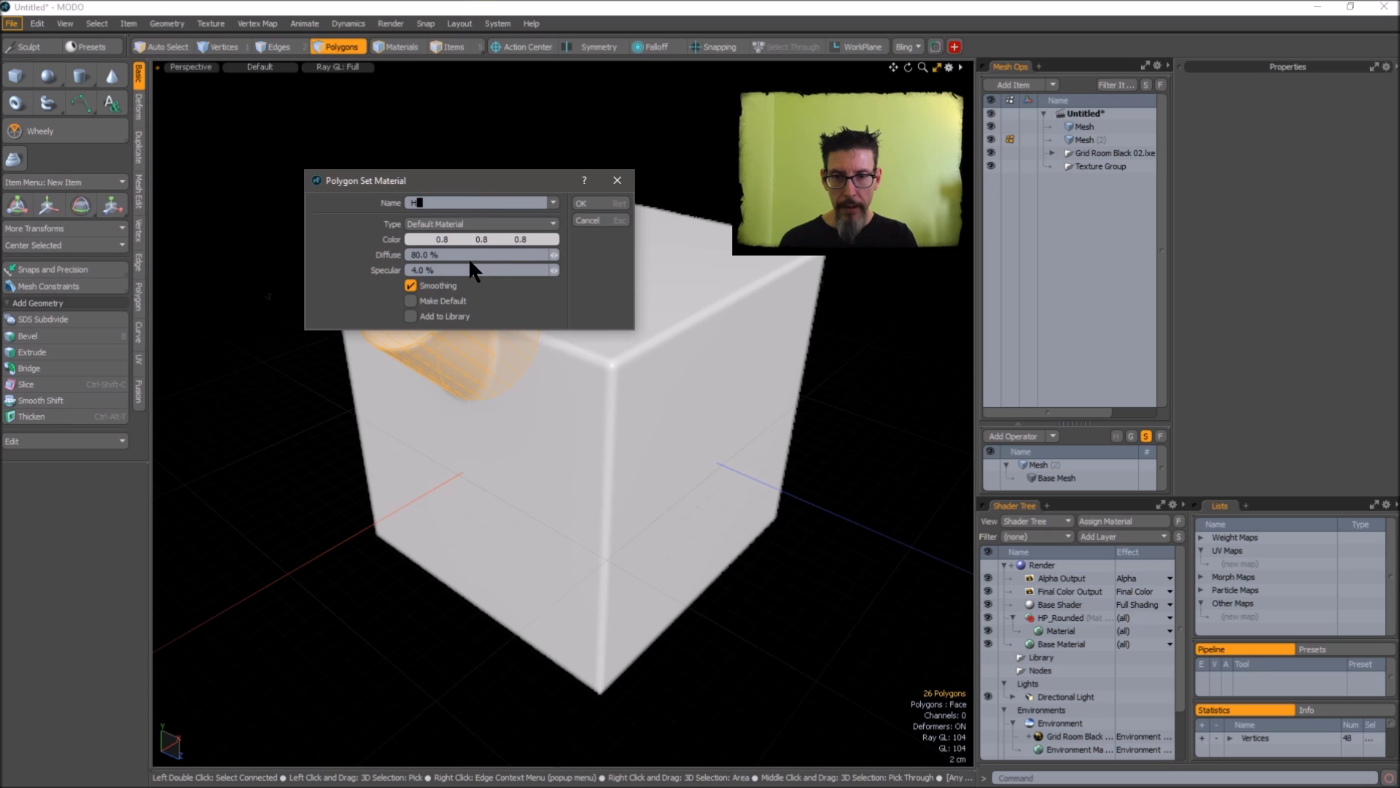
type("ou")
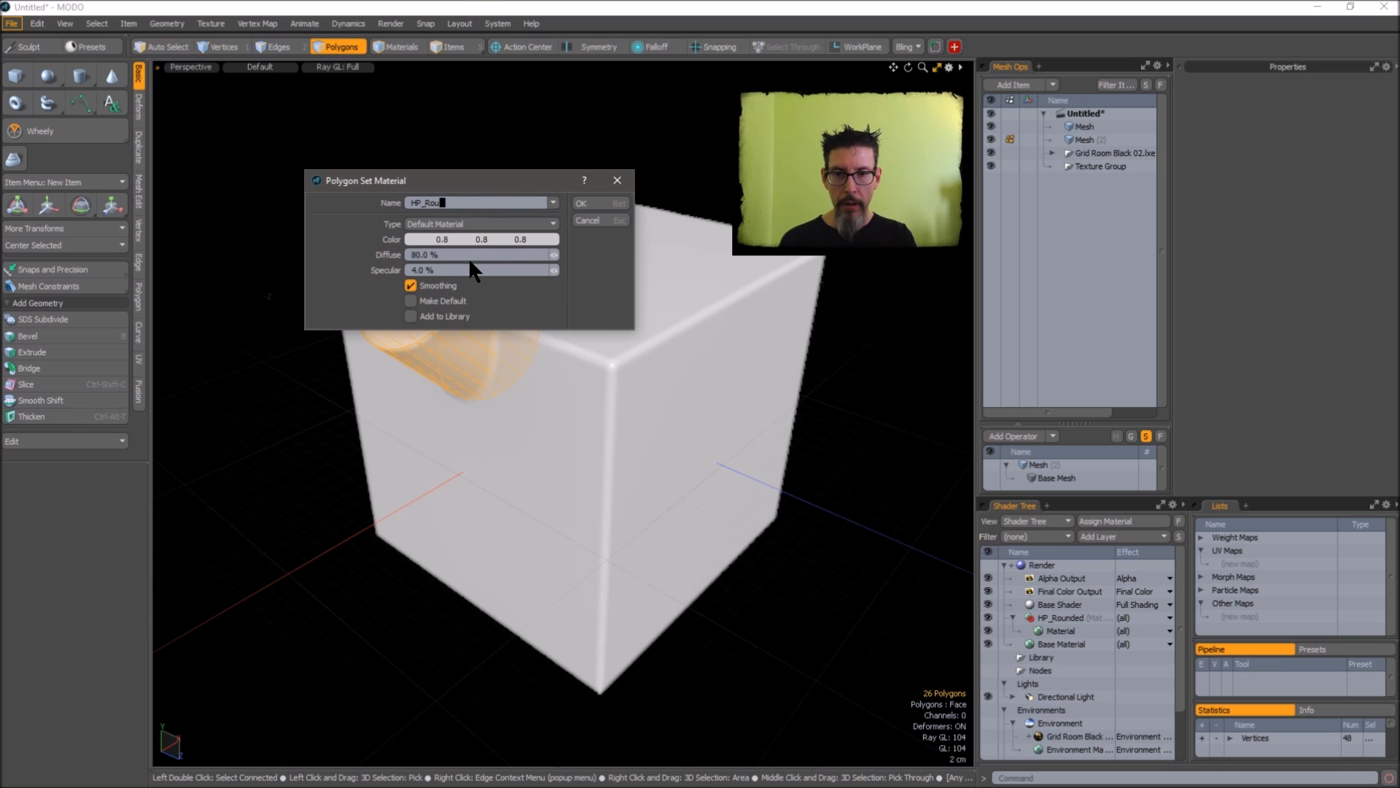
type("ndedLess")
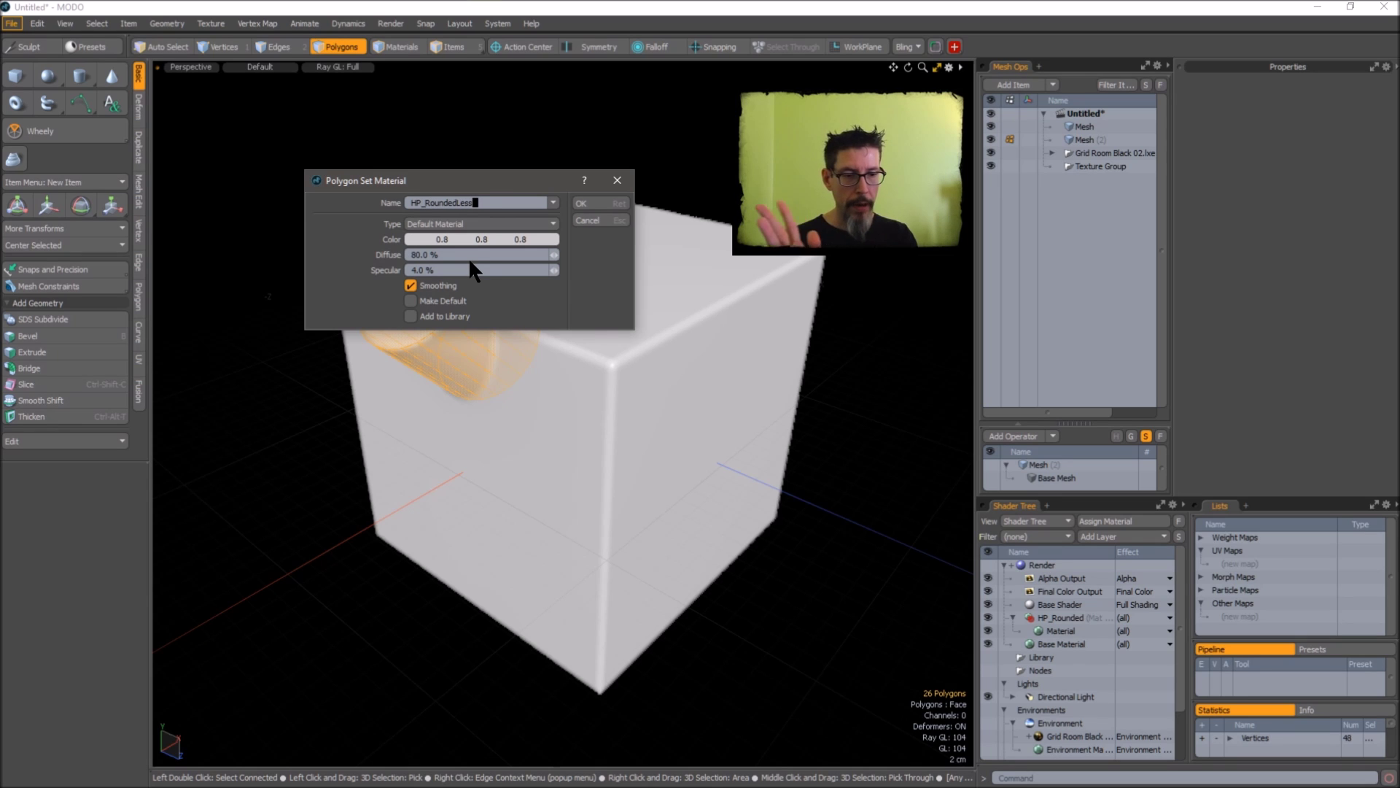
key("Return")
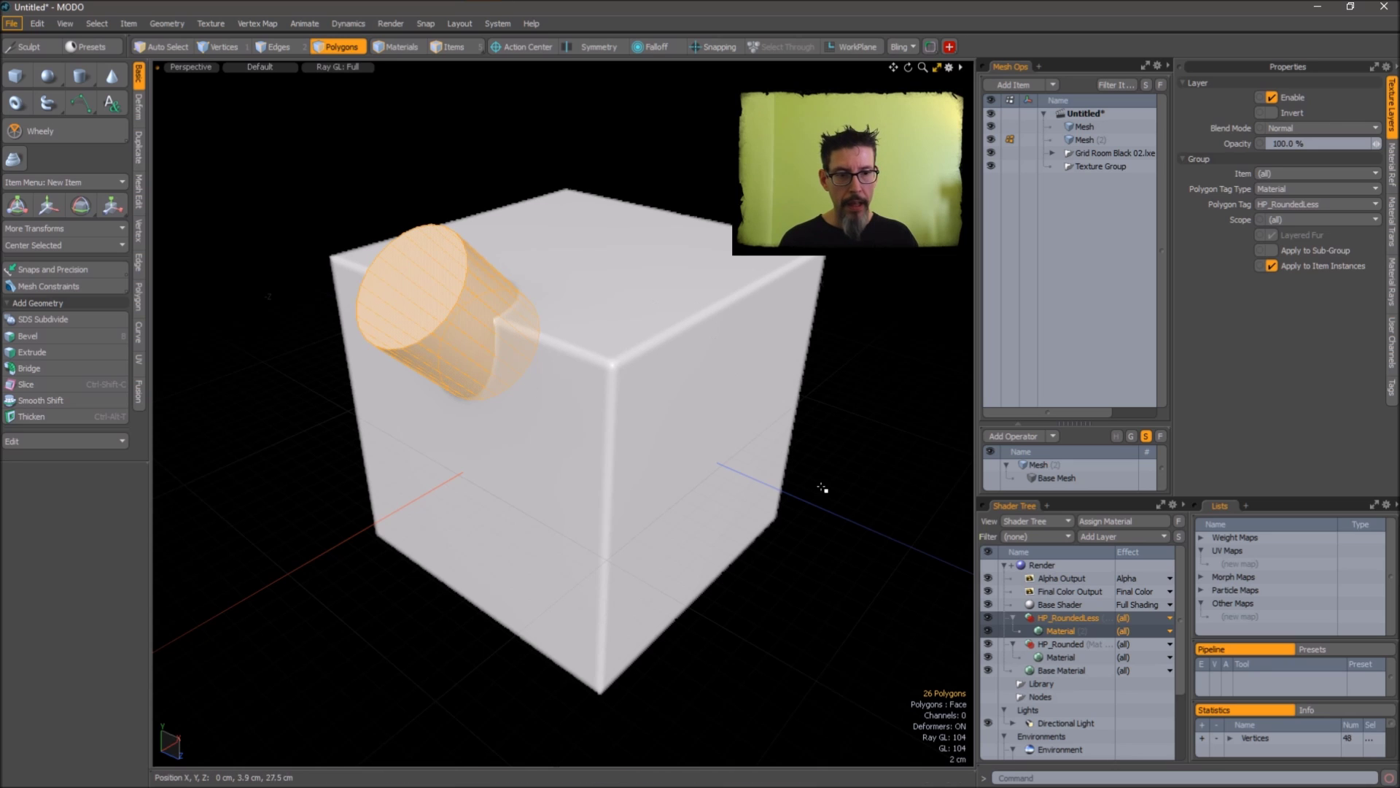
left_click(837, 467)
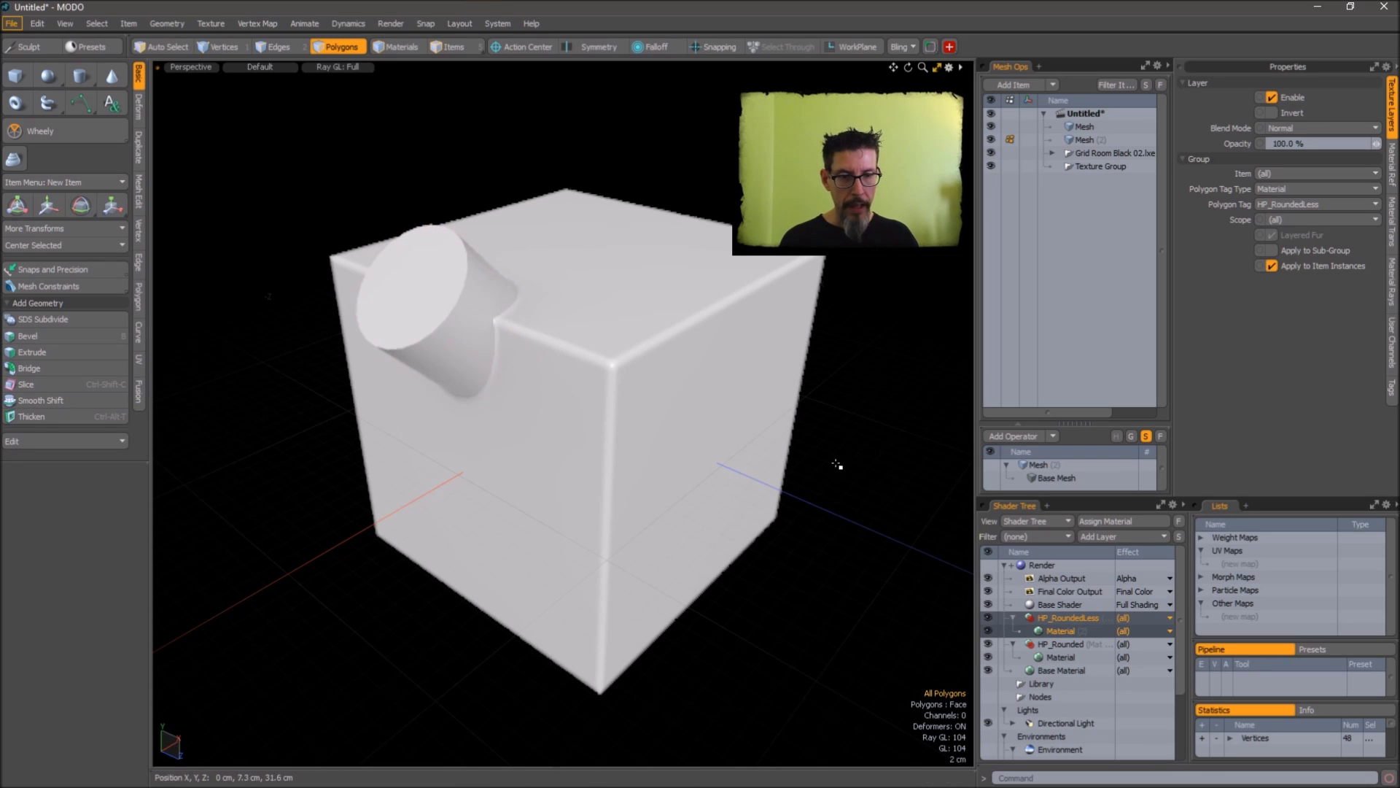
- Set the HP_RoundedLess material's Rounded Edge Width to 2.5 mm
left_click(1057, 628)
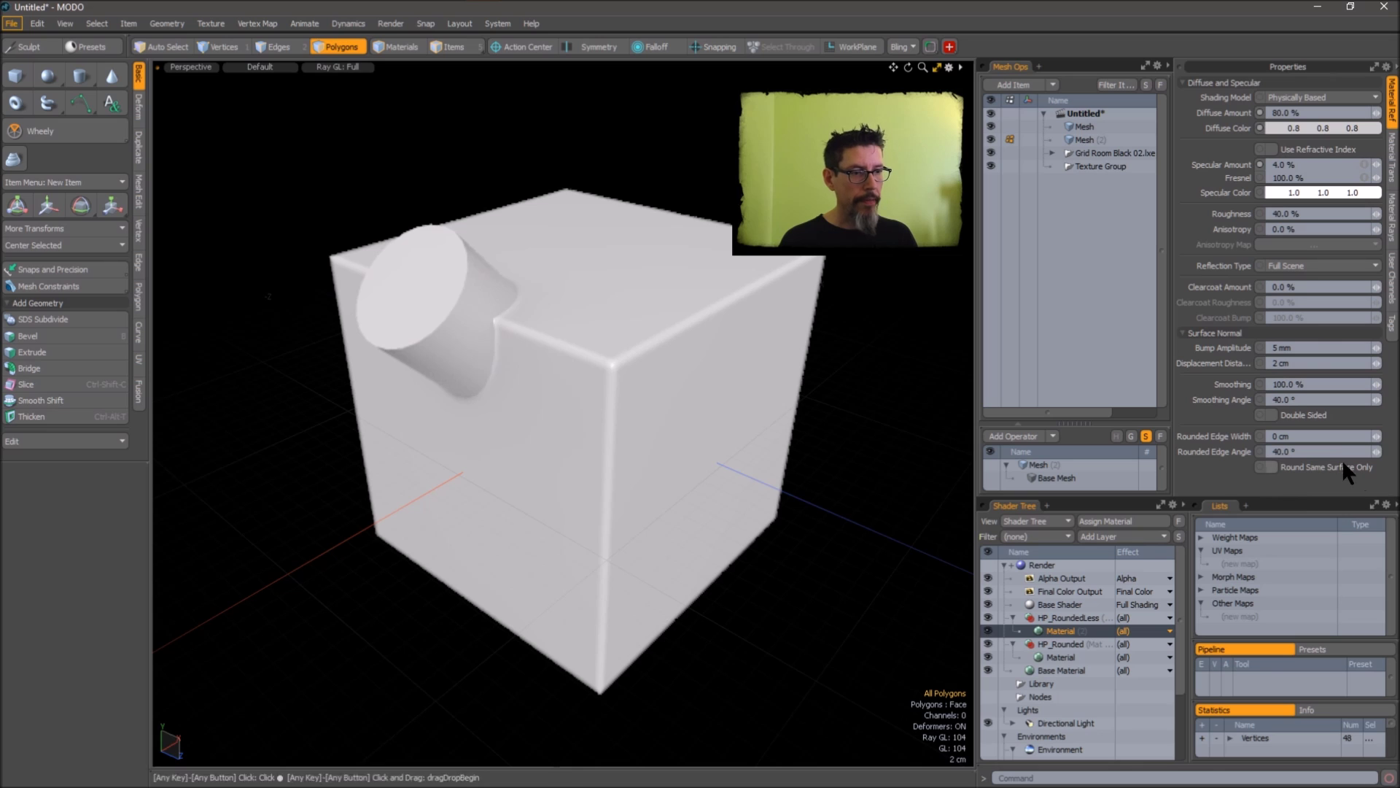
left_click(1314, 436)
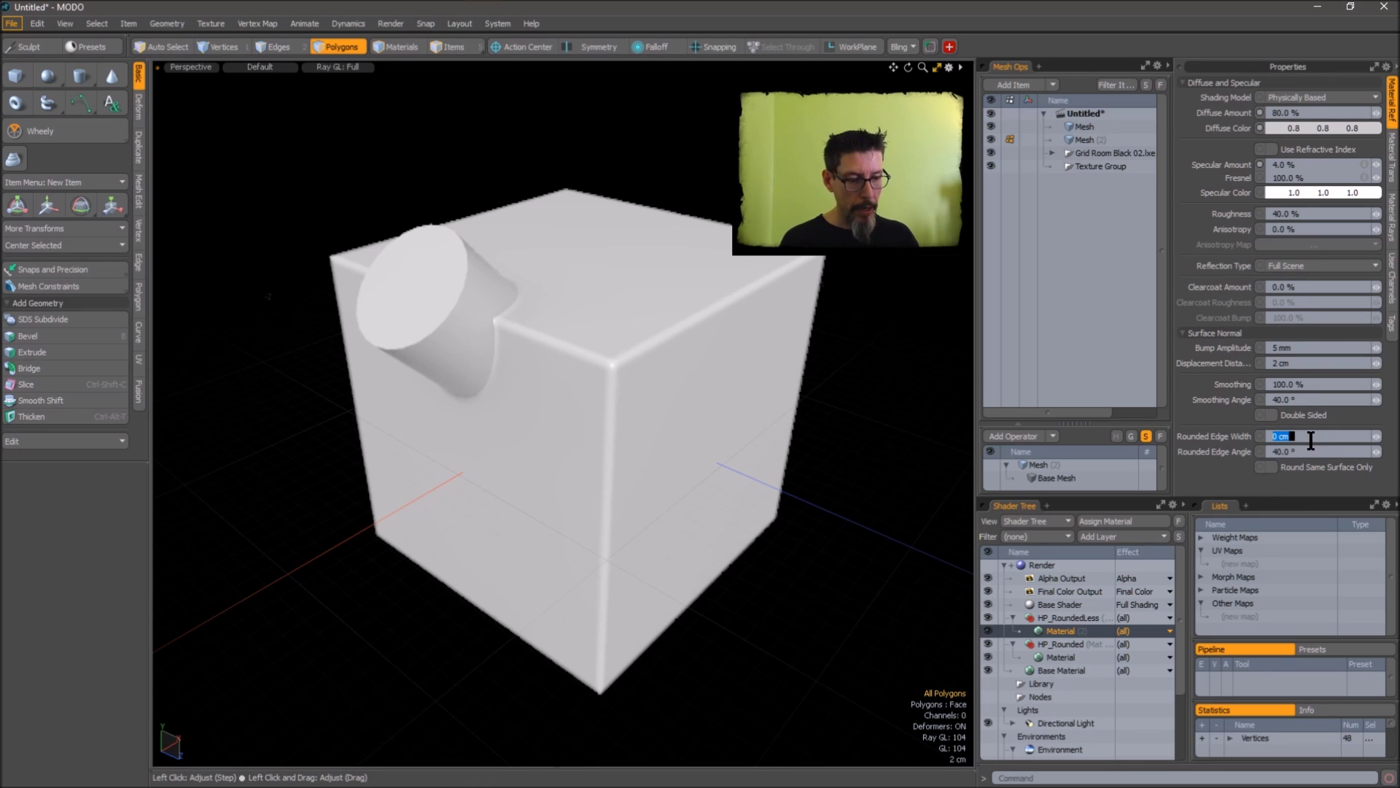
type(".25")
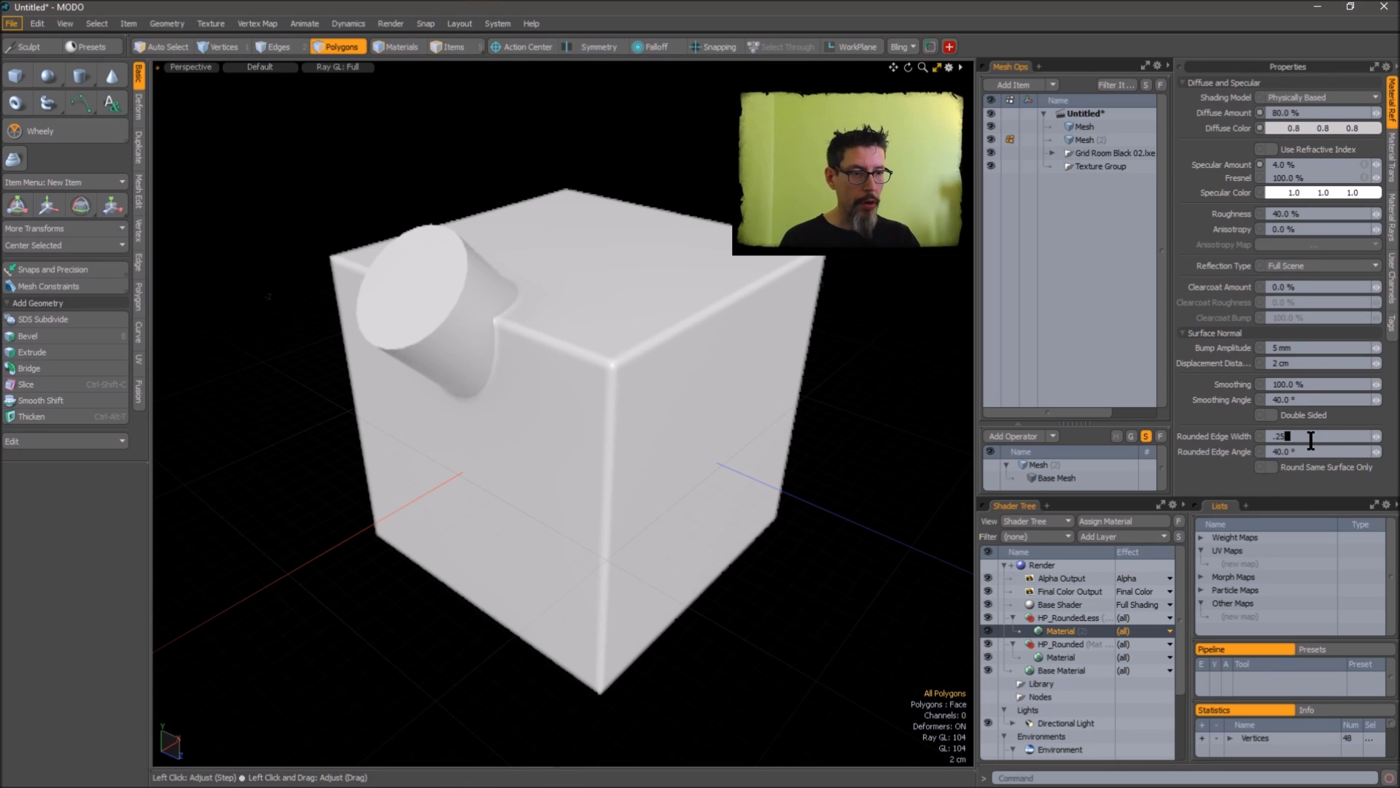
key("Return")
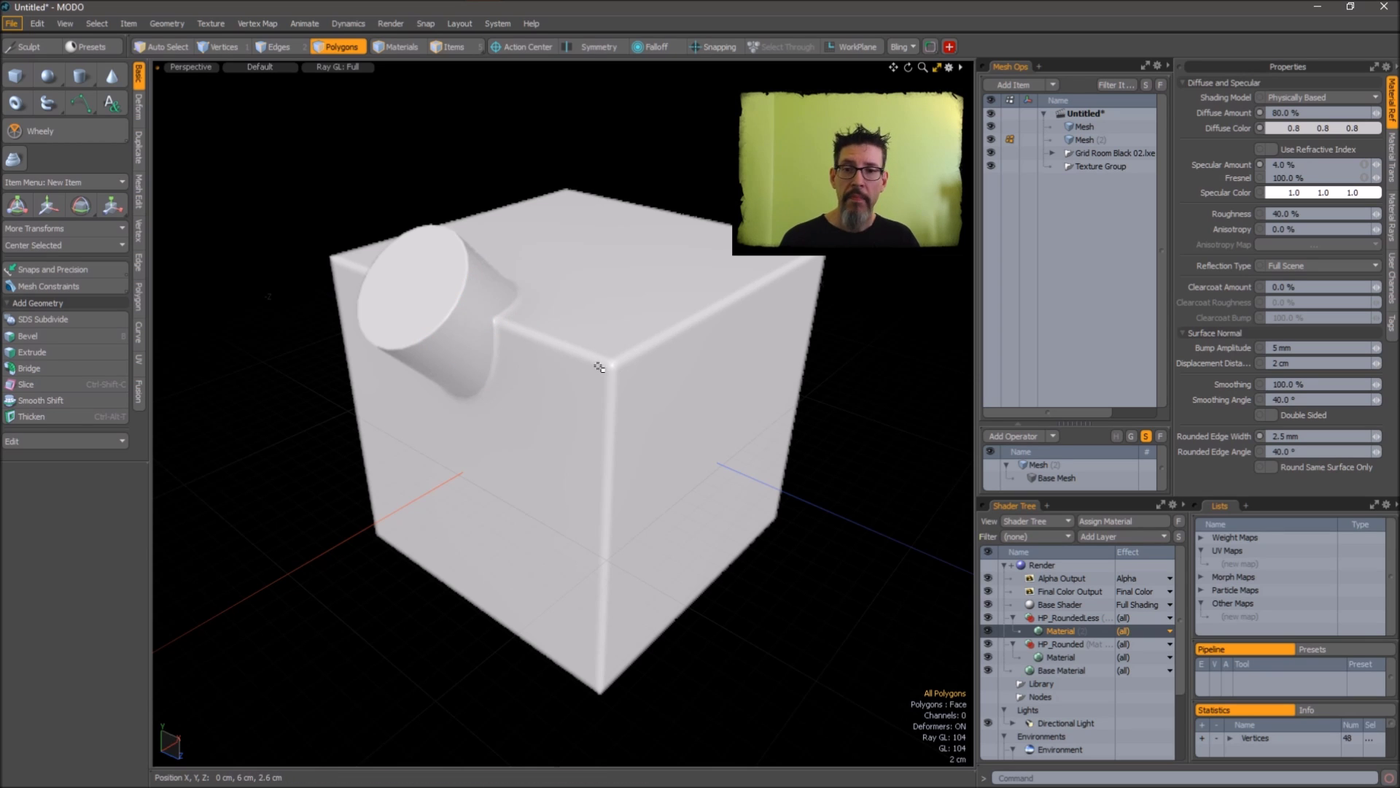
- Assign the existing HP_Rounded material to the tilted cylinder and clear the selection
double_click(423, 293)
key("m")
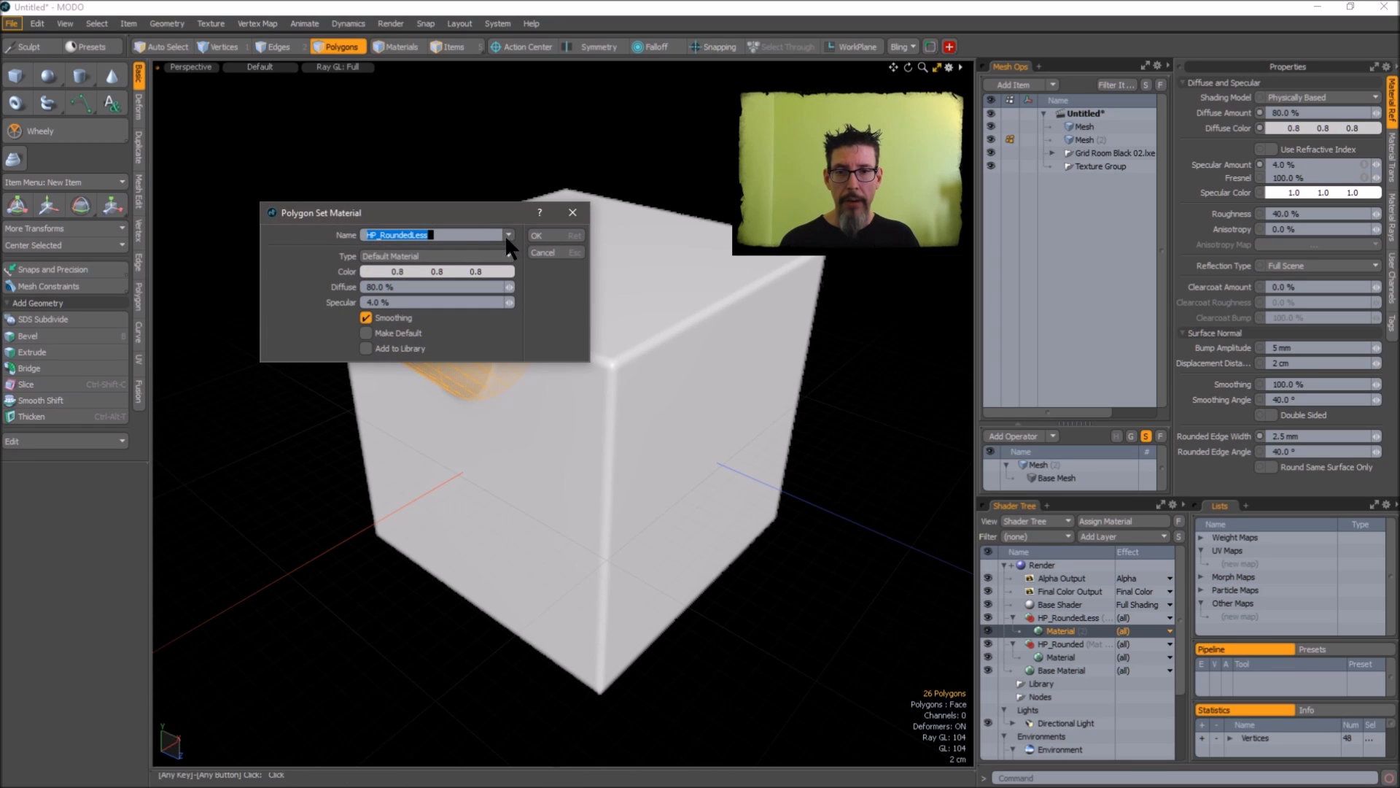
left_click(506, 233)
left_click(510, 221)
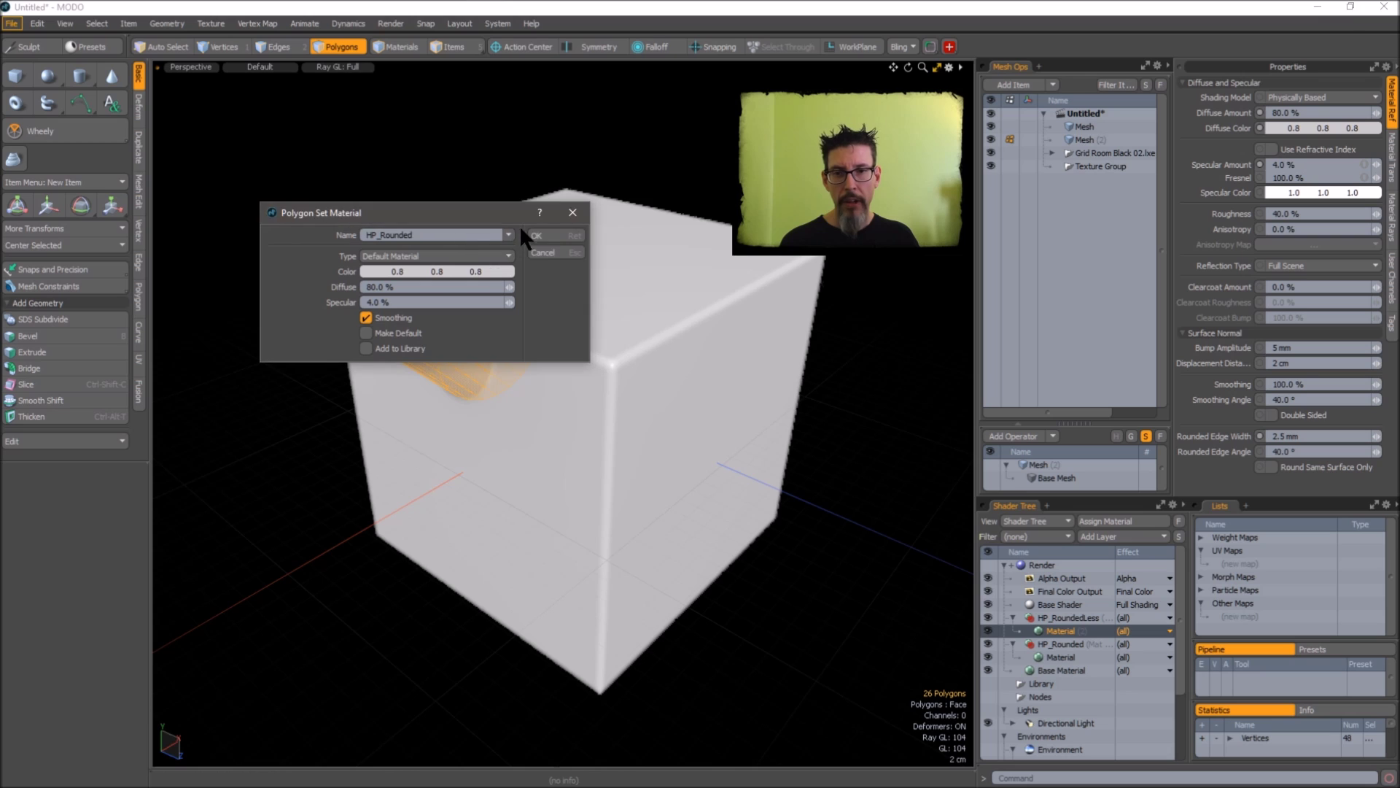
key("Return")
left_click(678, 203)
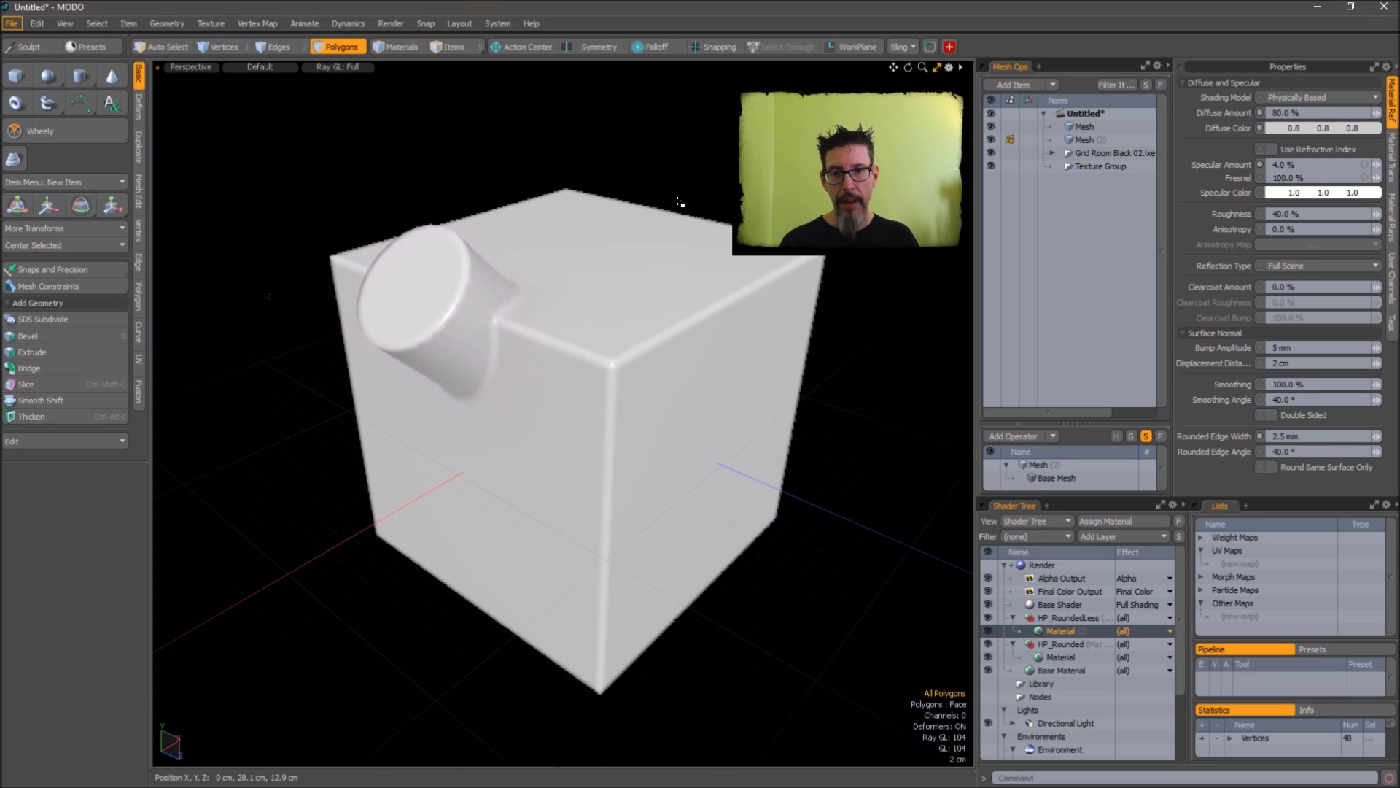
- Assign the existing HP_RoundedLess material to the whole cube and clear the selection
left_click(629, 291)
double_click(628, 290)
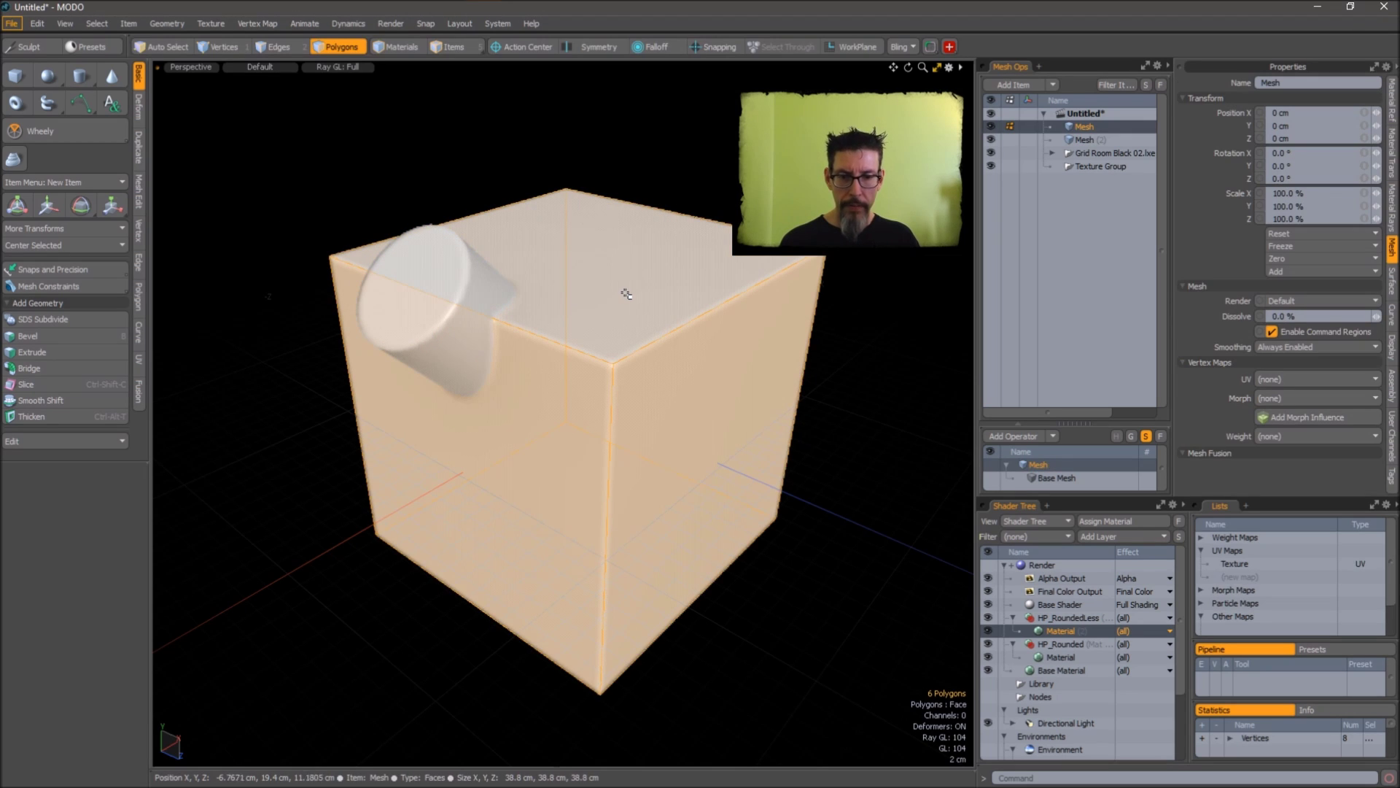
key("m")
left_click(706, 241)
left_click(706, 241)
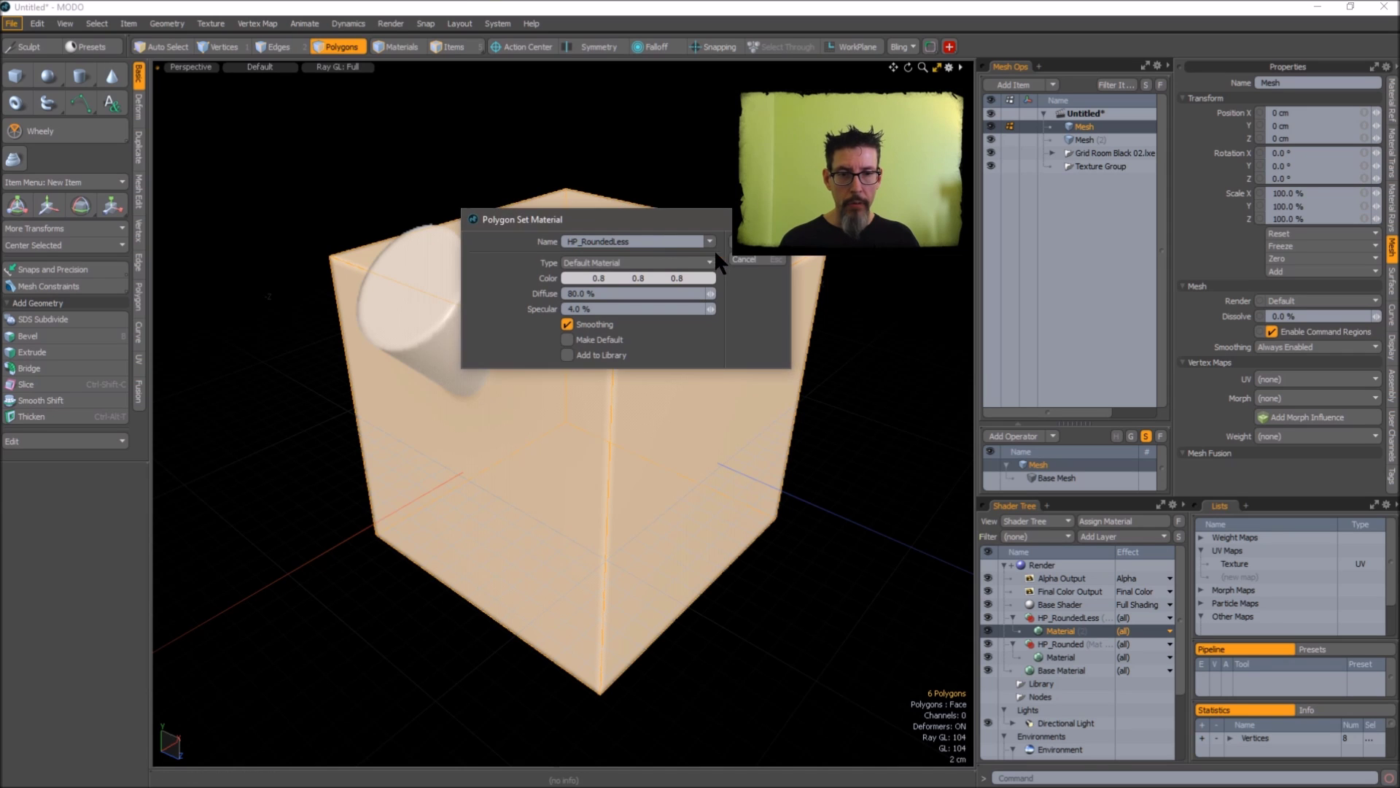
key("Return")
left_click(772, 218)
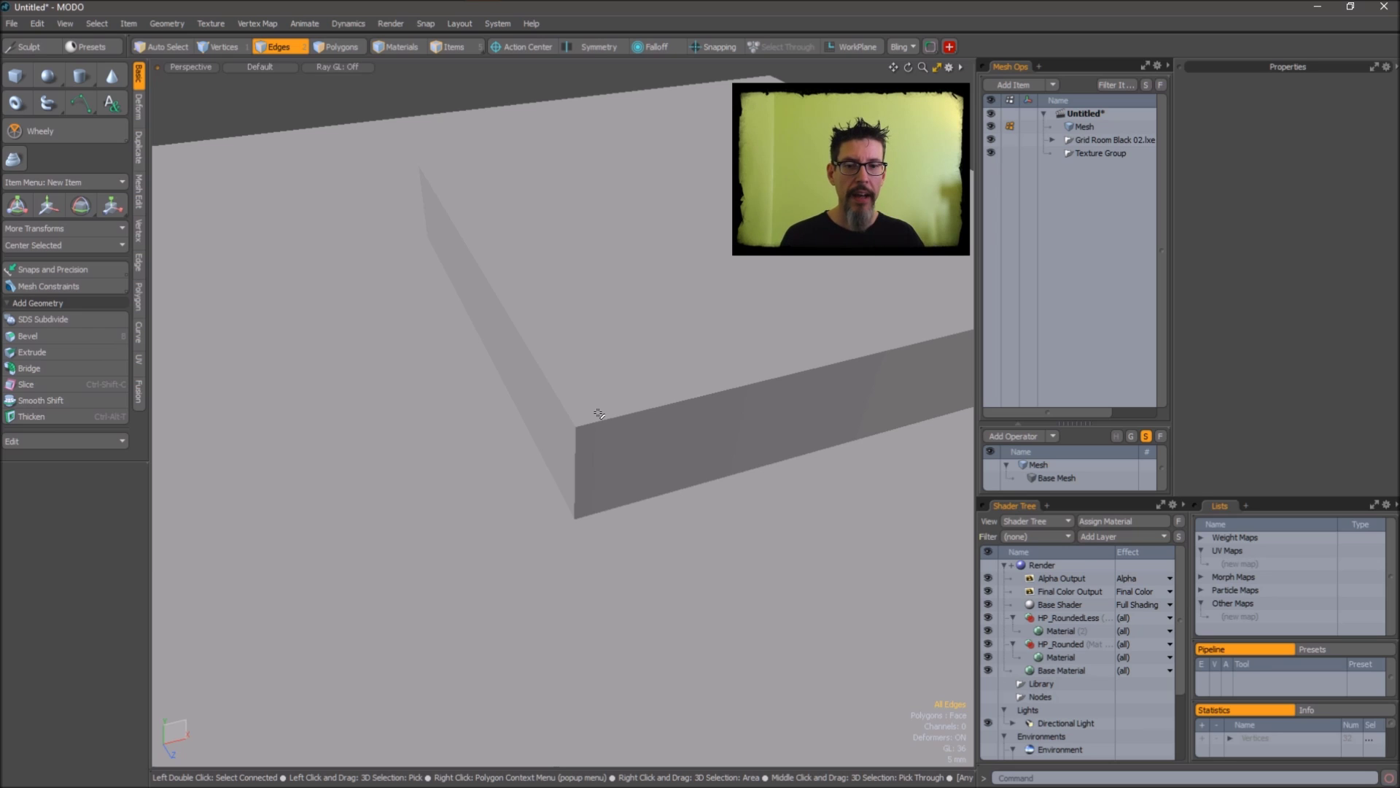
- Switch from edge to polygon selection for the raised block on the flat plane
left_click_drag(691, 431, 759, 350, "alt")
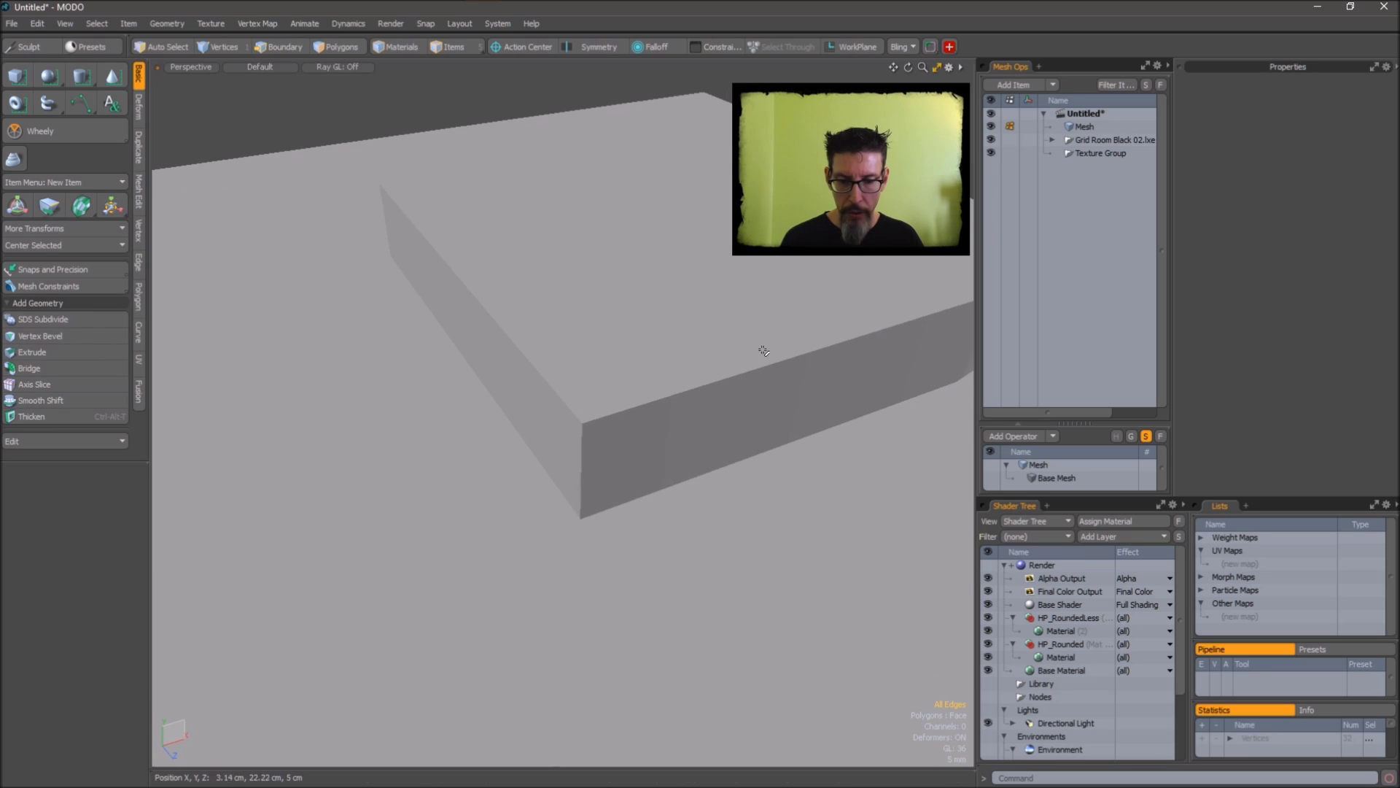
left_click(557, 419)
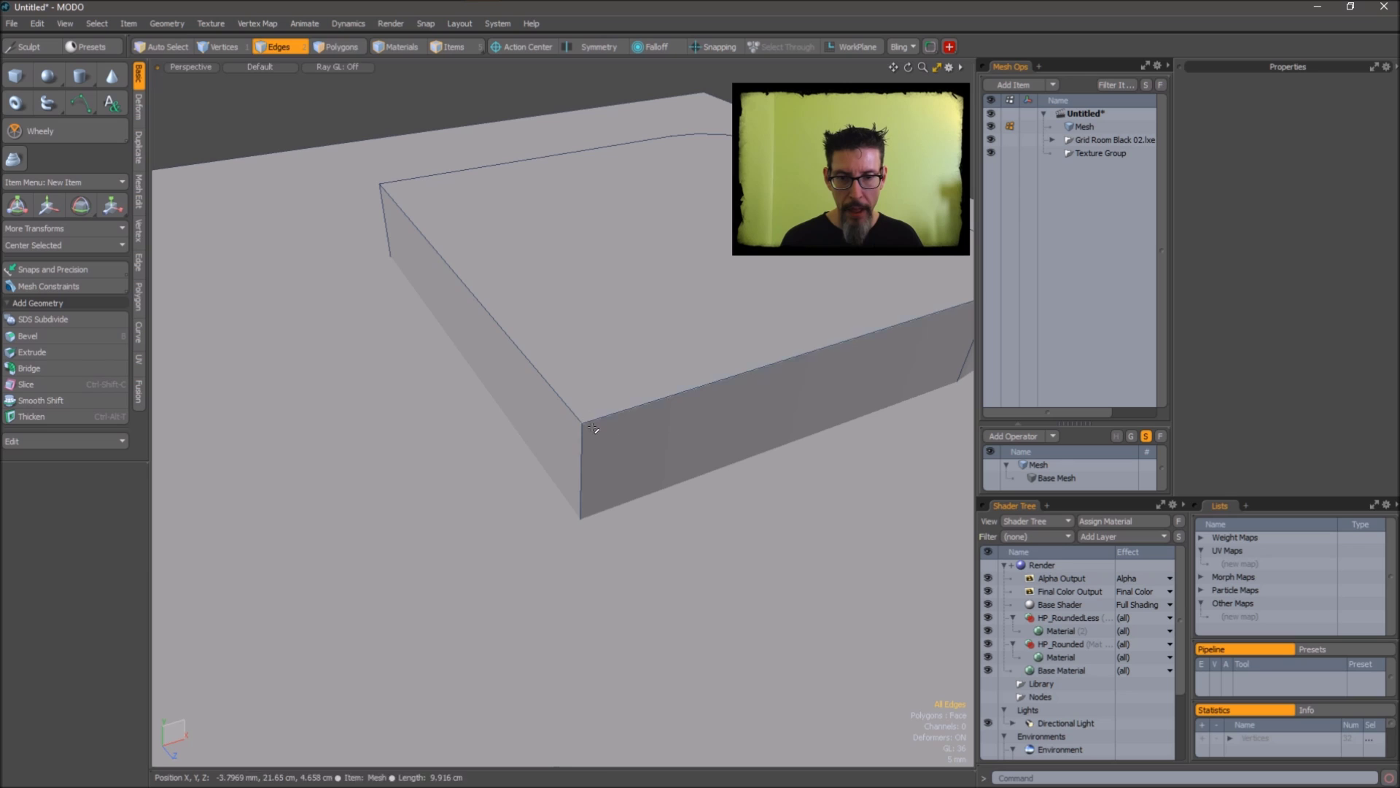
key("3")
left_click(511, 580)
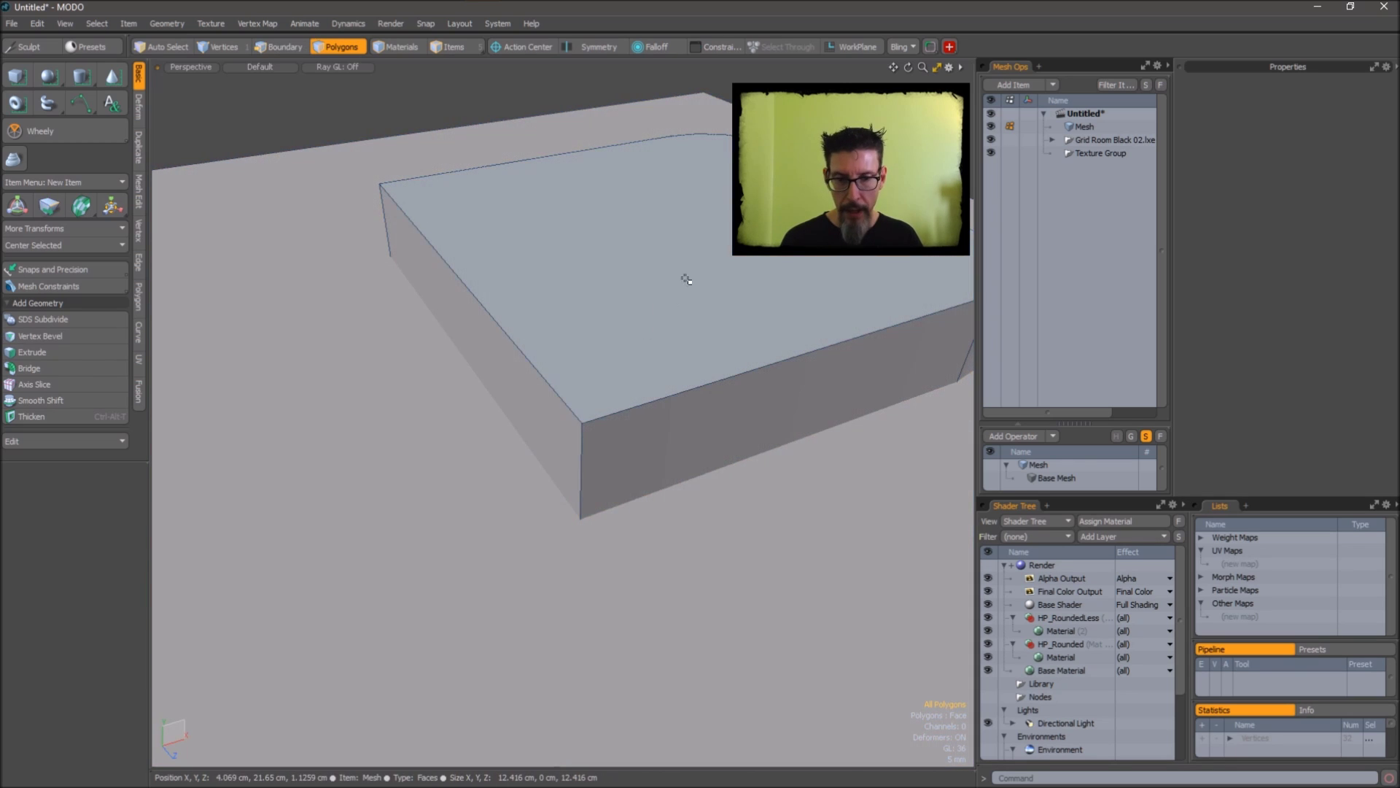
key("ctrl+r")
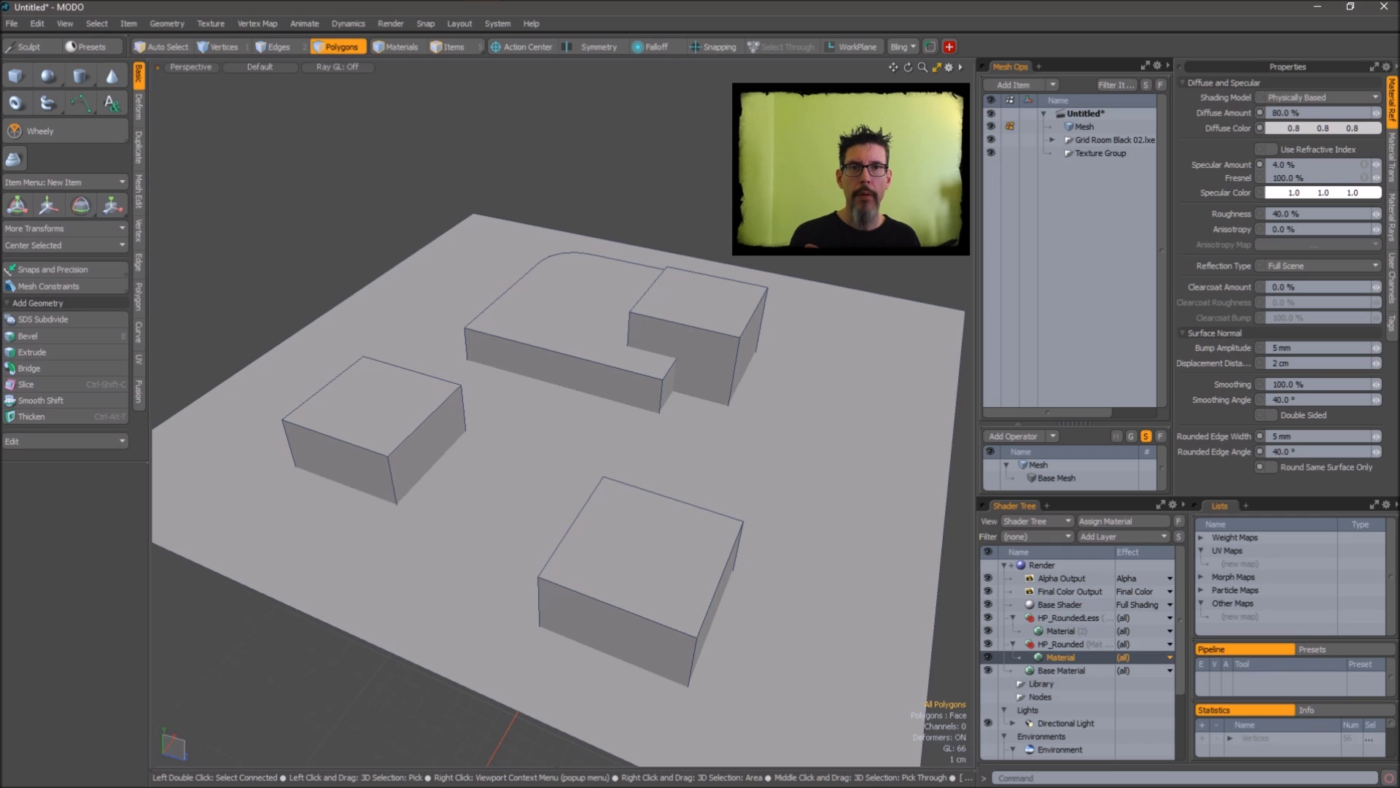
- Examine the blocks' rounded edge shading in the full RayGL preview, and return to the standard viewport display
mouse_move(840, 292)
left_mouse_down("alt")
mouse_move(829, 278)
mouse_move(762, 300)
mouse_move(780, 296)
mouse_move(711, 349)
mouse_move(803, 291)
mouse_move(805, 303)
mouse_move(835, 268)
left_mouse_up("alt")
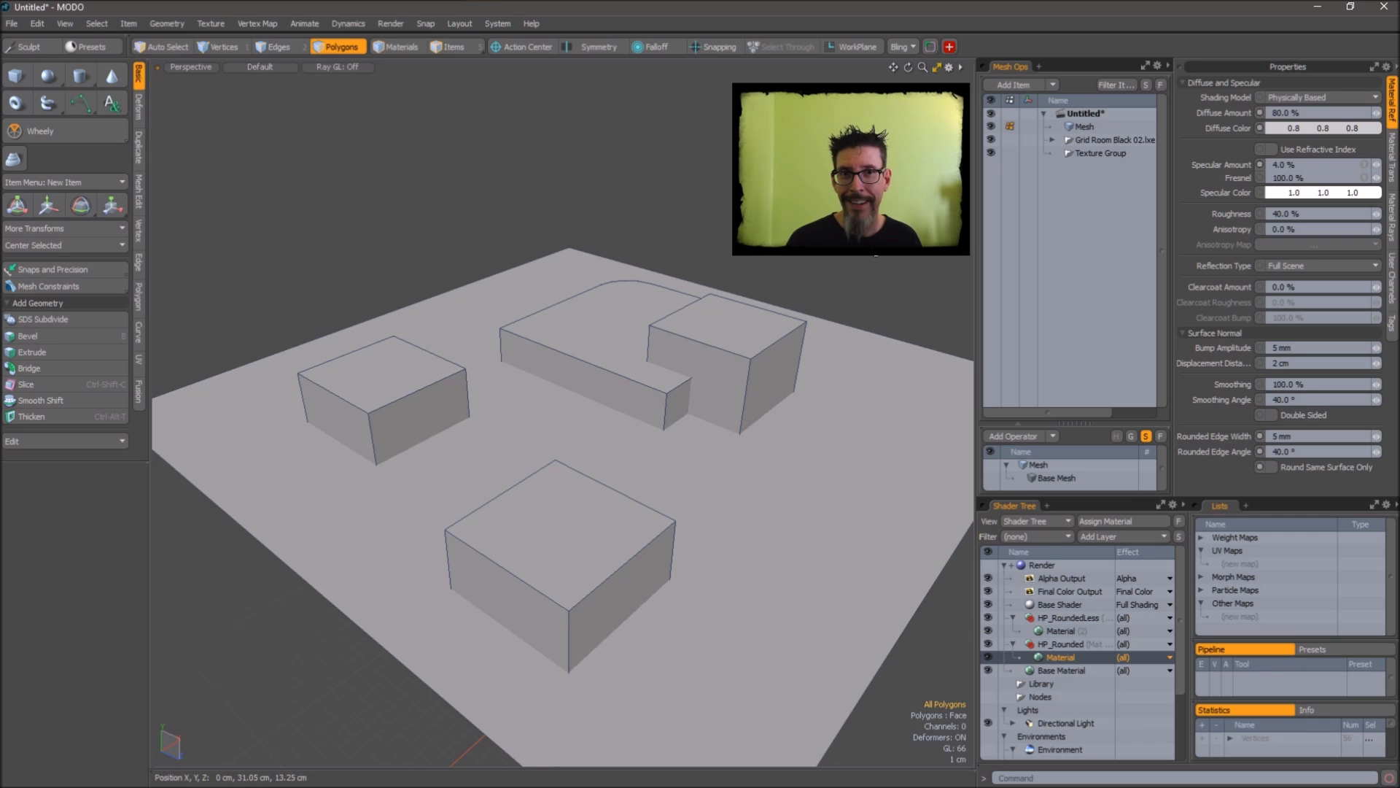
key("alt")
key("alt+r")
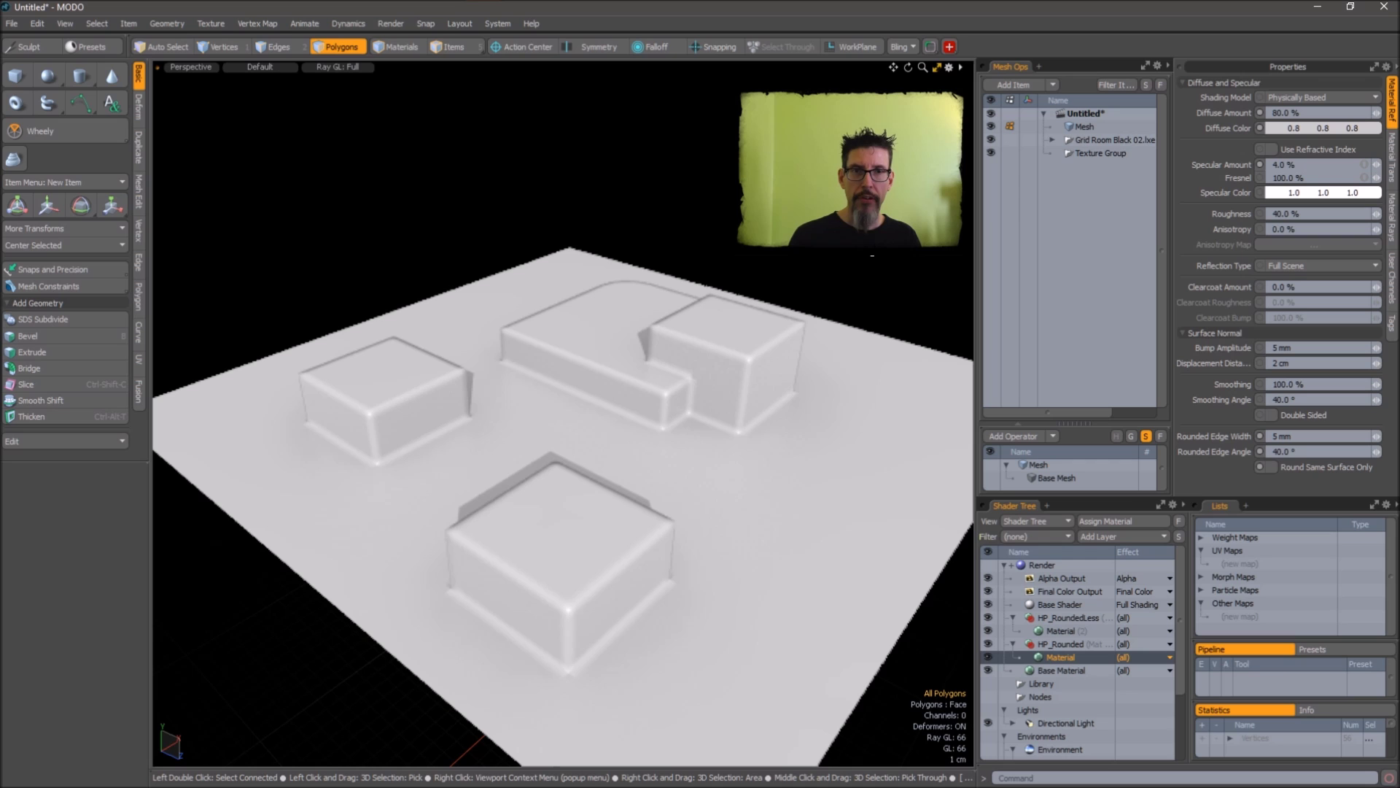
key("alt+8")
left_click_drag(679, 262, 758, 229, "alt")
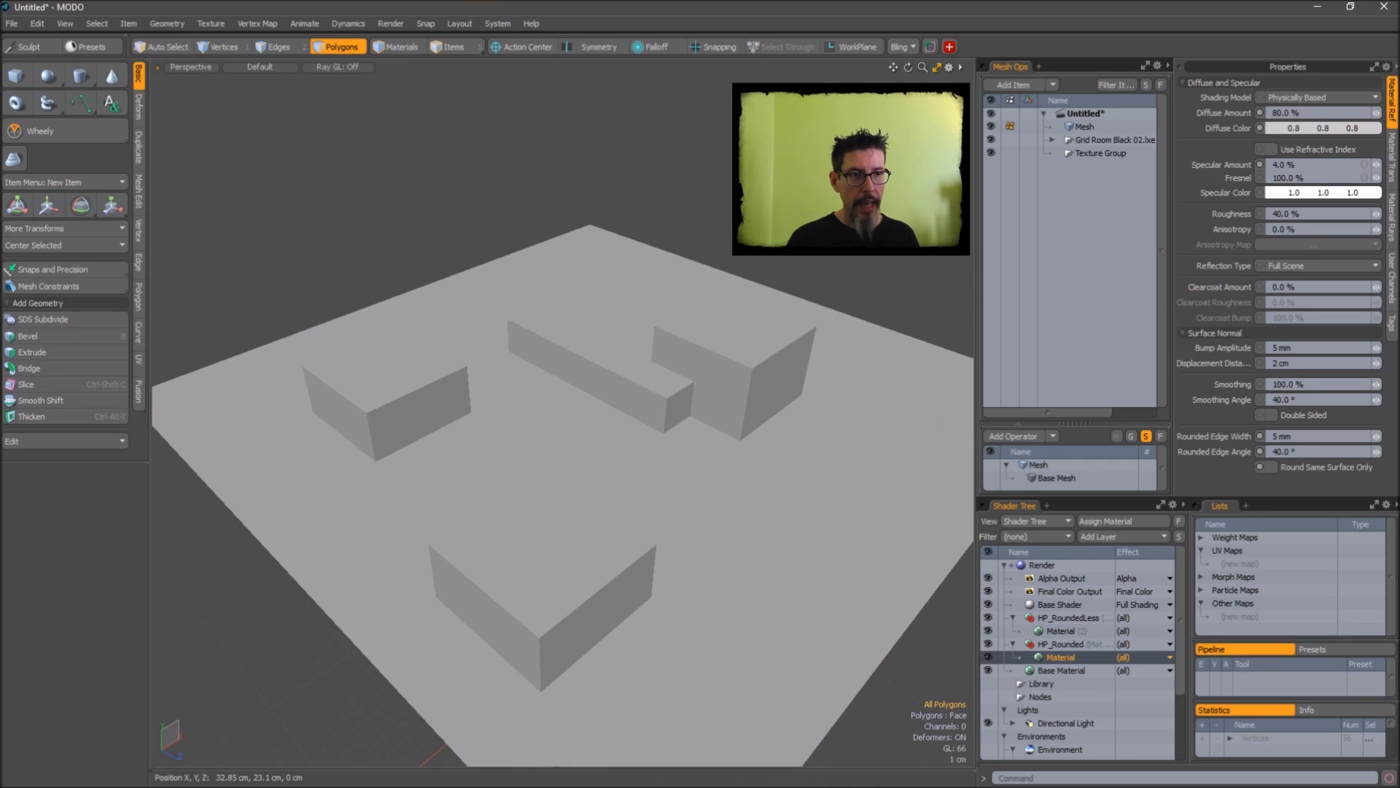
- Rename the mesh containing the plane and blocks as HP
double_click(1076, 125)
type("HP")
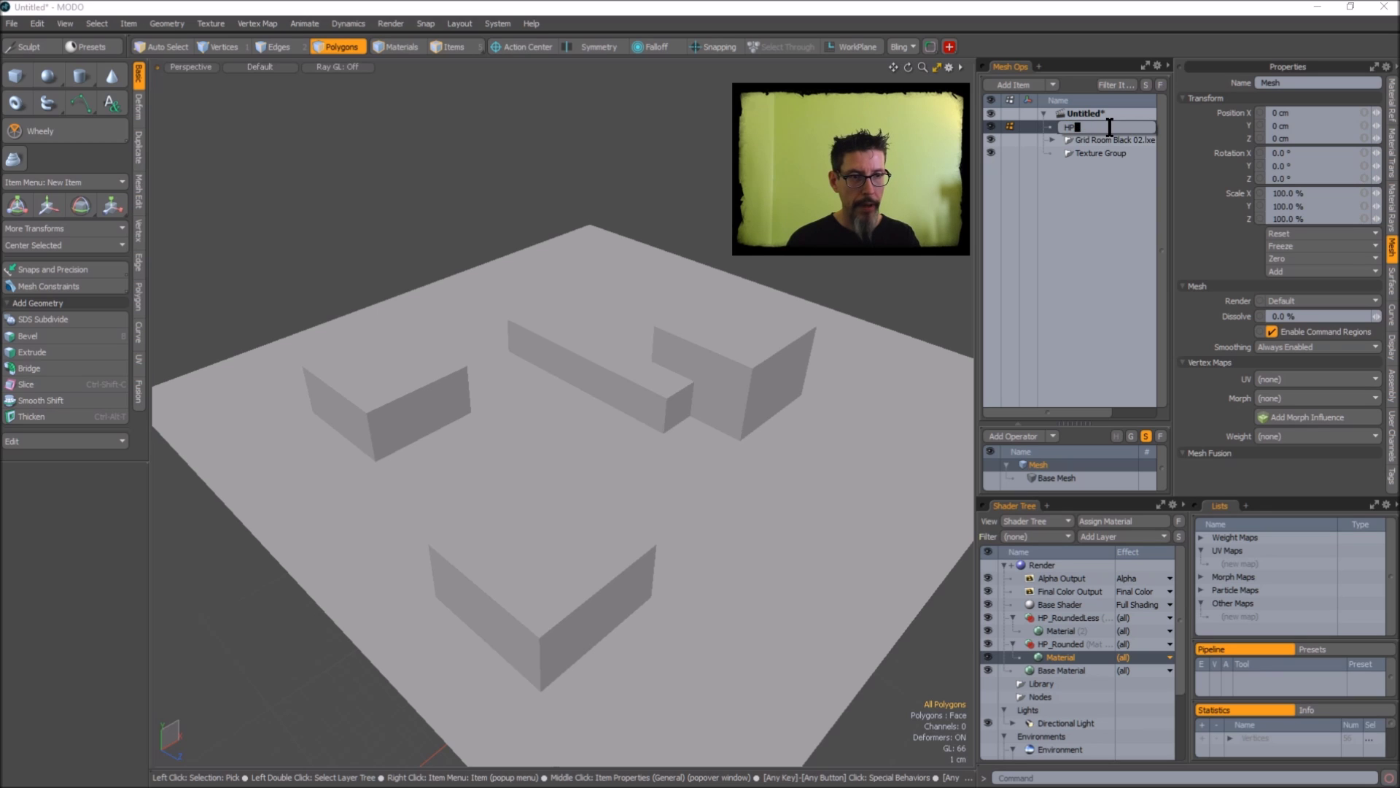
key("Return")
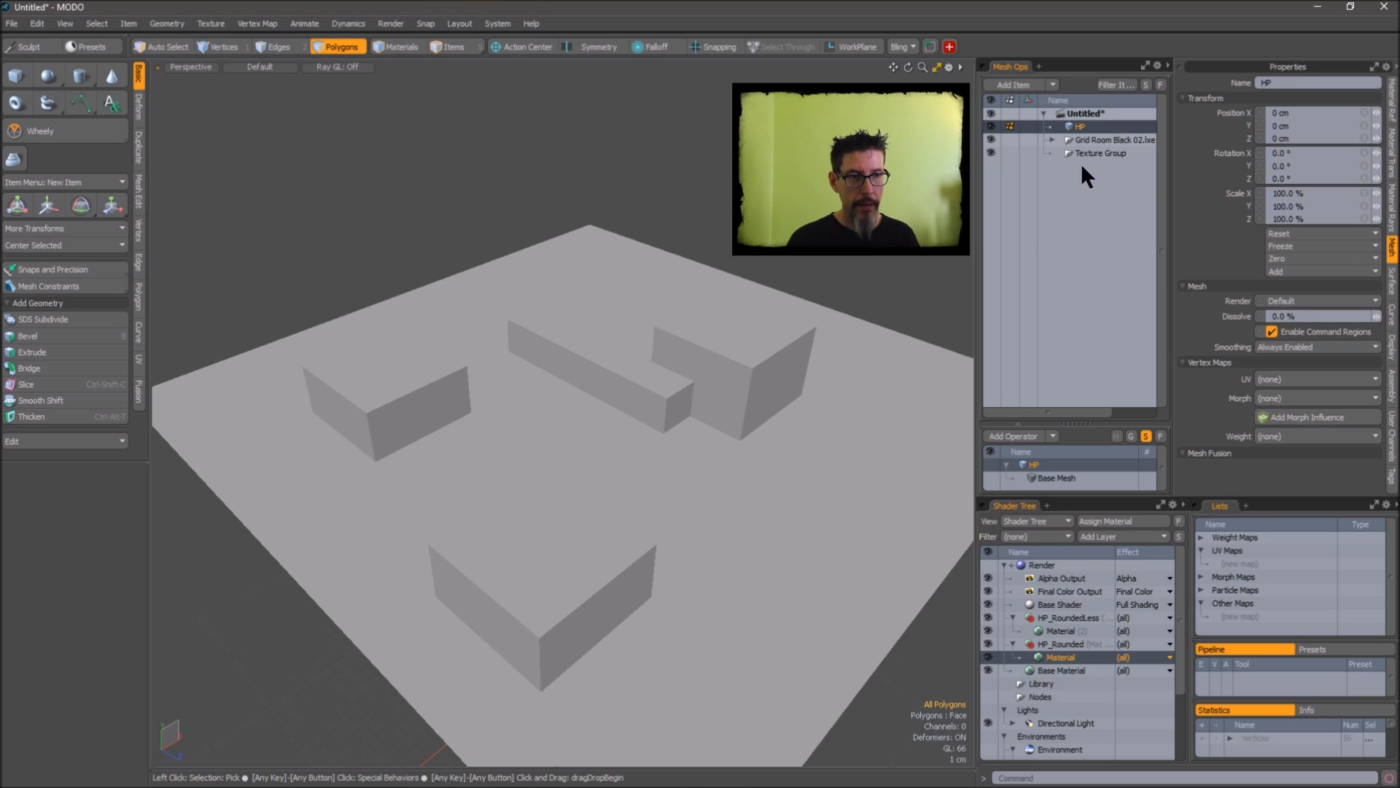
- Duplicate the HP mesh and rename the copy as LP
right_click(1092, 124)
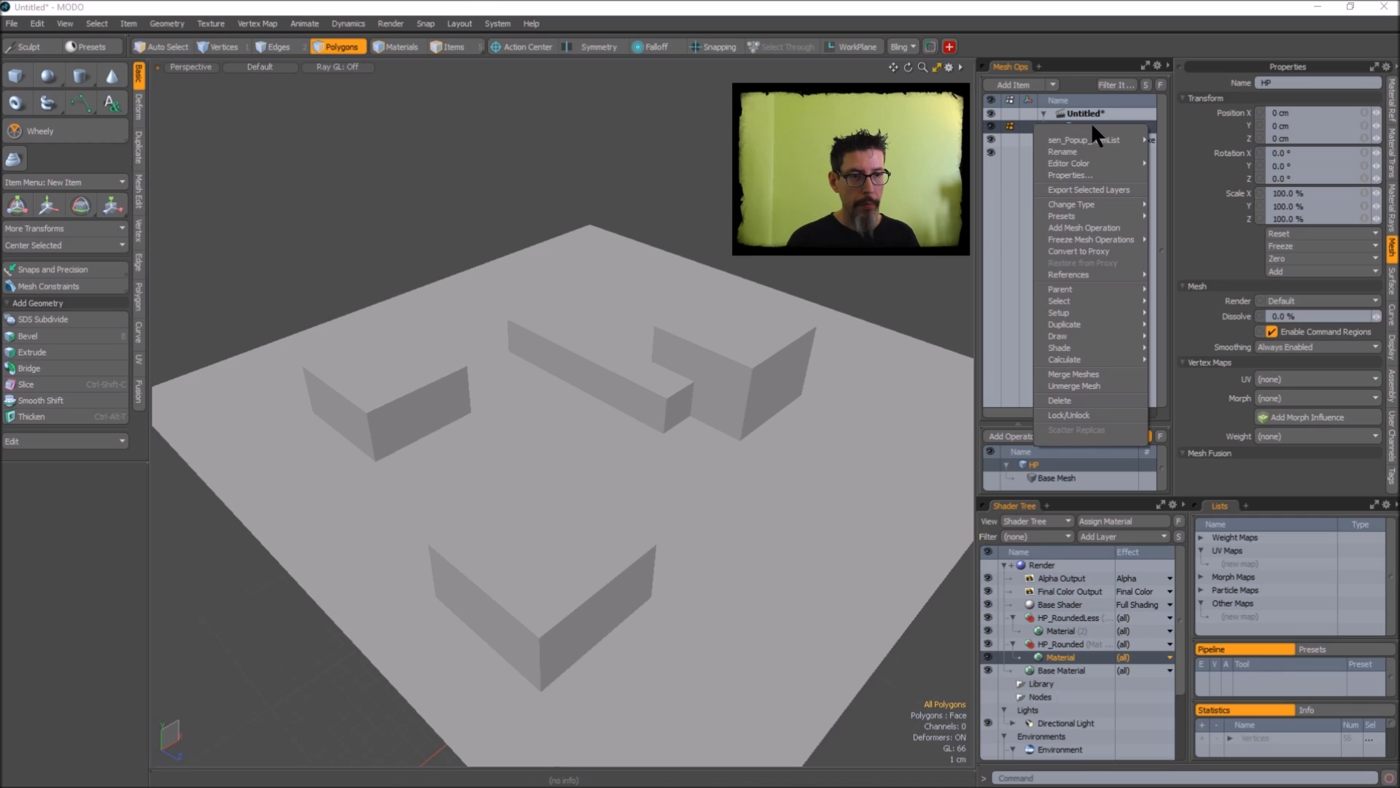
mouse_move(1104, 328)
left_click(1171, 323)
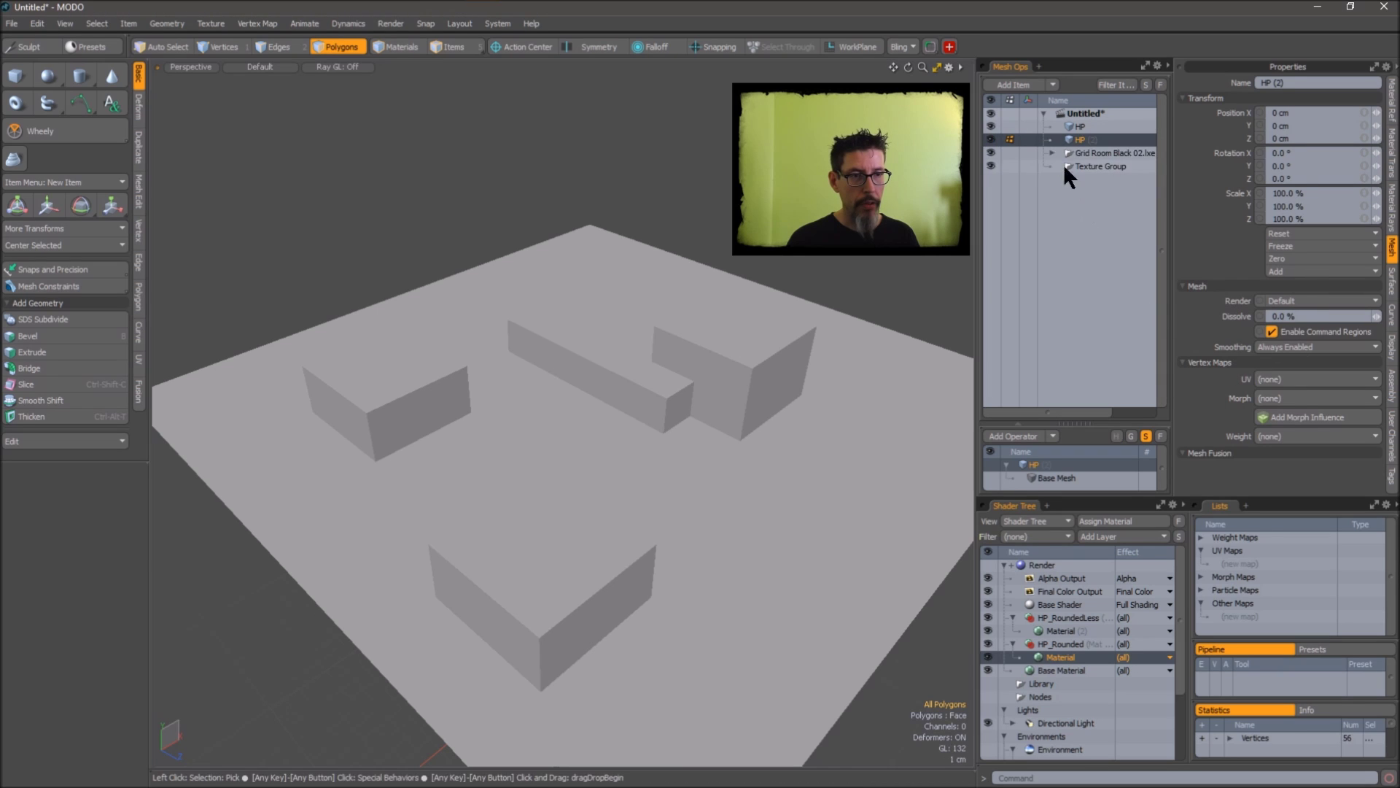
double_click(1080, 141)
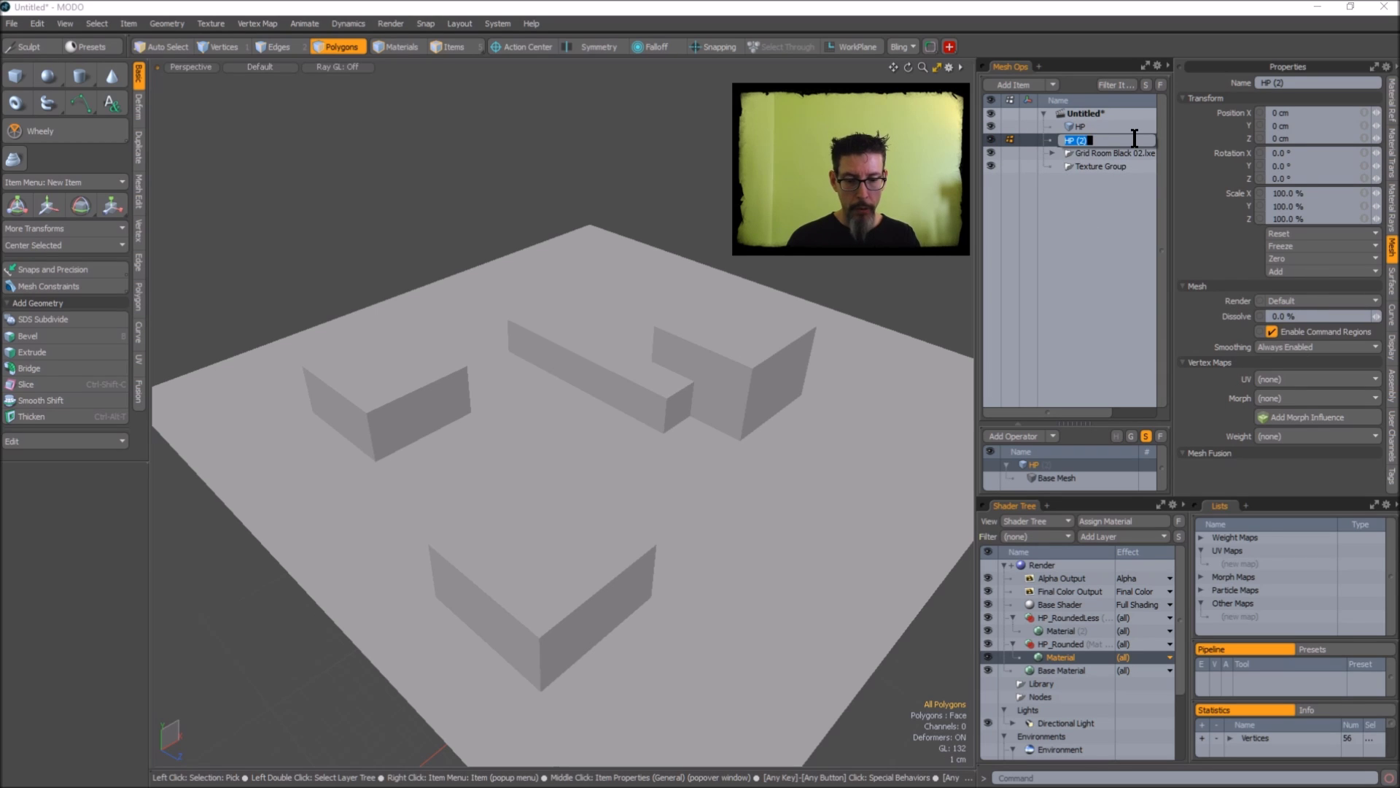
type("LP")
key("Return")
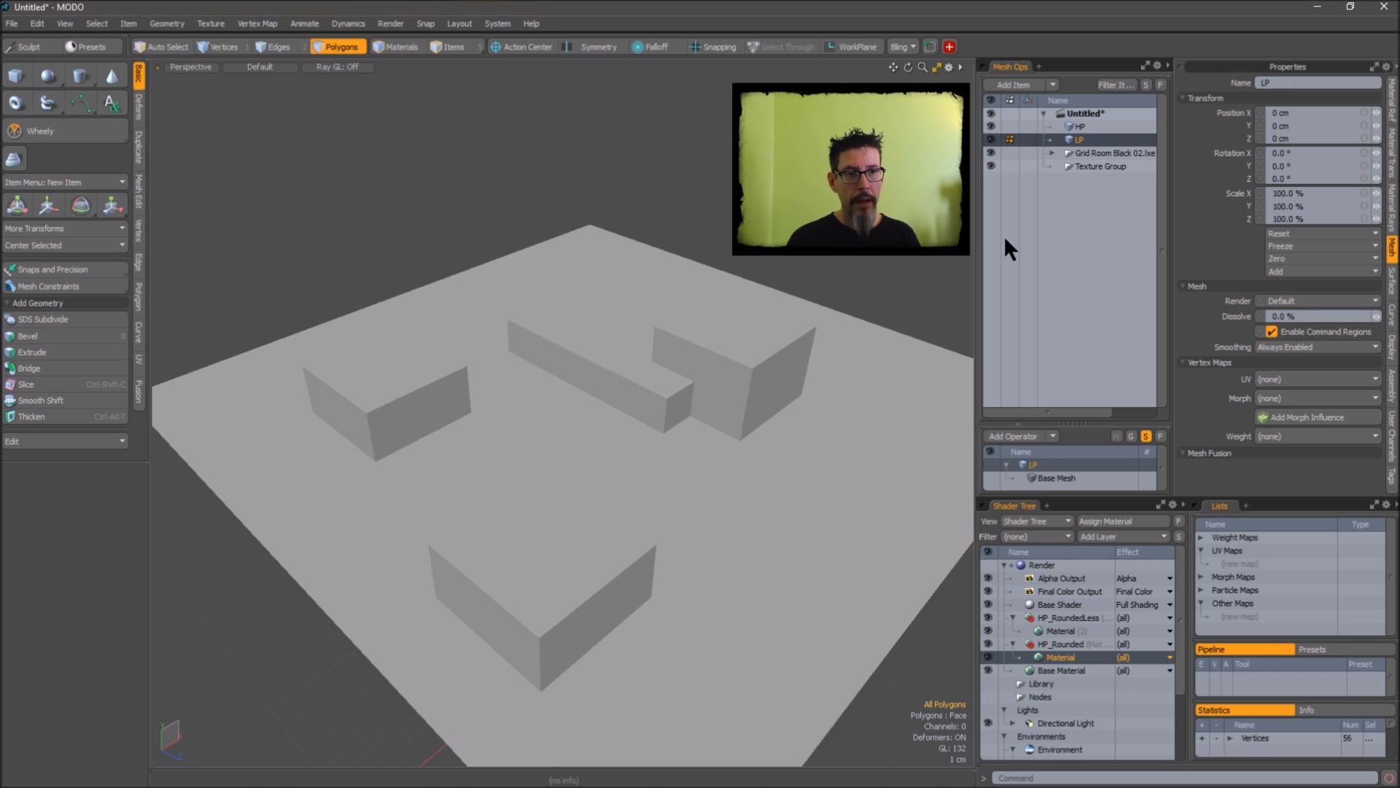
- Toggle the LP mesh's visibility and examine the blocks from other angles with and without the RayGL preview
left_click(991, 138)
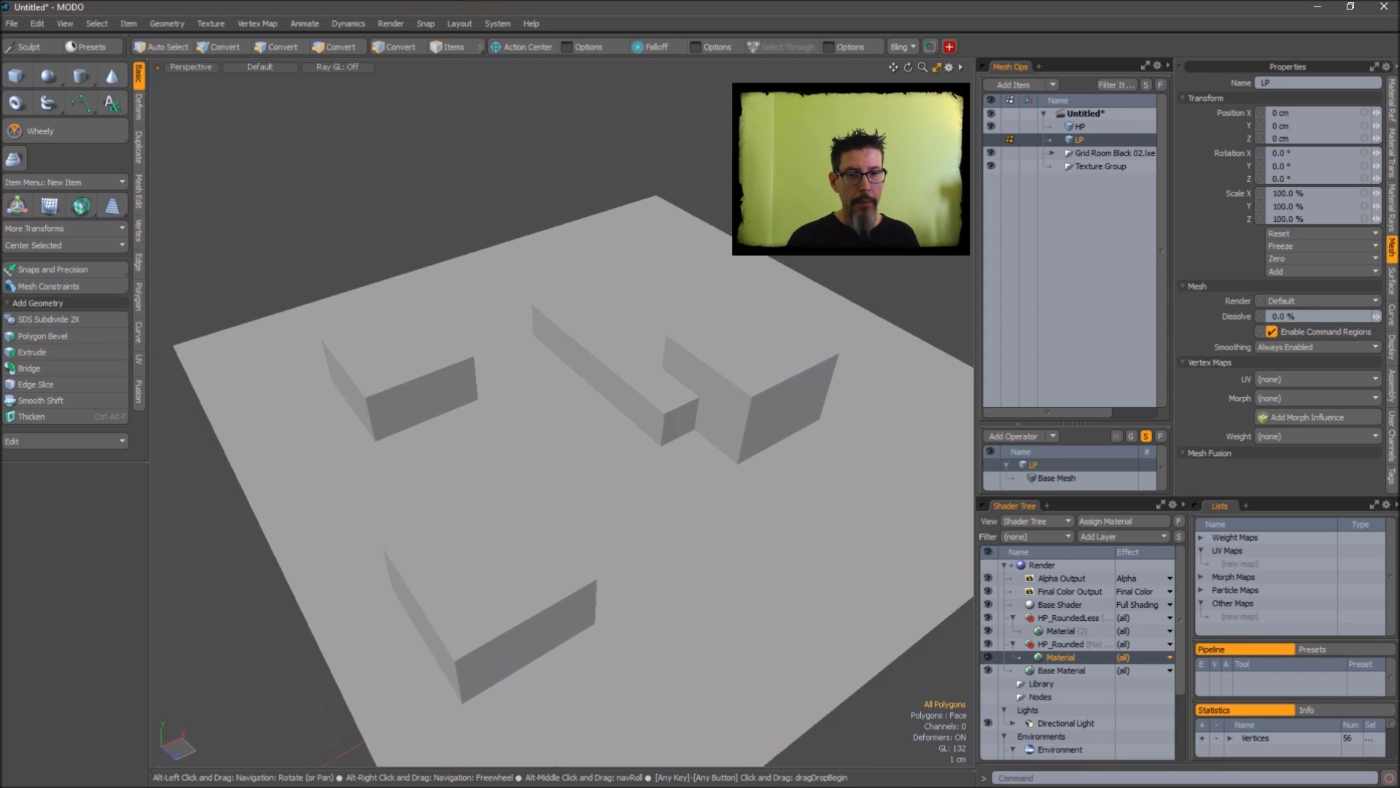
mouse_move(722, 335)
left_mouse_down("alt")
mouse_move(753, 335)
mouse_move(703, 339)
left_mouse_up("alt")
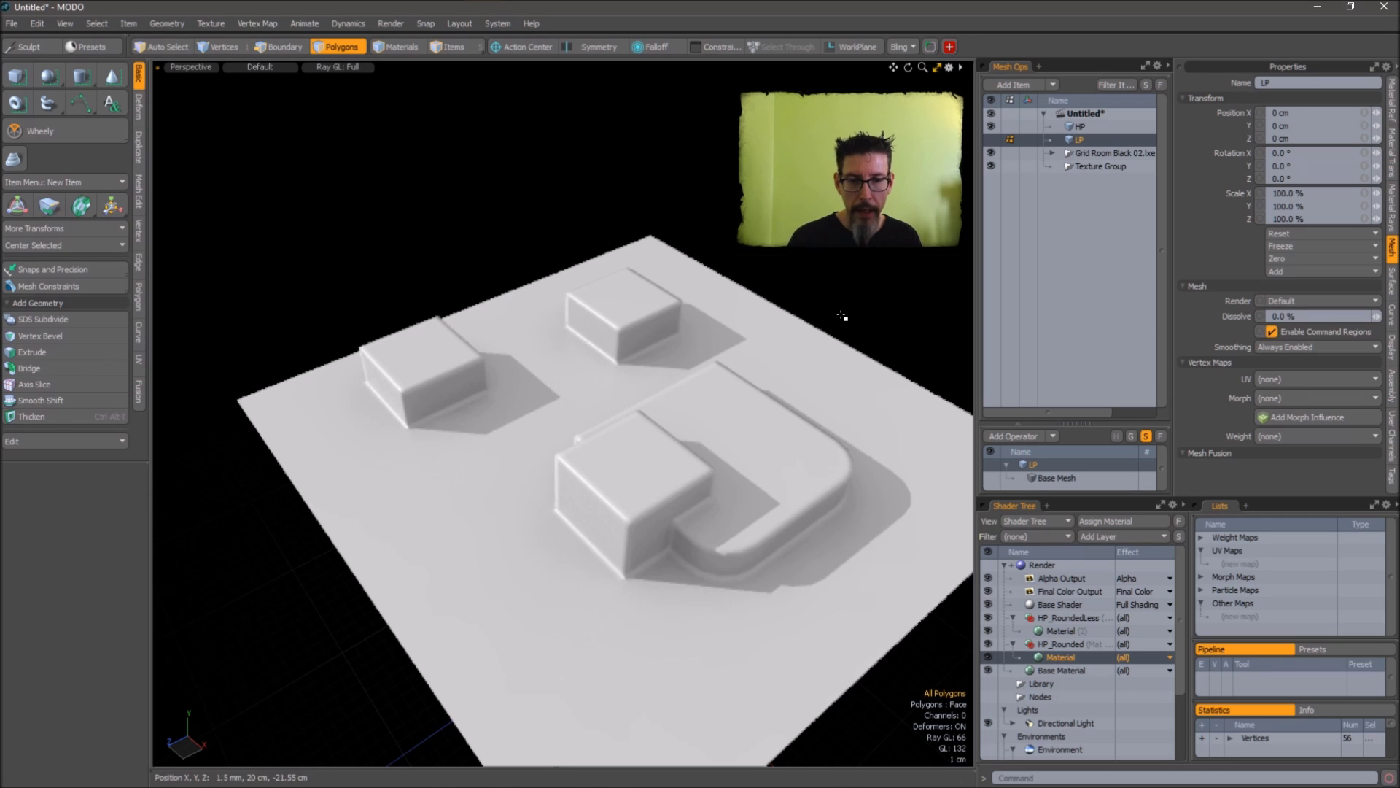
key("ctrl+8")
mouse_move(765, 295)
left_mouse_down("alt")
mouse_move(750, 275)
mouse_move(765, 281)
left_mouse_up("alt")
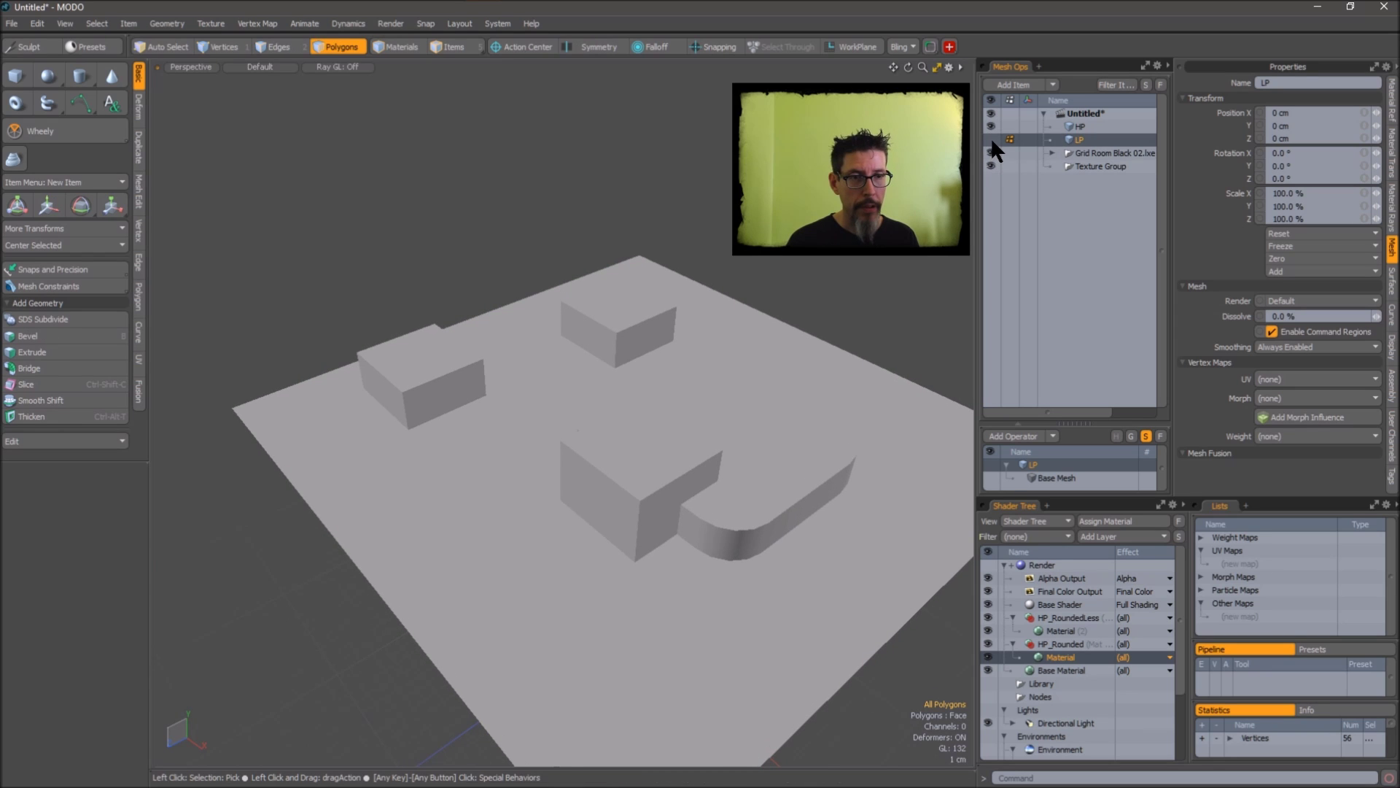
left_click_drag(726, 263, 720, 257, "alt")
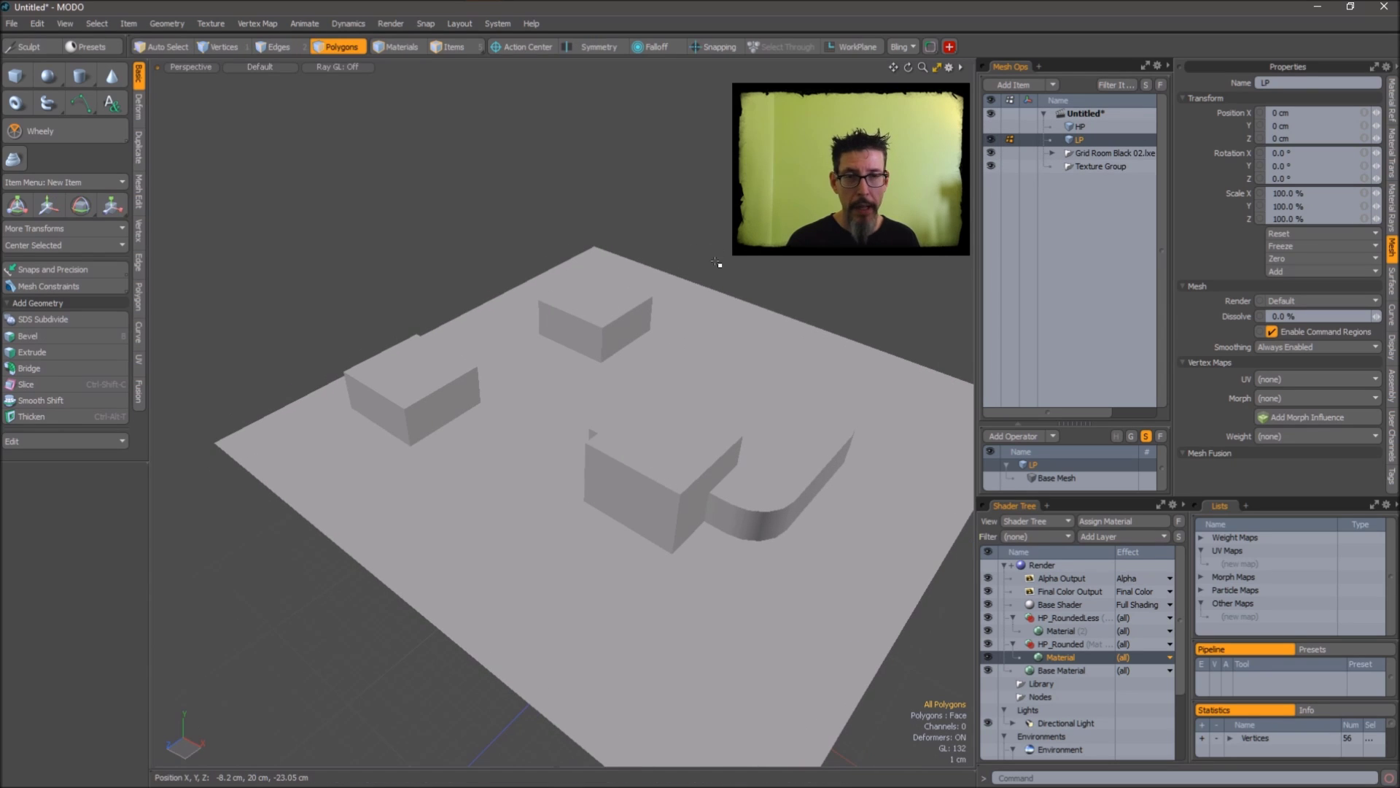
- Assign all polygons of the LP mesh a new blue material named LP and clear the selection
mouse_move(819, 335)
left_mouse_down("ctrl+alt")
mouse_move(781, 400)
mouse_move(810, 333)
mouse_move(775, 322)
mouse_move(772, 275)
left_mouse_up("ctrl+alt")
mouse_move(766, 211)
right_mouse_down()
mouse_move(707, 625)
mouse_move(839, 292)
right_mouse_up()
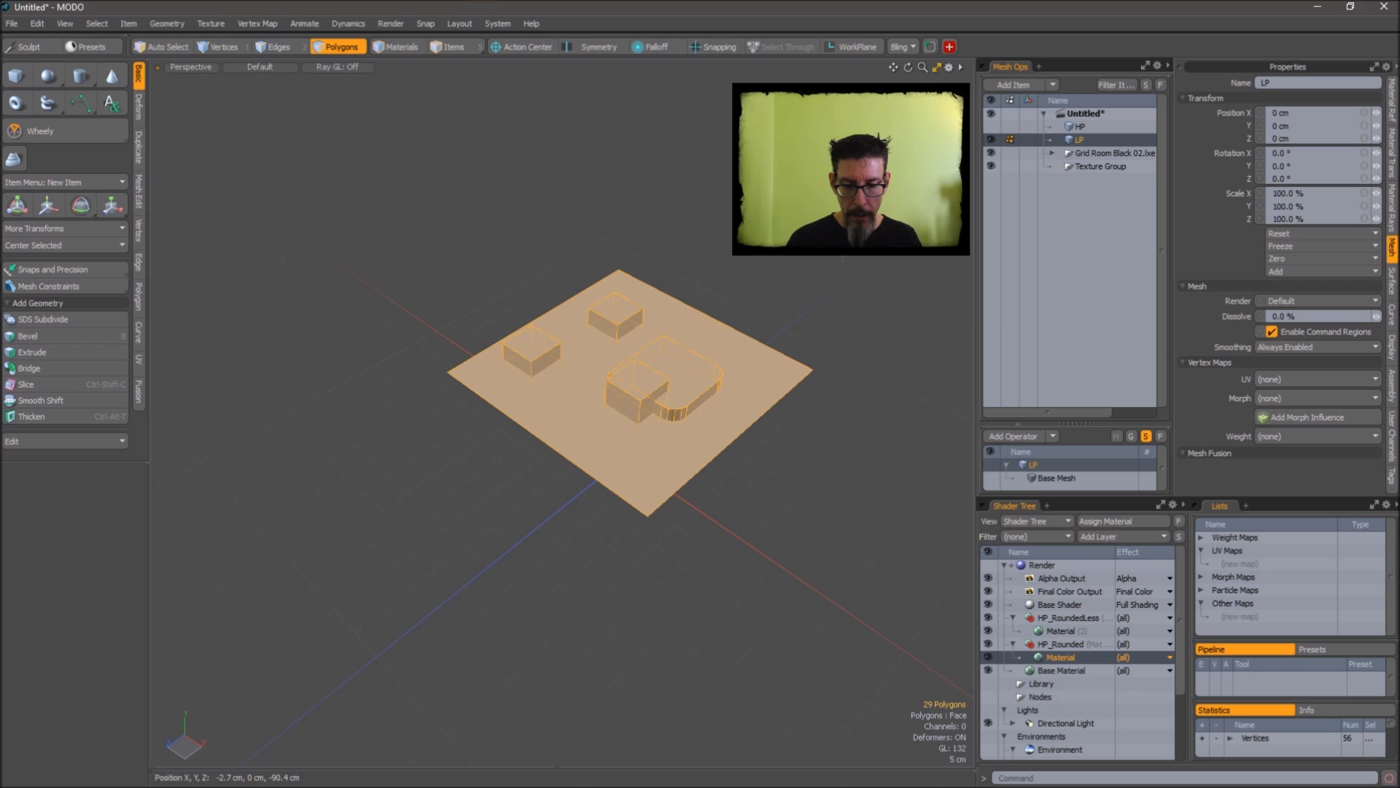
key("m")
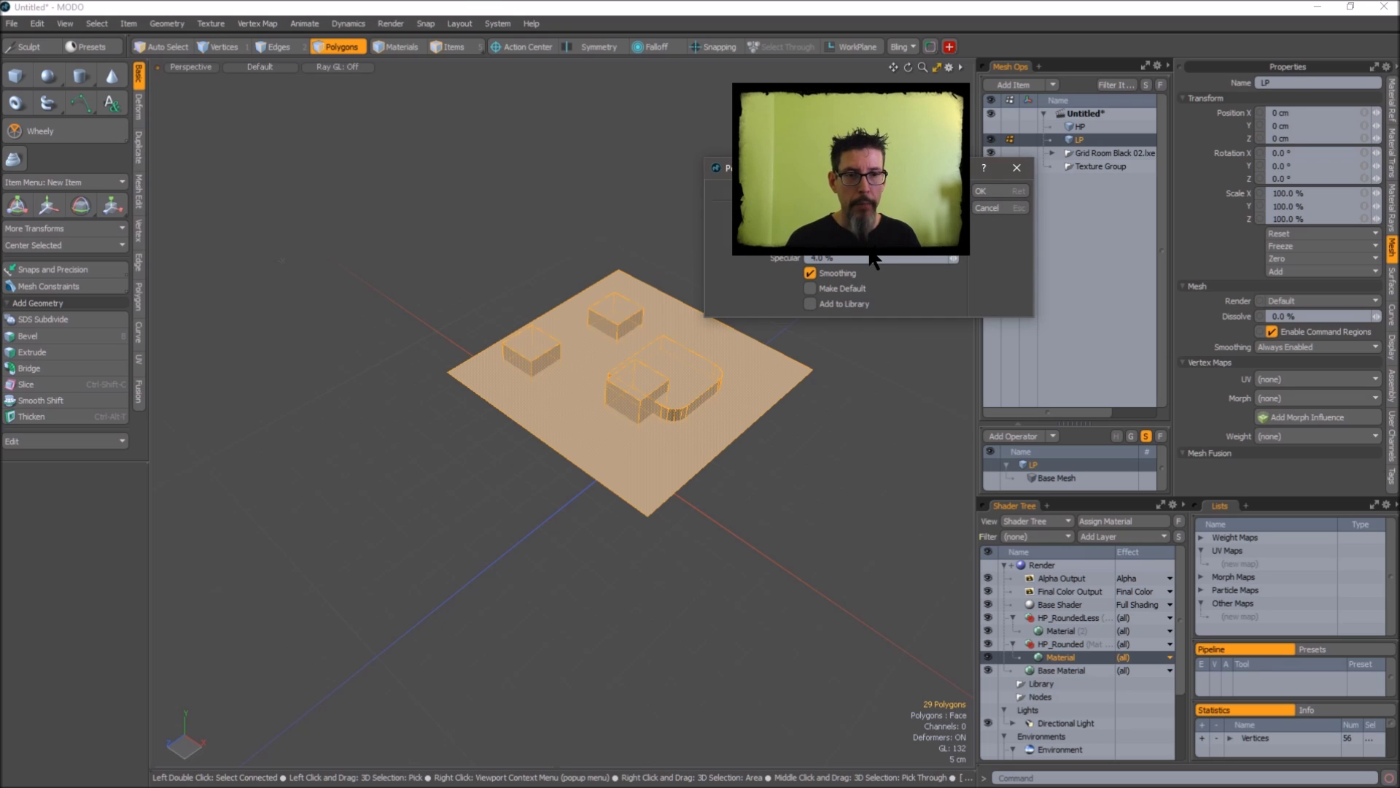
left_click(883, 175)
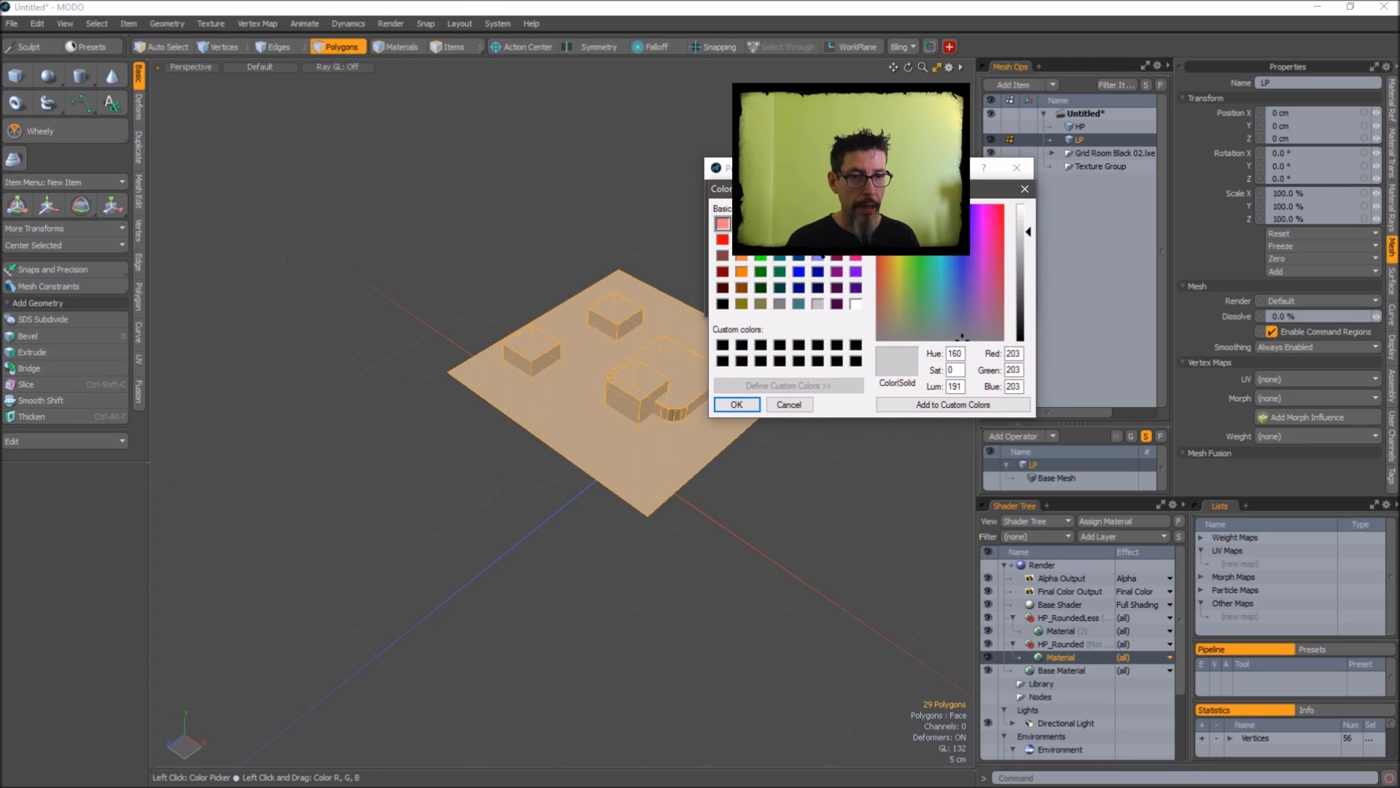
left_click(817, 240)
left_click(729, 401)
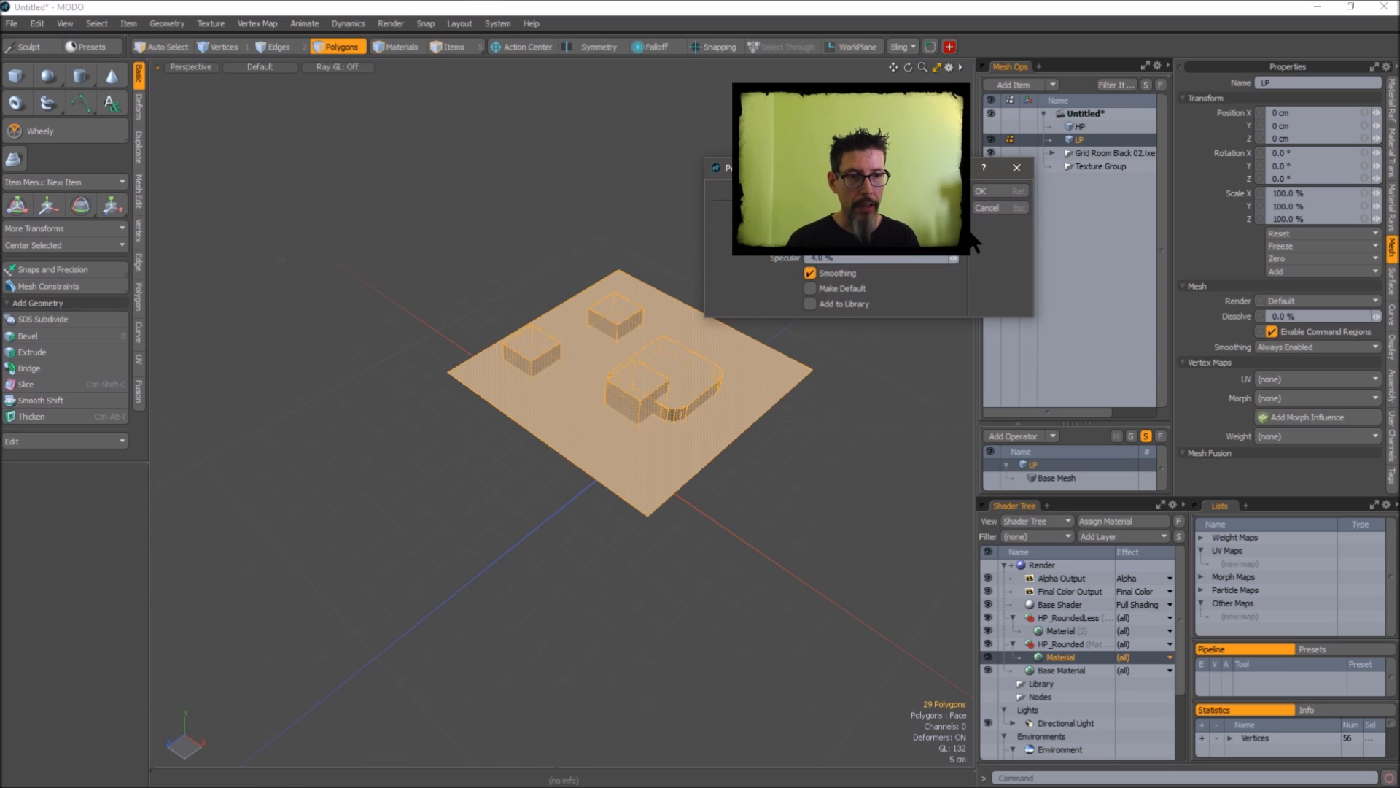
left_click(986, 188)
scroll(678, 317, "up", 5)
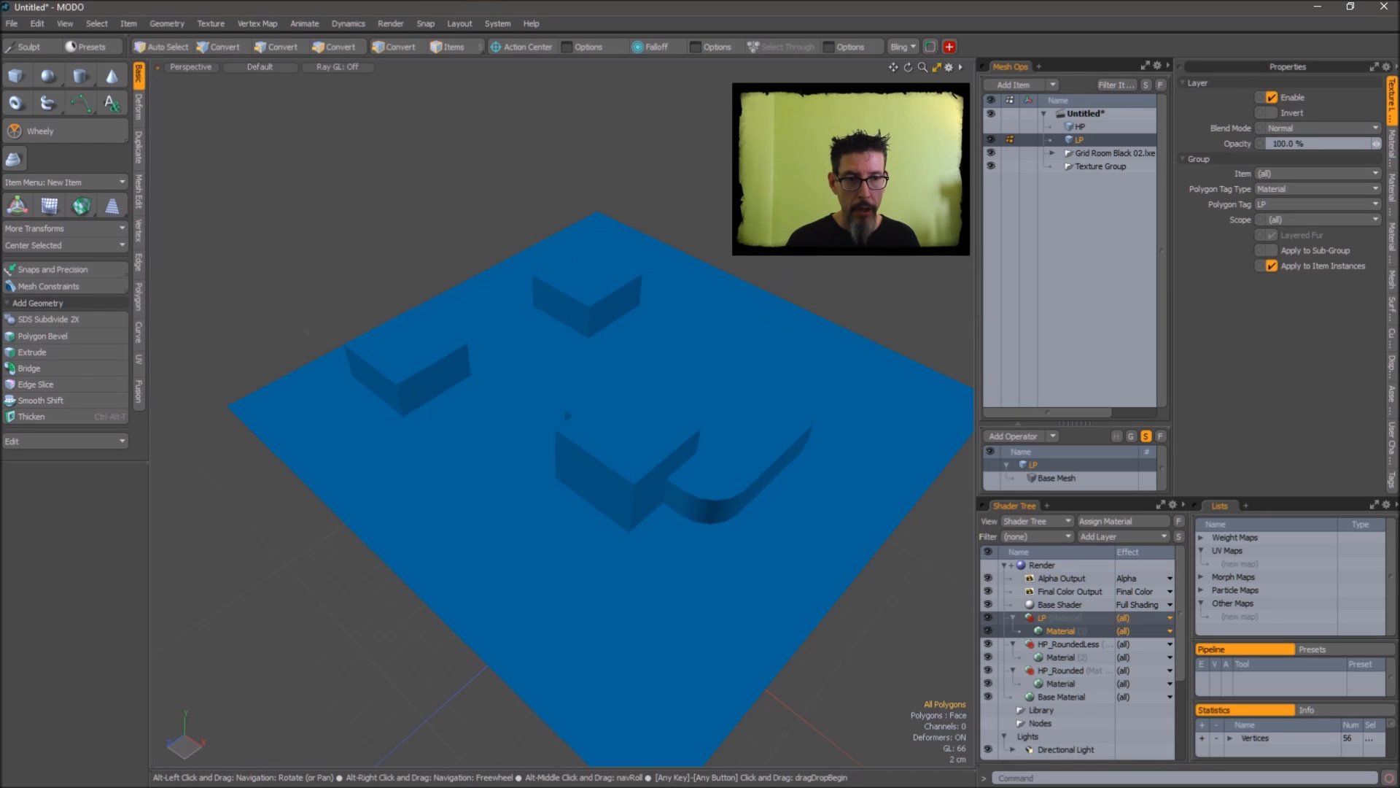
- Compare the HP and LP meshes by switching between them, ending with LP as the active mesh
left_click(1032, 128)
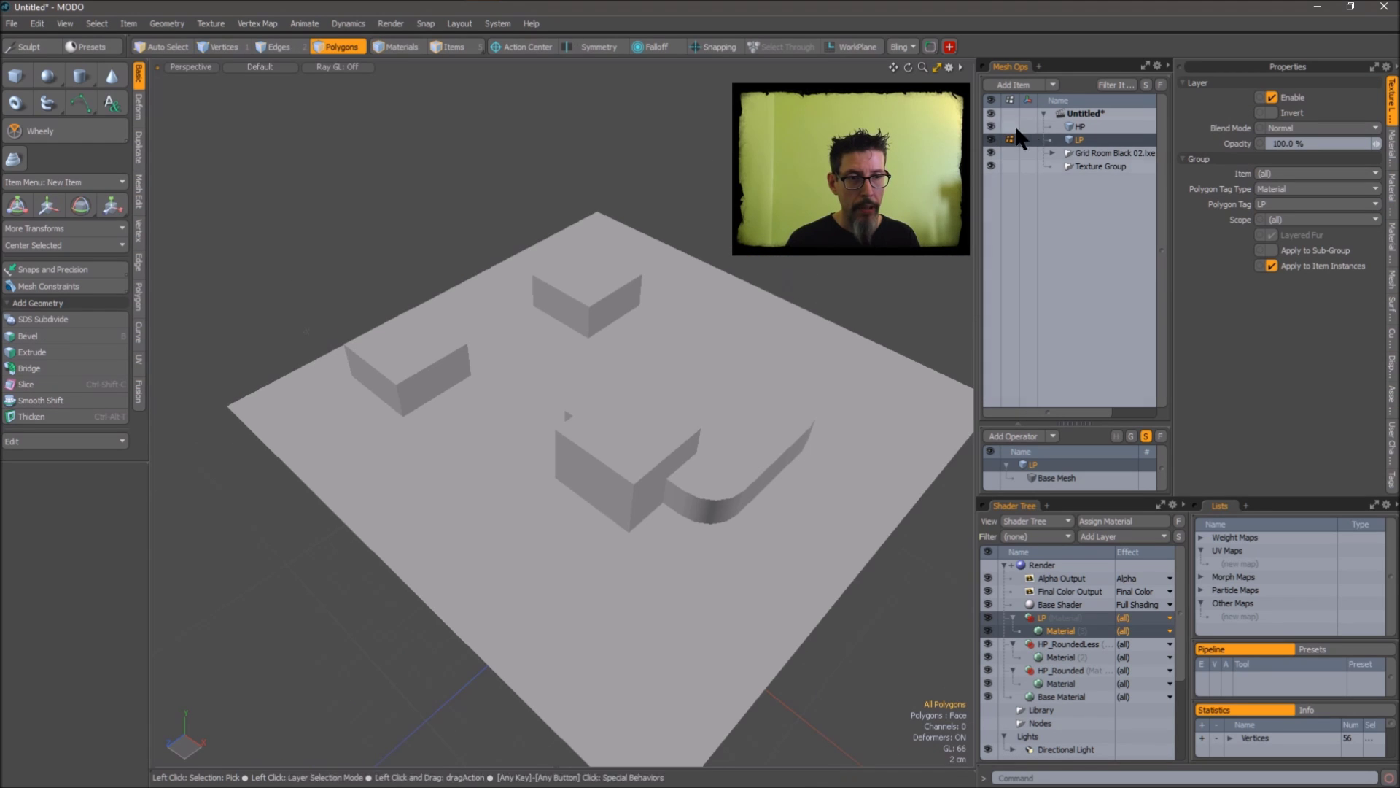
left_click(1079, 138)
left_click(1082, 130)
left_click(1083, 137)
mouse_move(788, 303)
left_mouse_down("alt")
mouse_move(685, 347)
mouse_move(779, 315)
left_mouse_up("alt")
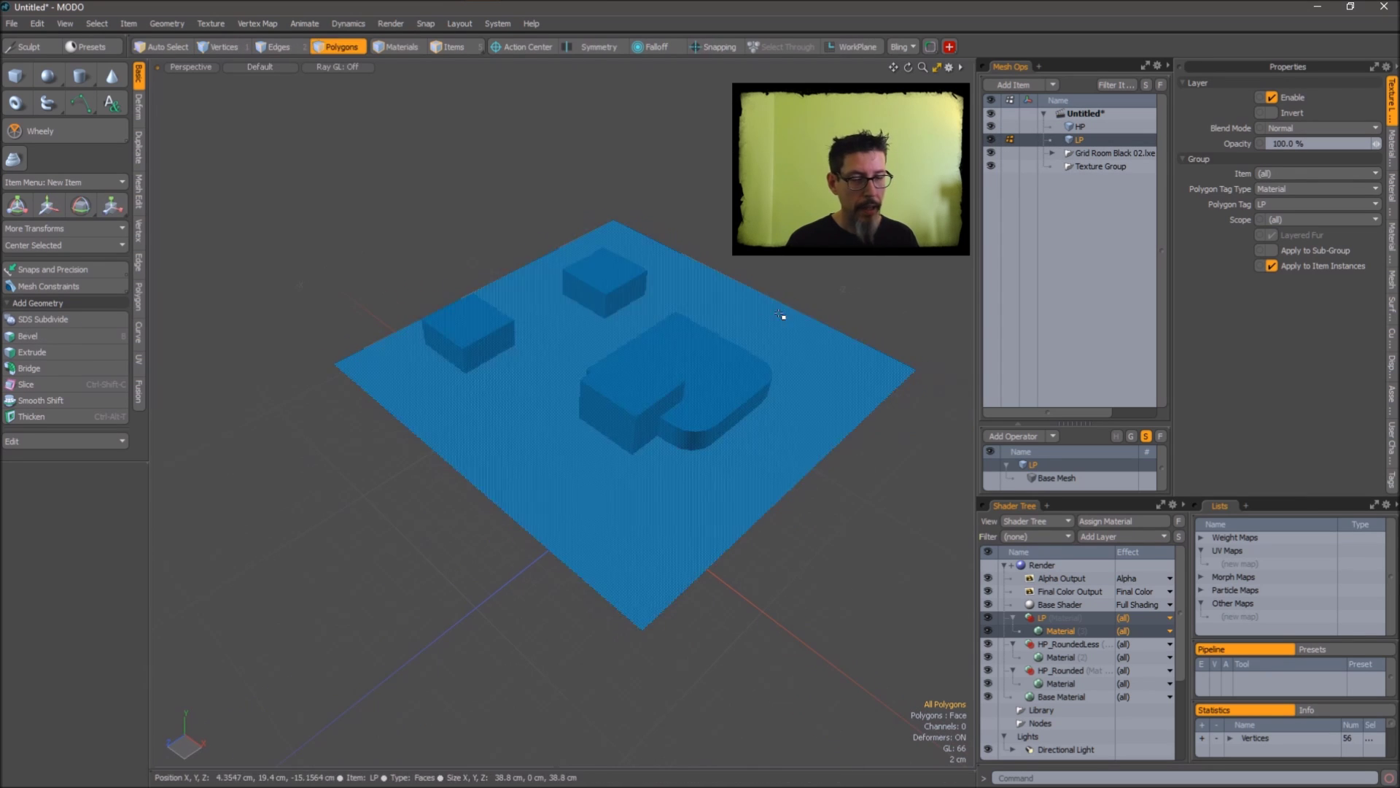
- In a split UV and 3D view, create UVs for the LP mesh's base plane polygon and hide it
key("ctrl+Tab")
left_click_drag(828, 365, 755, 395, "alt")
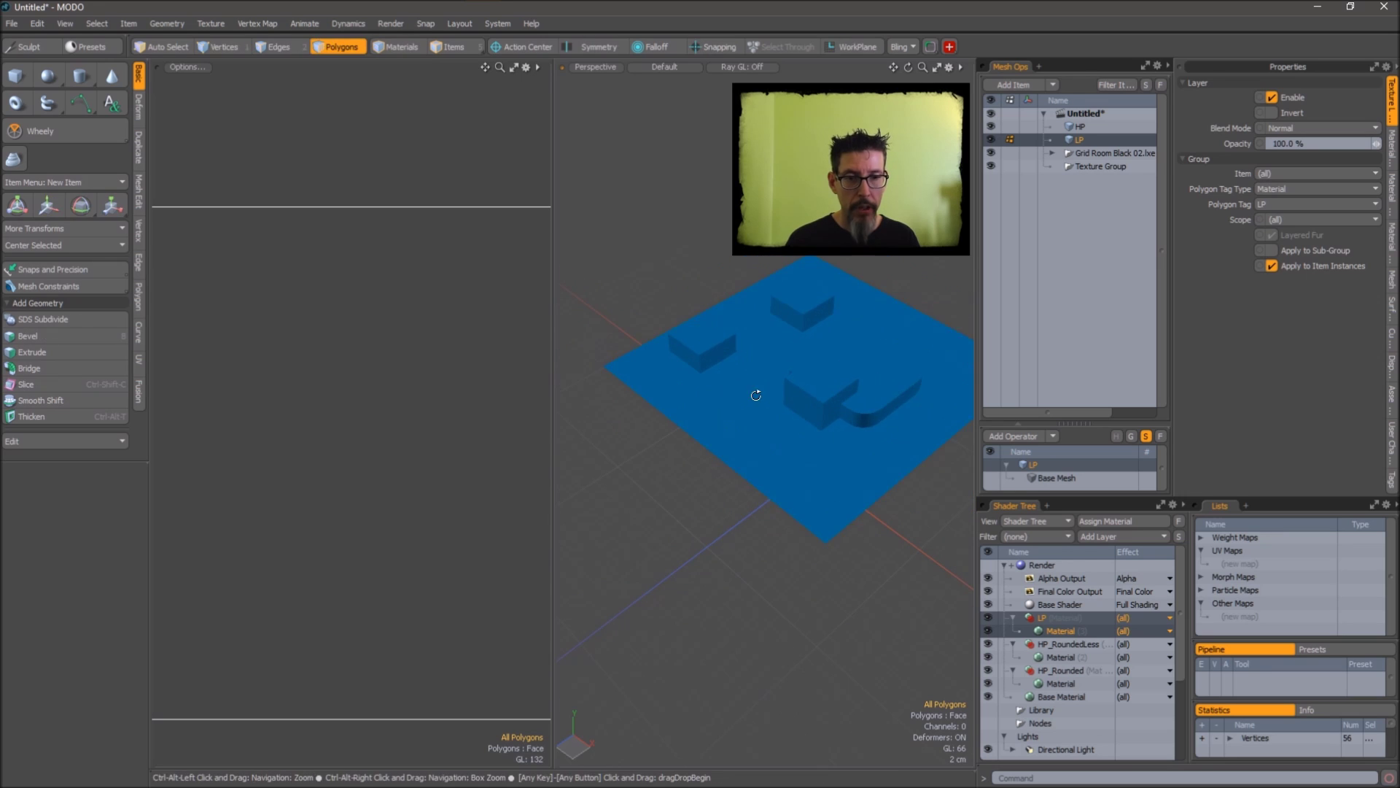
left_click(717, 388)
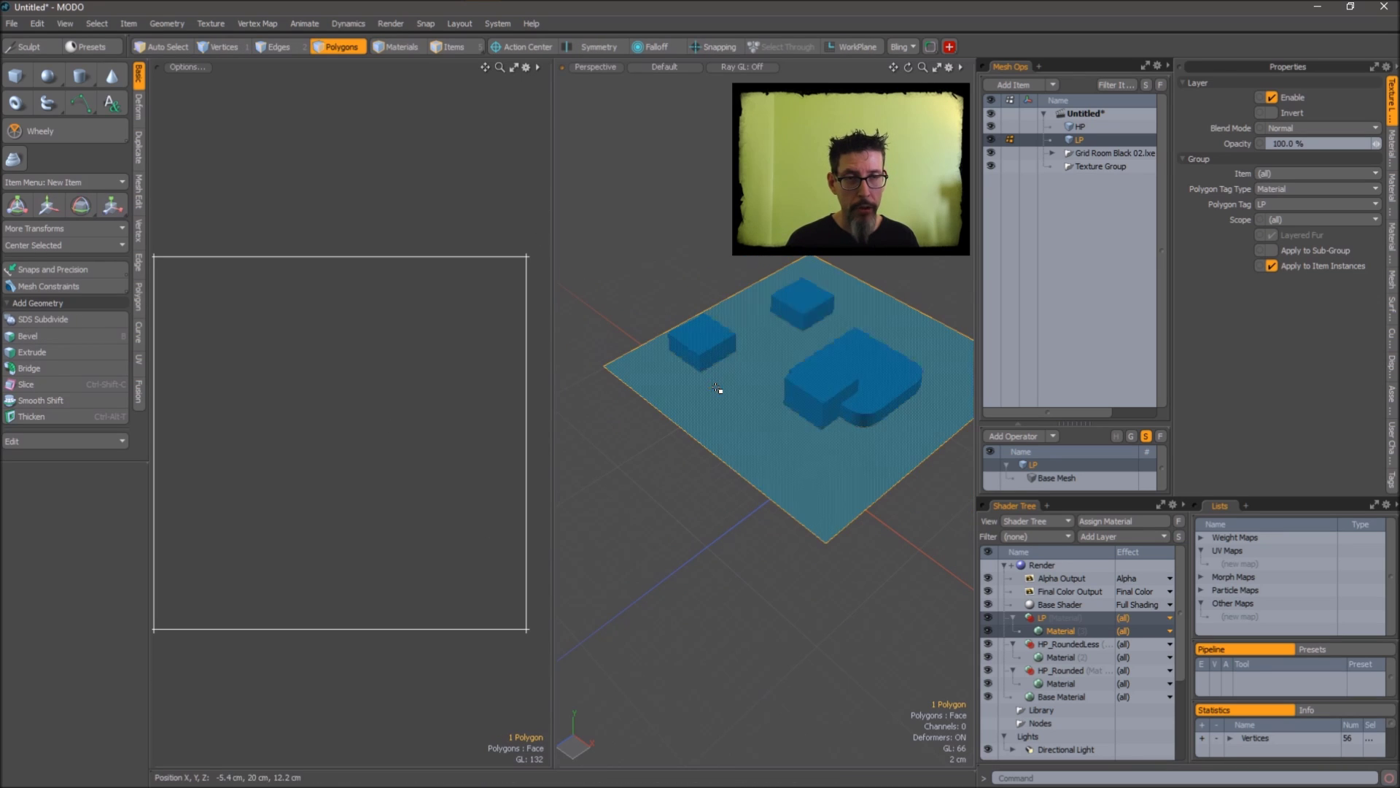
left_click_drag(717, 389, 754, 278, "alt")
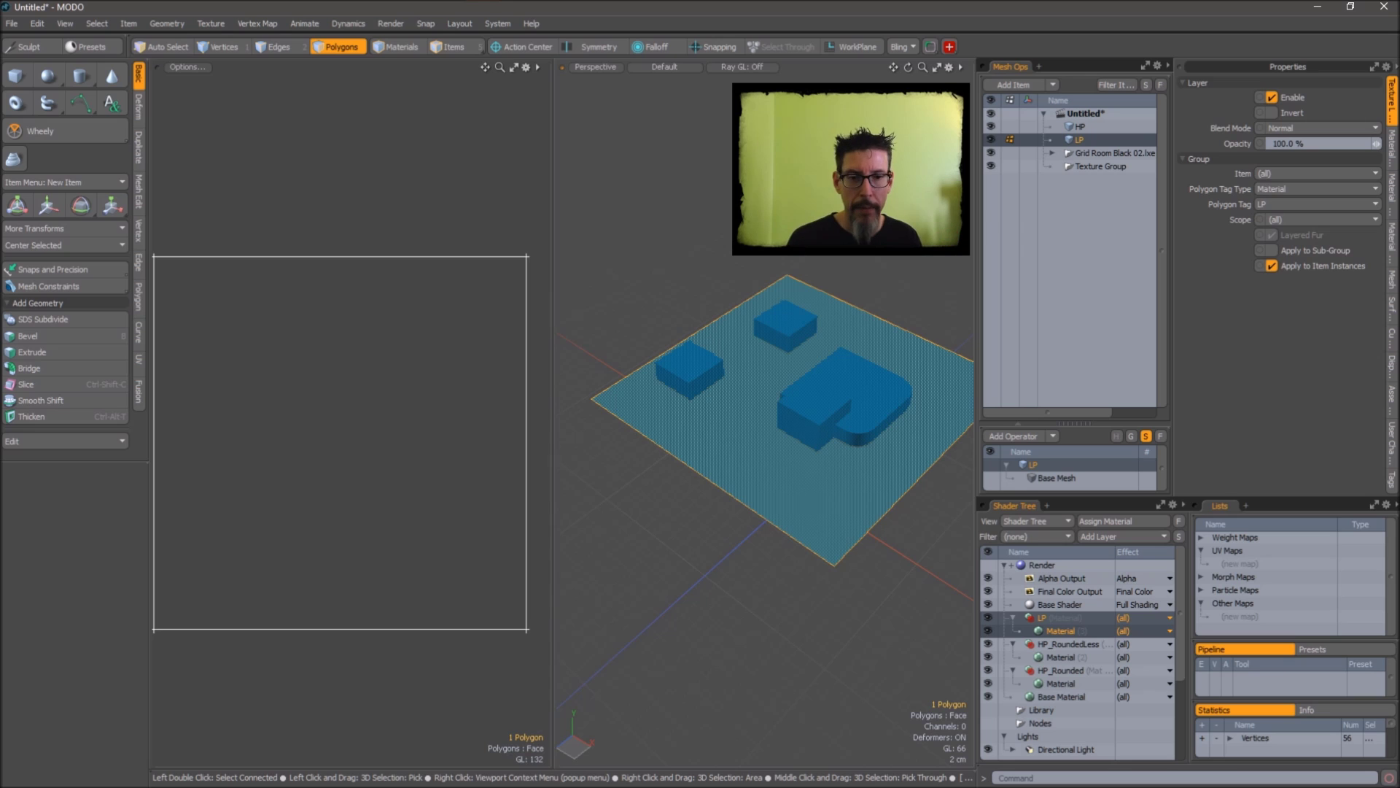
mouse_move(718, 324)
left_mouse_down("alt")
mouse_move(703, 306)
mouse_move(712, 328)
left_mouse_up("alt")
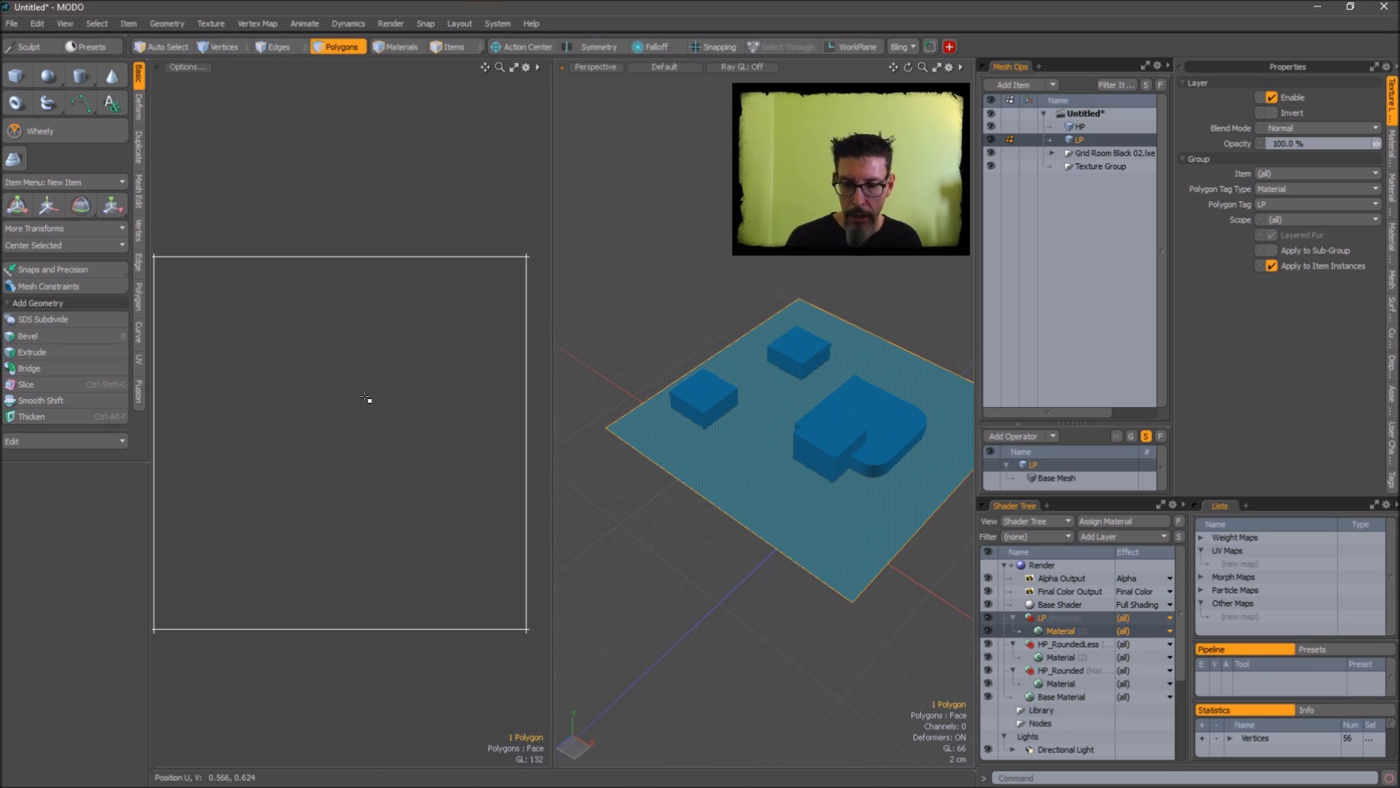
key("Delete")
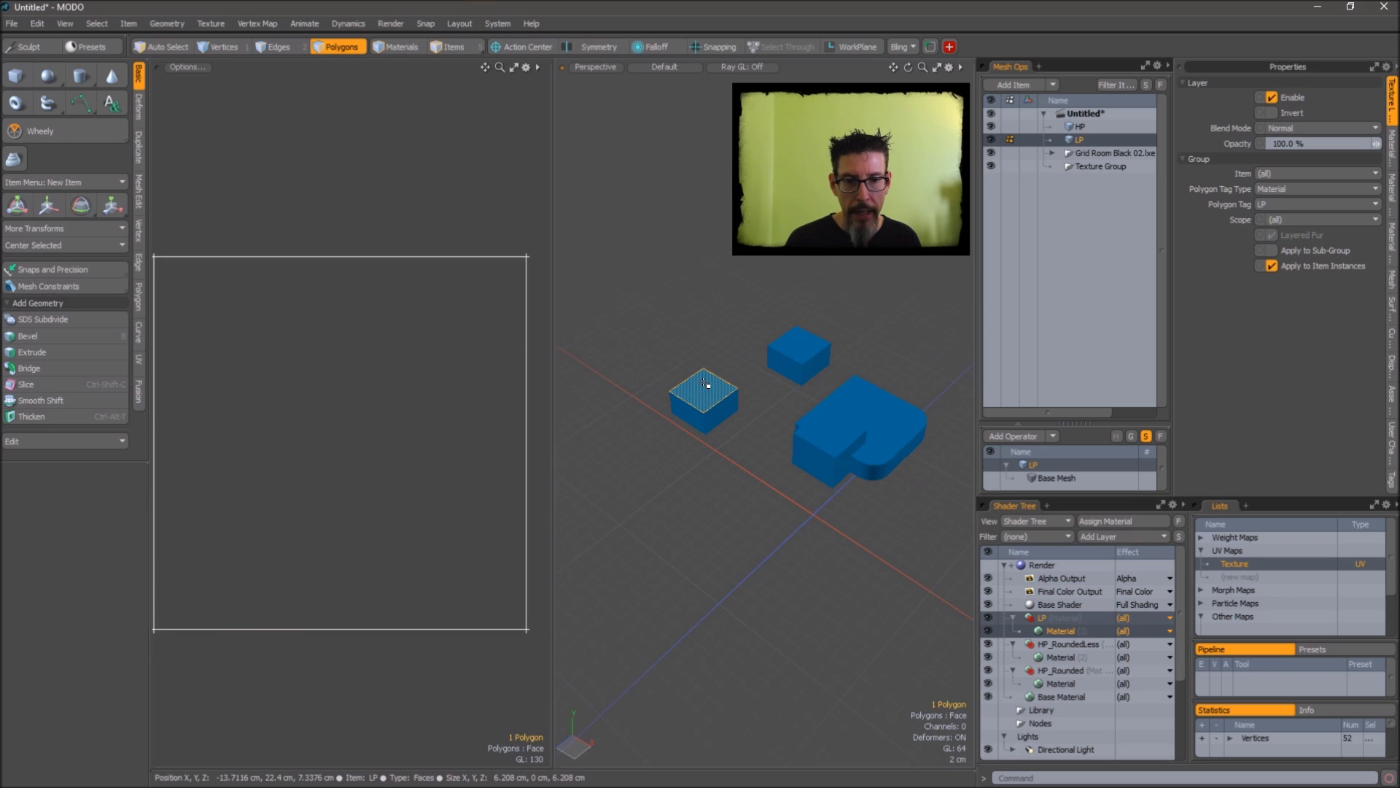
- Unwrap all faces of the three square blocks with the Atlas UV tool and hide the blocks
double_click(711, 390)
double_click(791, 355, "shift")
double_click(828, 441, "shift")
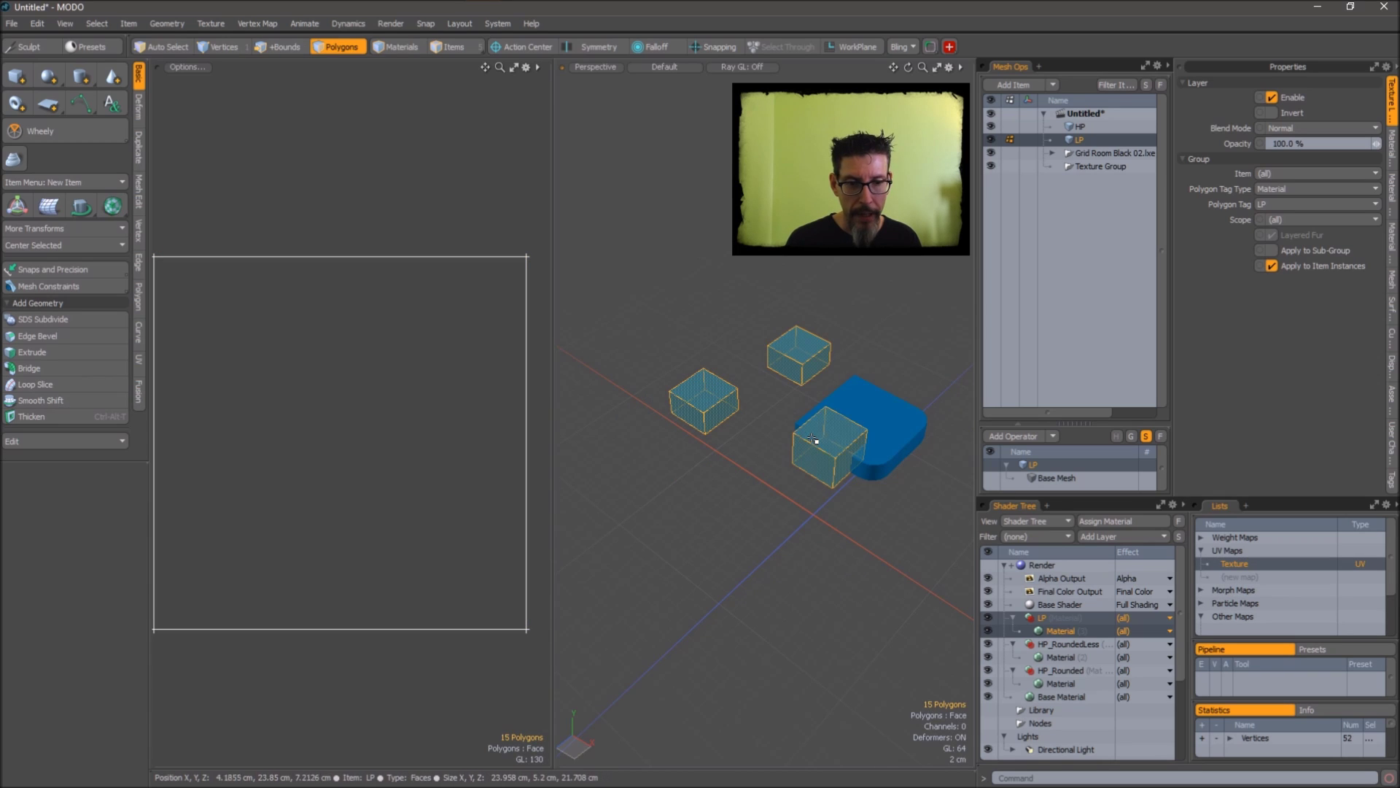
key("ctrl+grave")
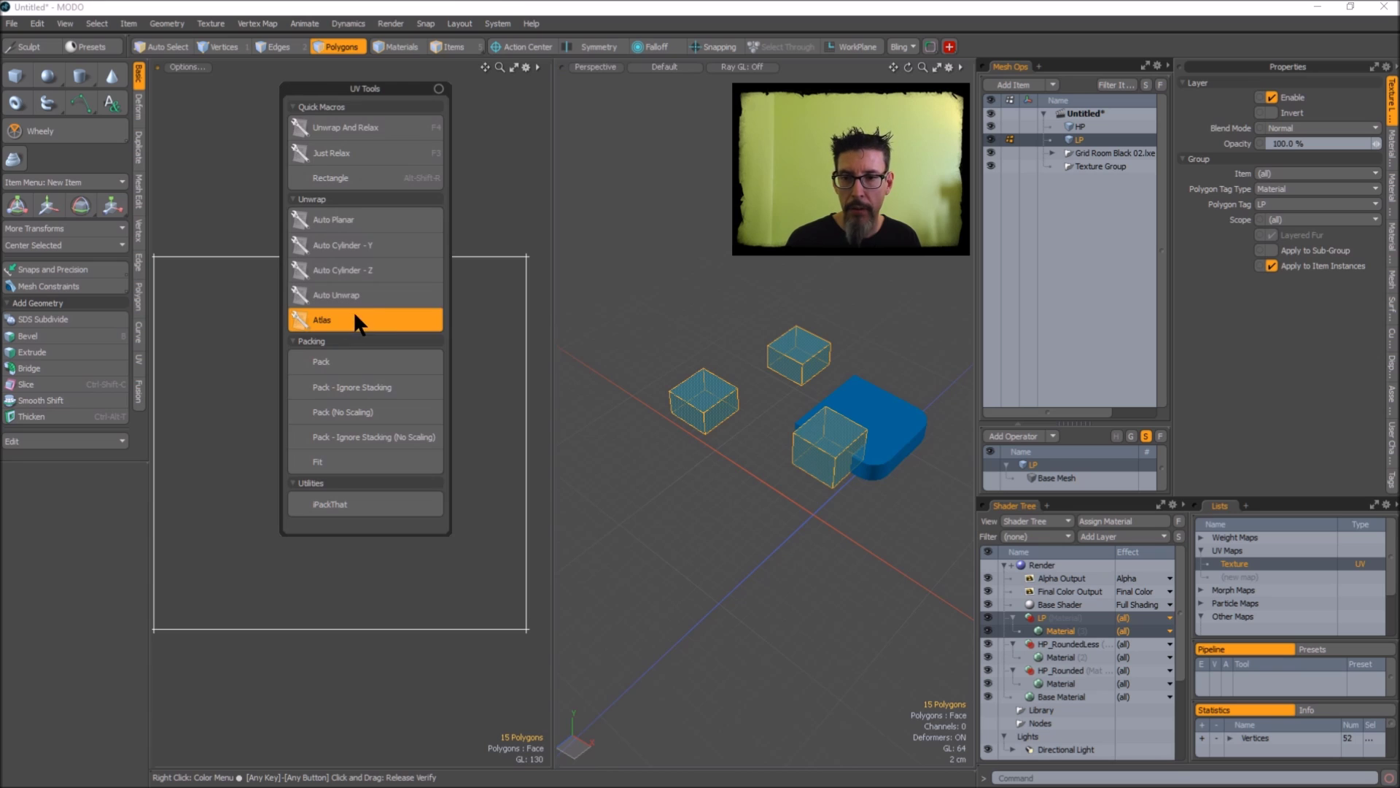
mouse_move(487, 320)
left_mouse_down("alt")
mouse_move(487, 299)
mouse_move(503, 319)
left_mouse_up("alt")
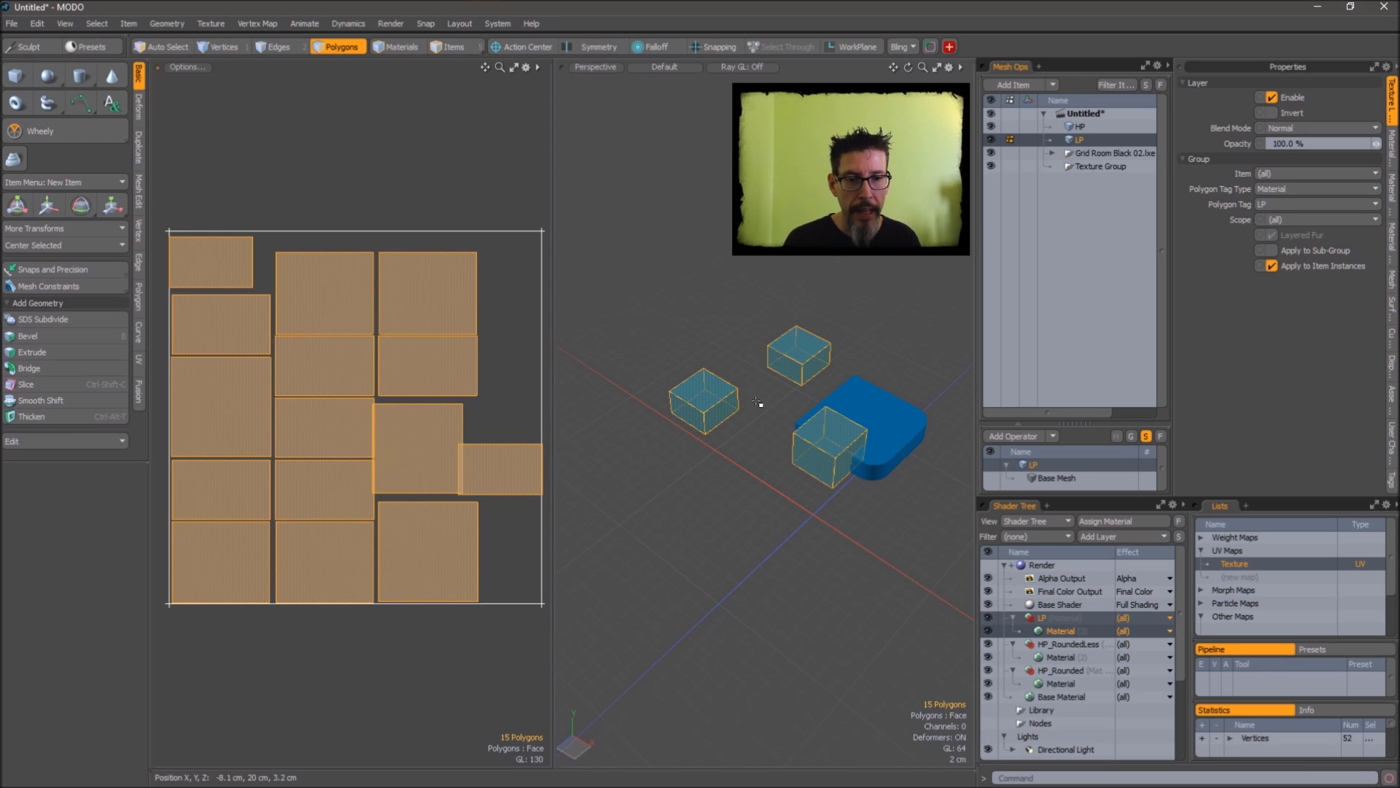
scroll(758, 402, "up", 5)
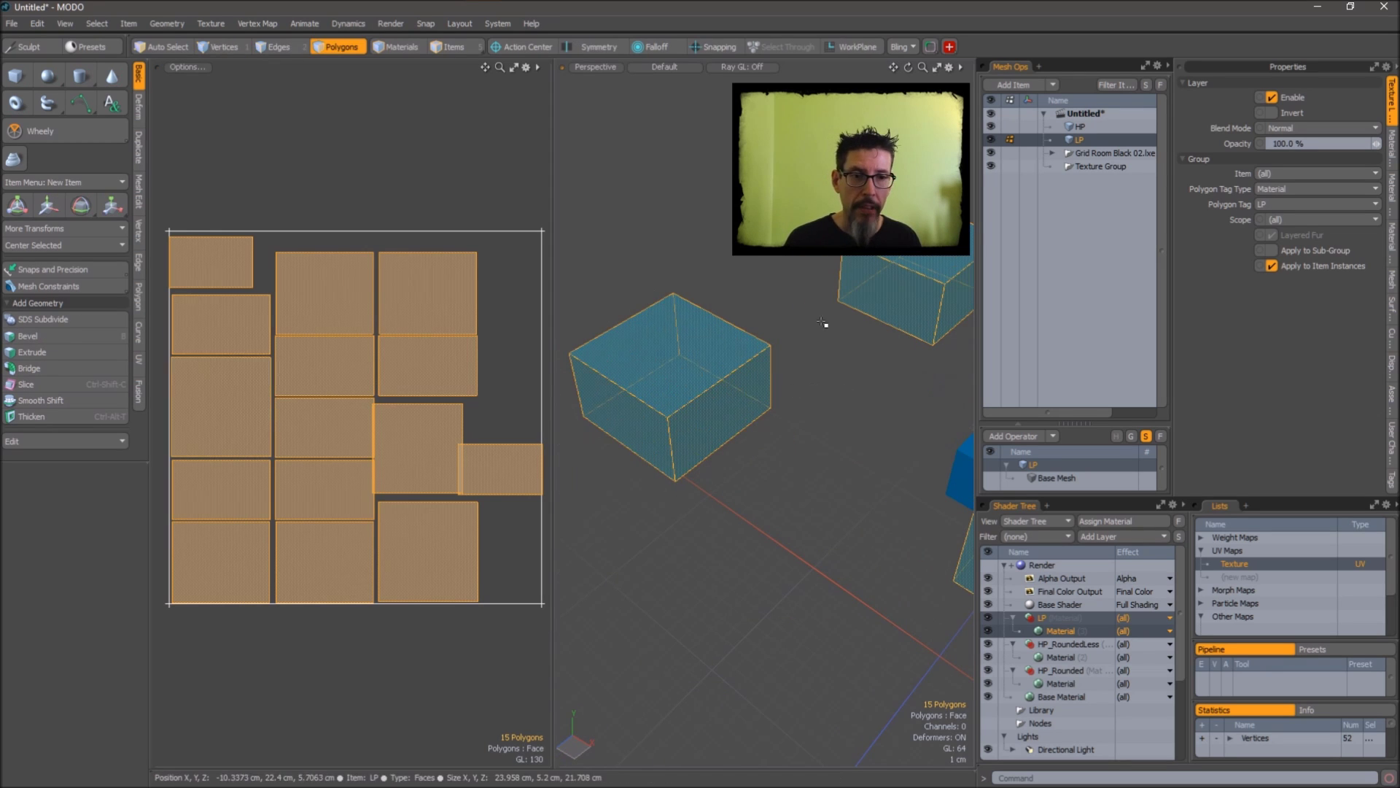
scroll(838, 415, "down", 5)
mouse_move(802, 402)
left_mouse_down("alt")
mouse_move(782, 398)
mouse_move(798, 391)
left_mouse_up("alt")
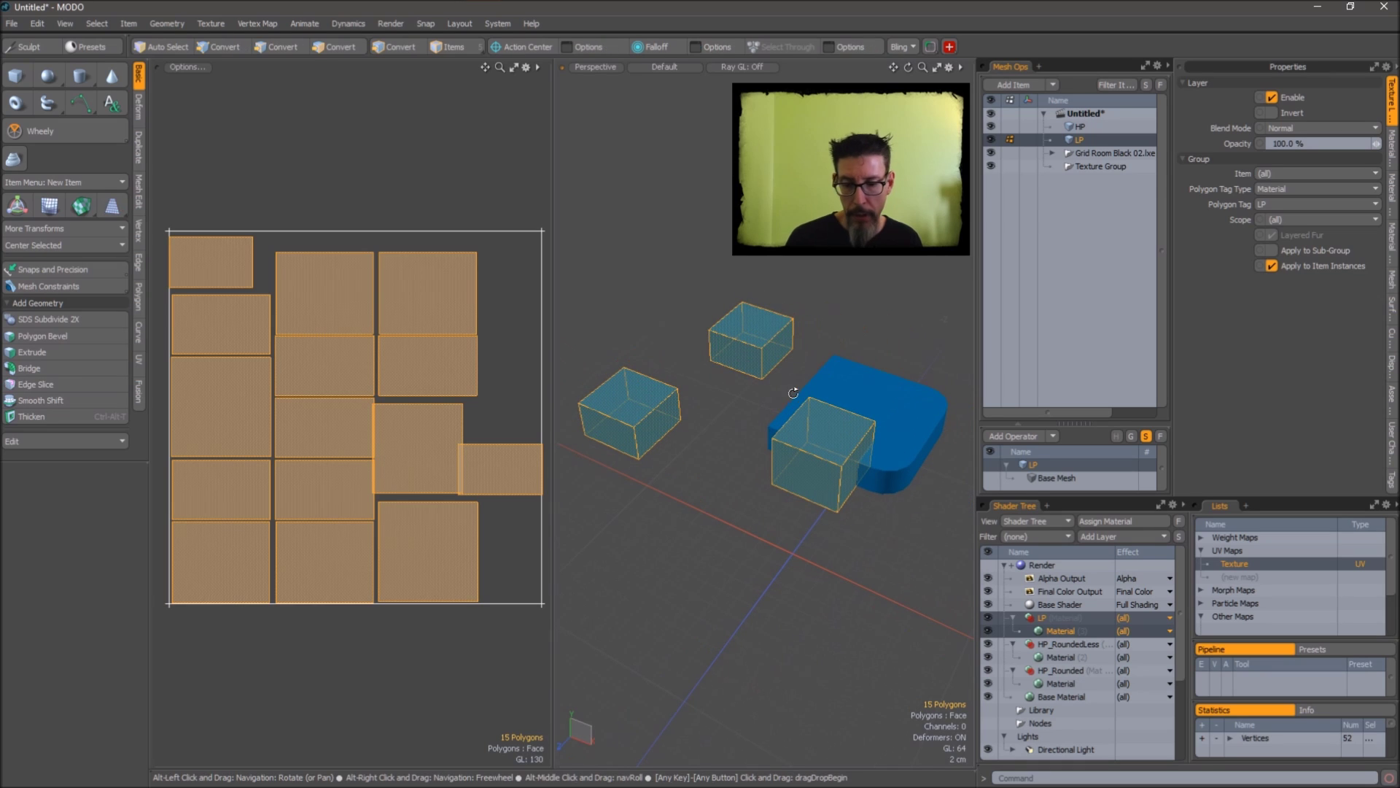
key("ctrl+z")
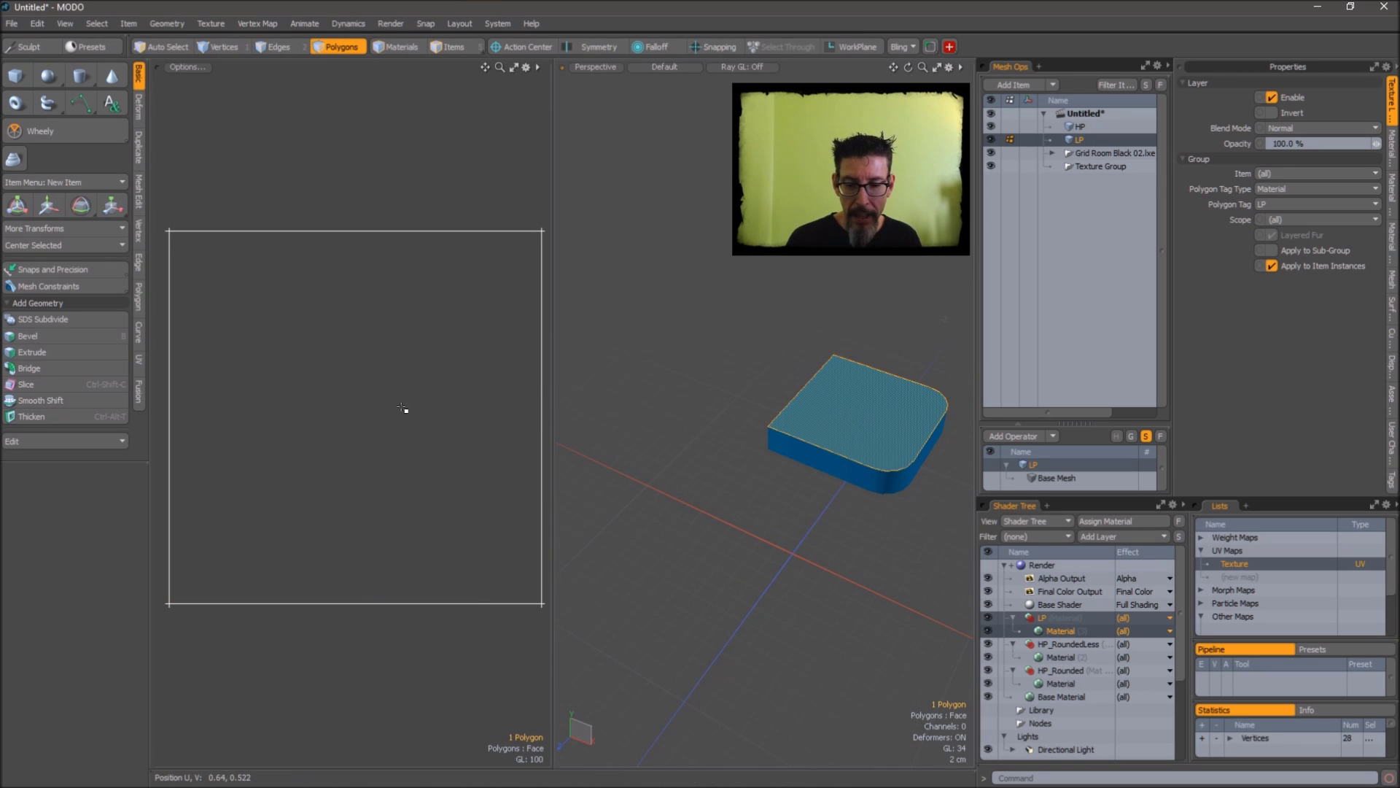
- Unwrap the rounded block's top face and one of its flat side faces separately, hiding each face once mapped
key("Delete")
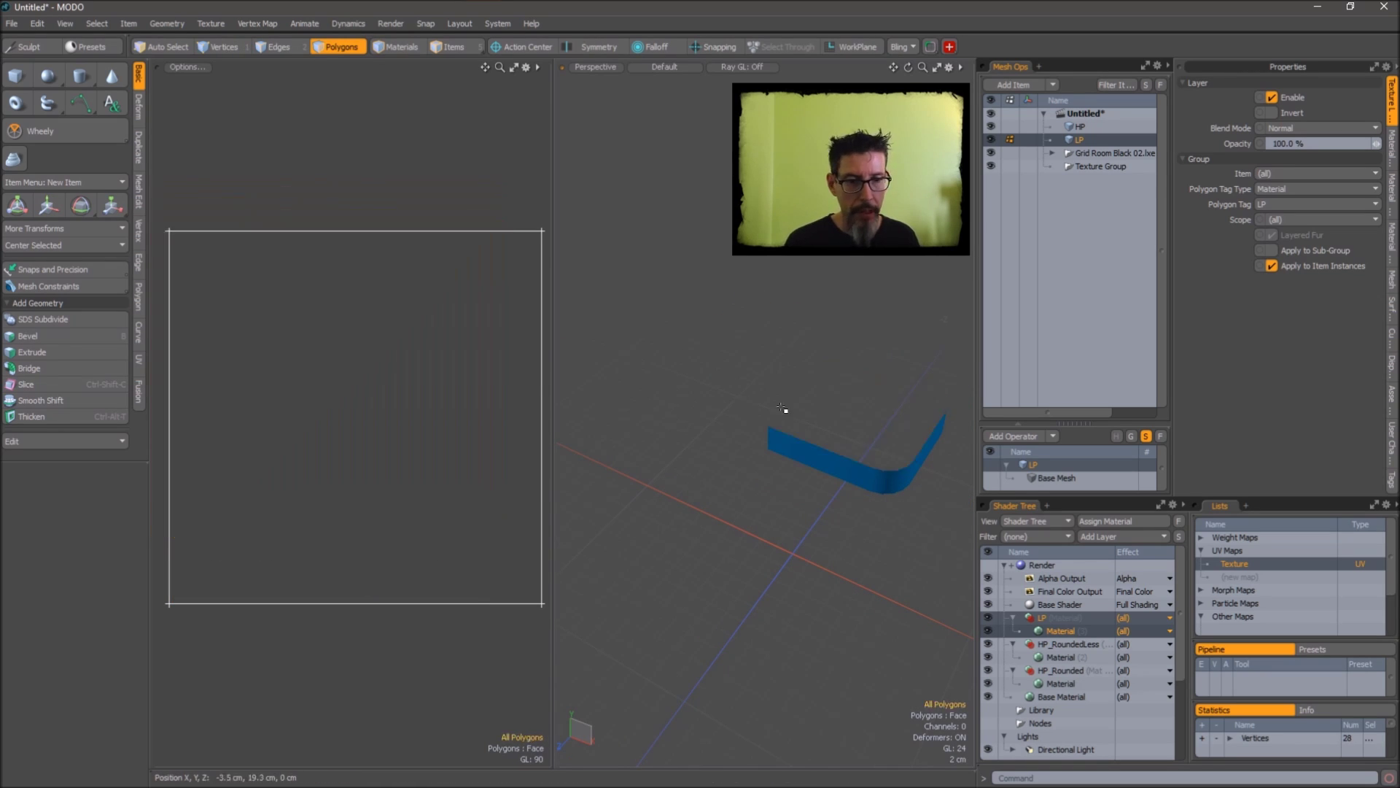
left_click_drag(754, 329, 634, 416, "alt")
left_click_drag(766, 447, 603, 462, "alt")
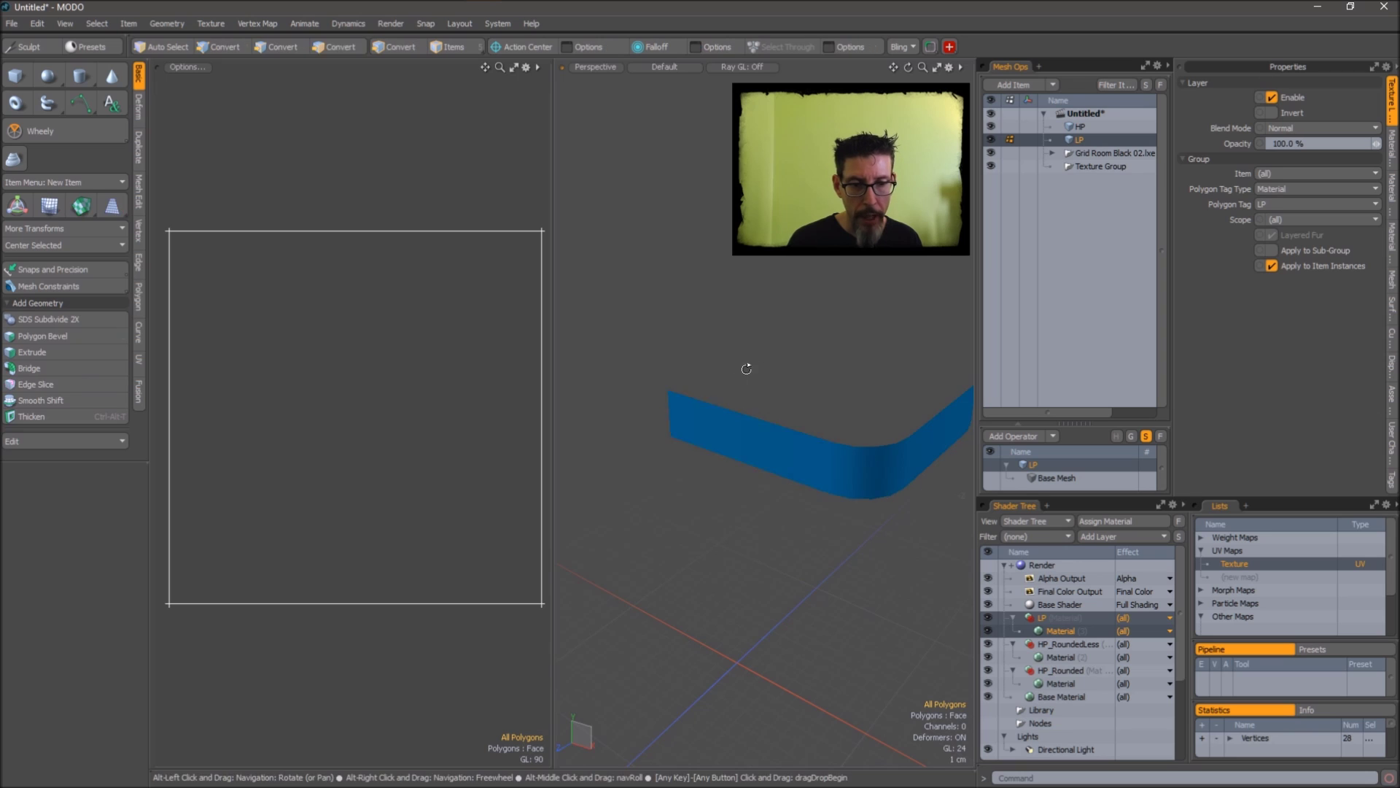
left_click_drag(741, 372, 717, 439, "alt")
left_click(718, 439)
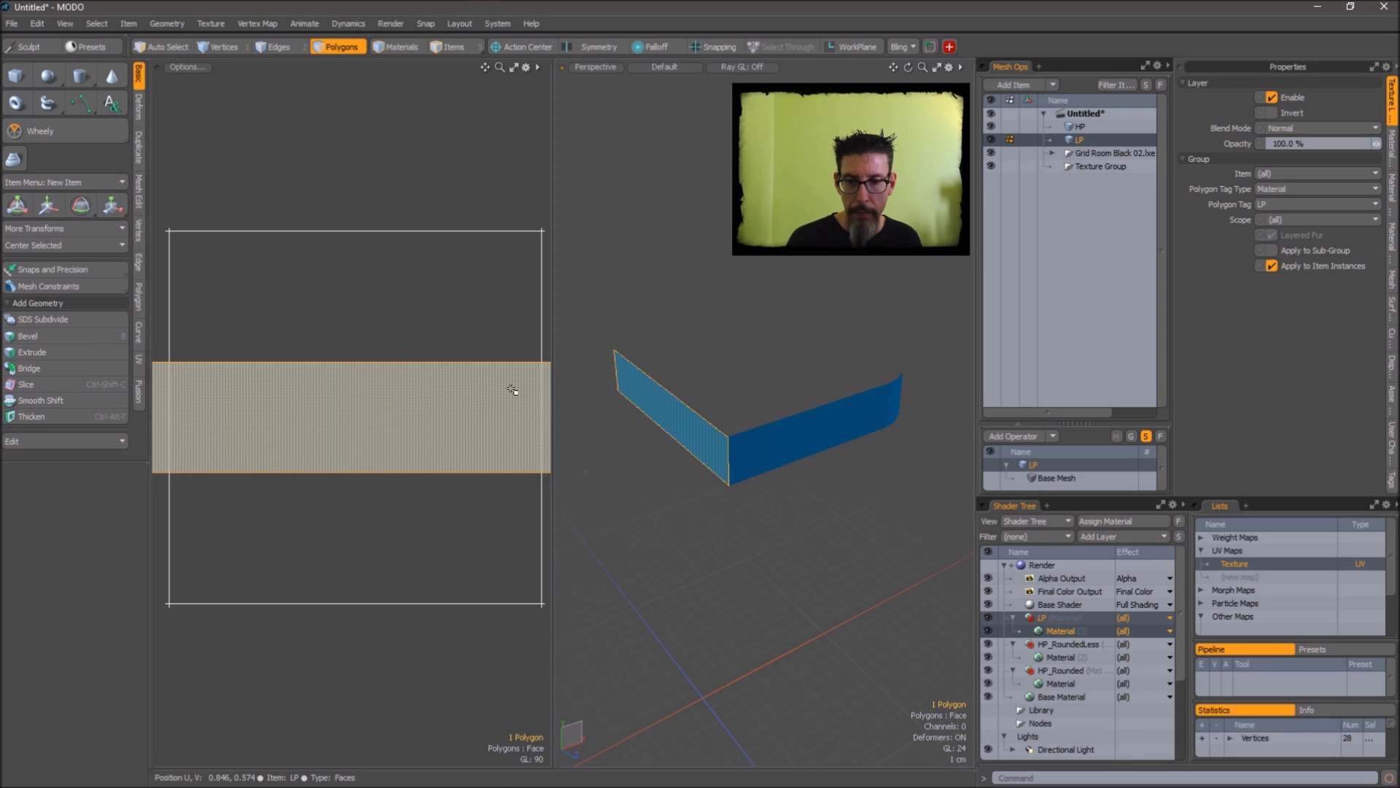
key("Delete")
- Turn on the wireframe overlay in the 3D view to reveal the edges of the rounded side strip
key("shift+a")
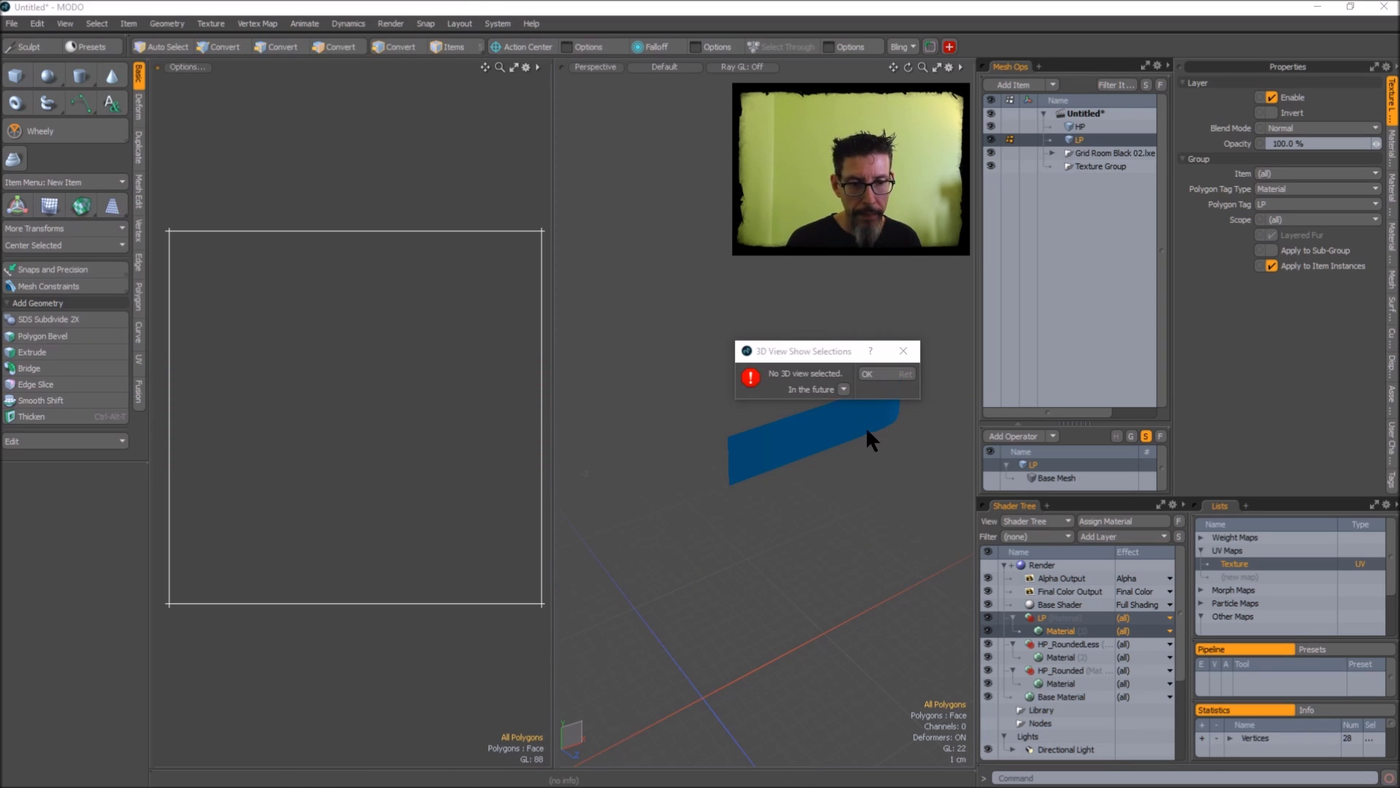
left_click(878, 373)
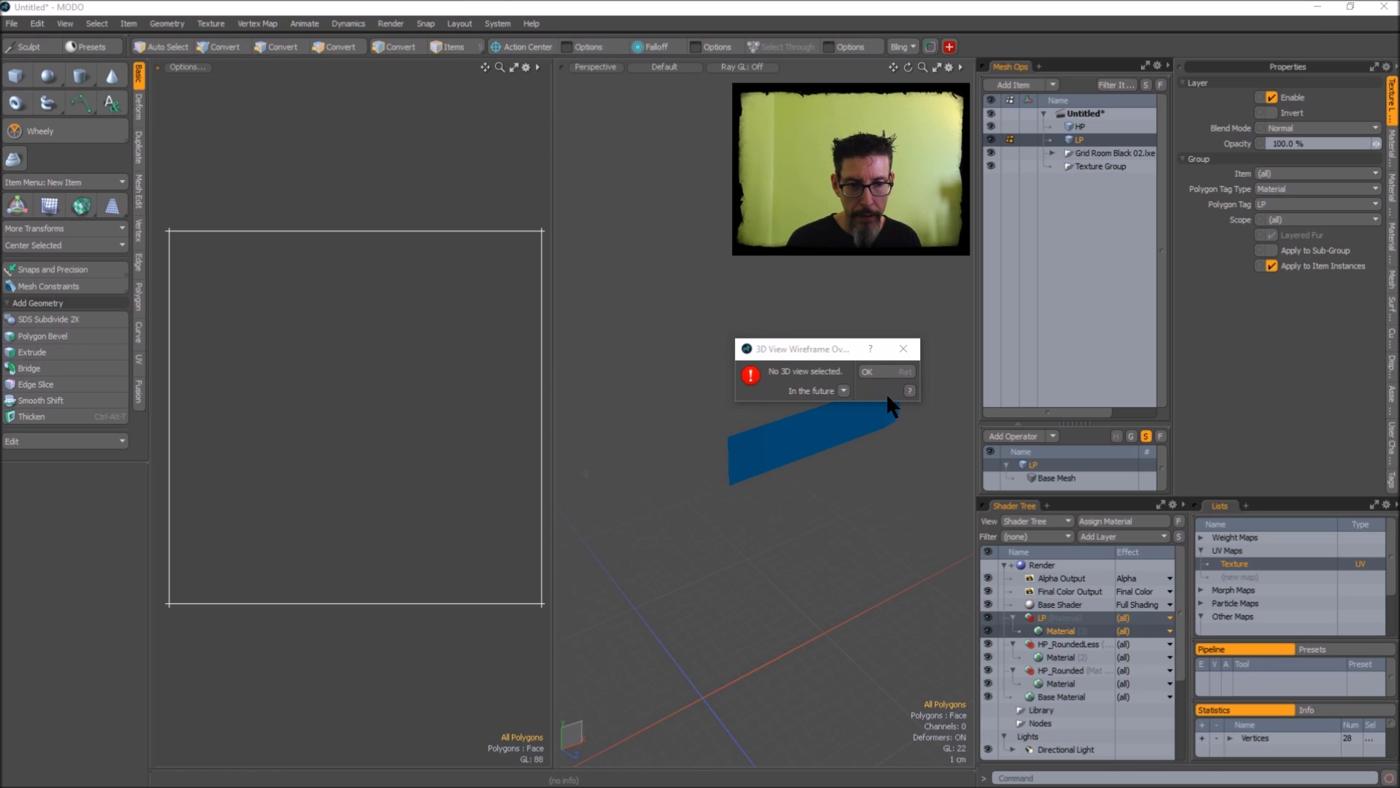
left_click_drag(881, 370, 812, 406, "alt")
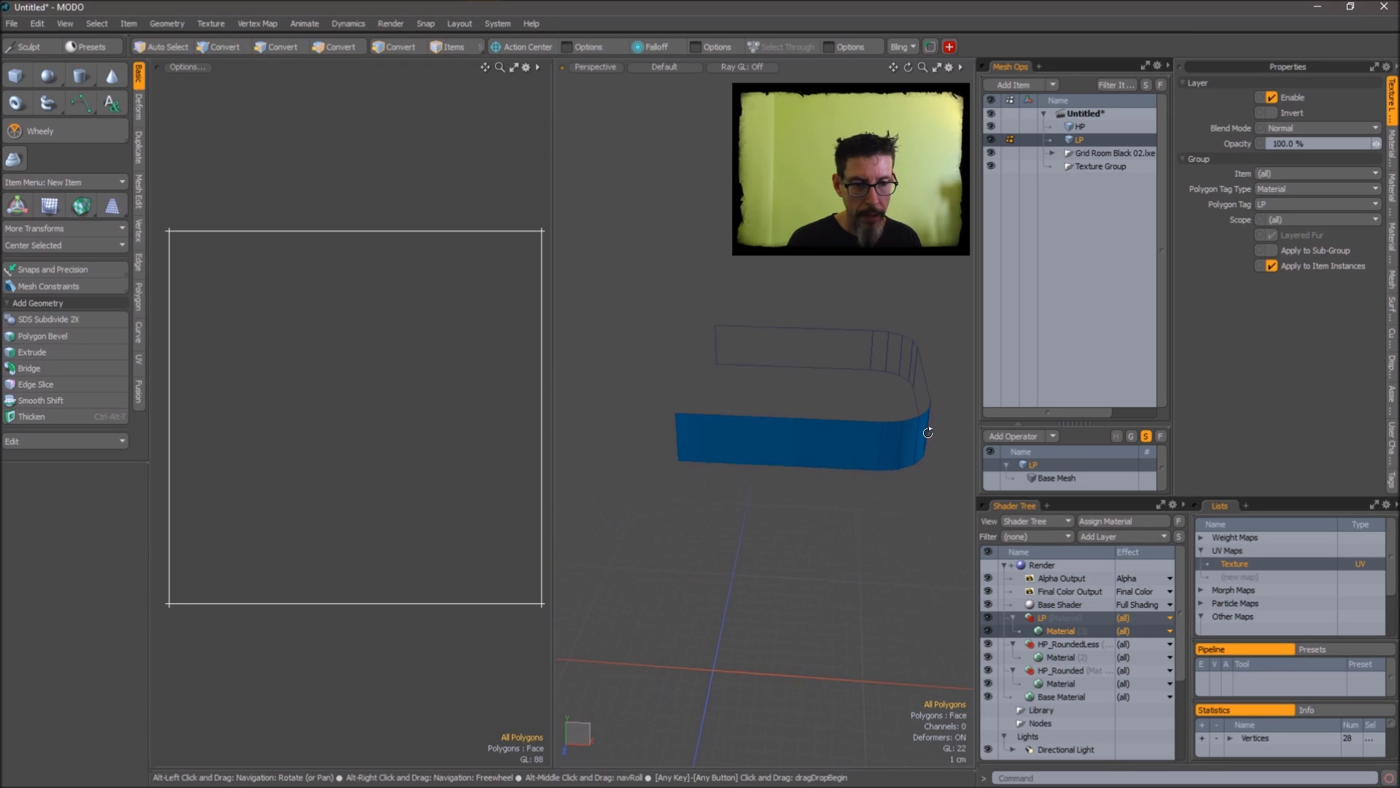
- Unwrap the rounded block's remaining connected side strip and unhide all polygons of the LP mesh
left_click(865, 453)
double_click(865, 452)
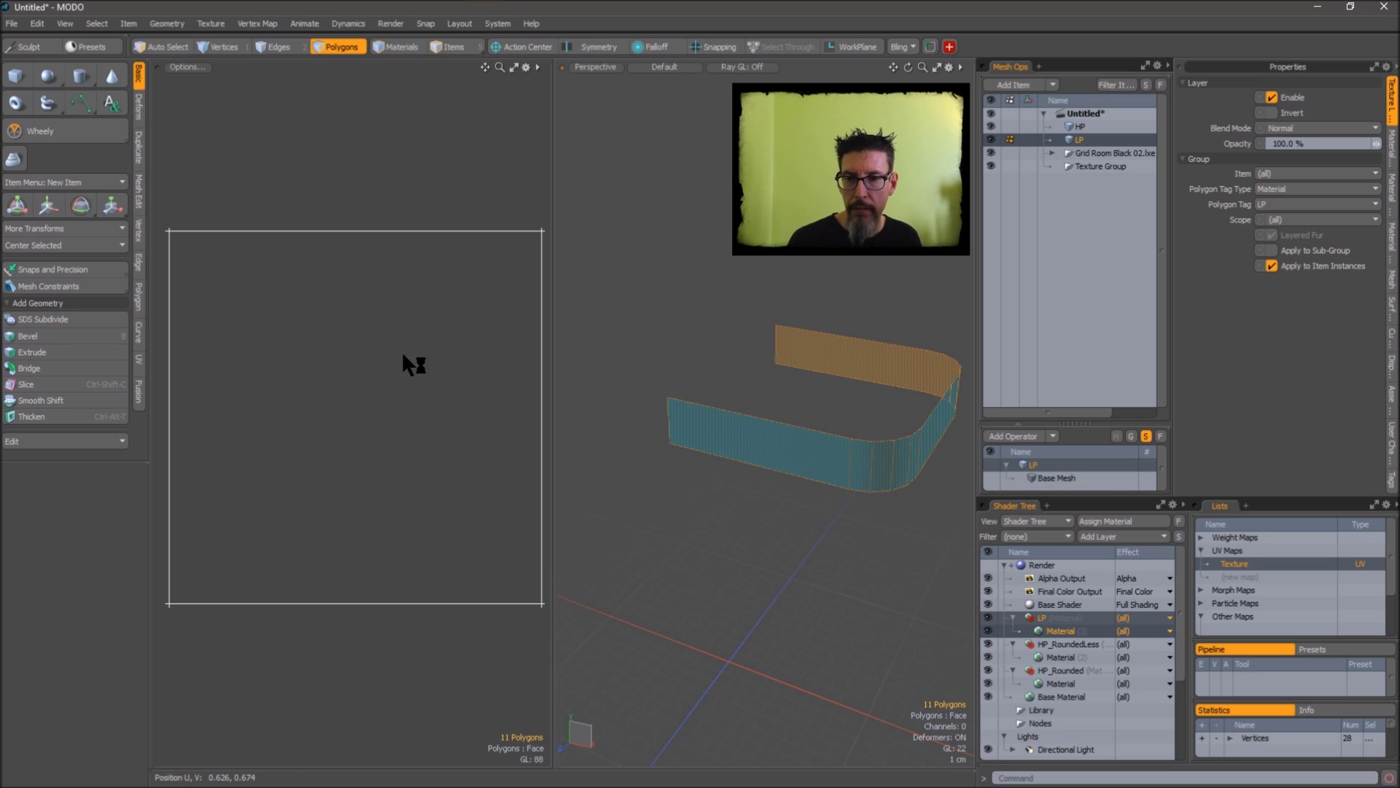
key("u")
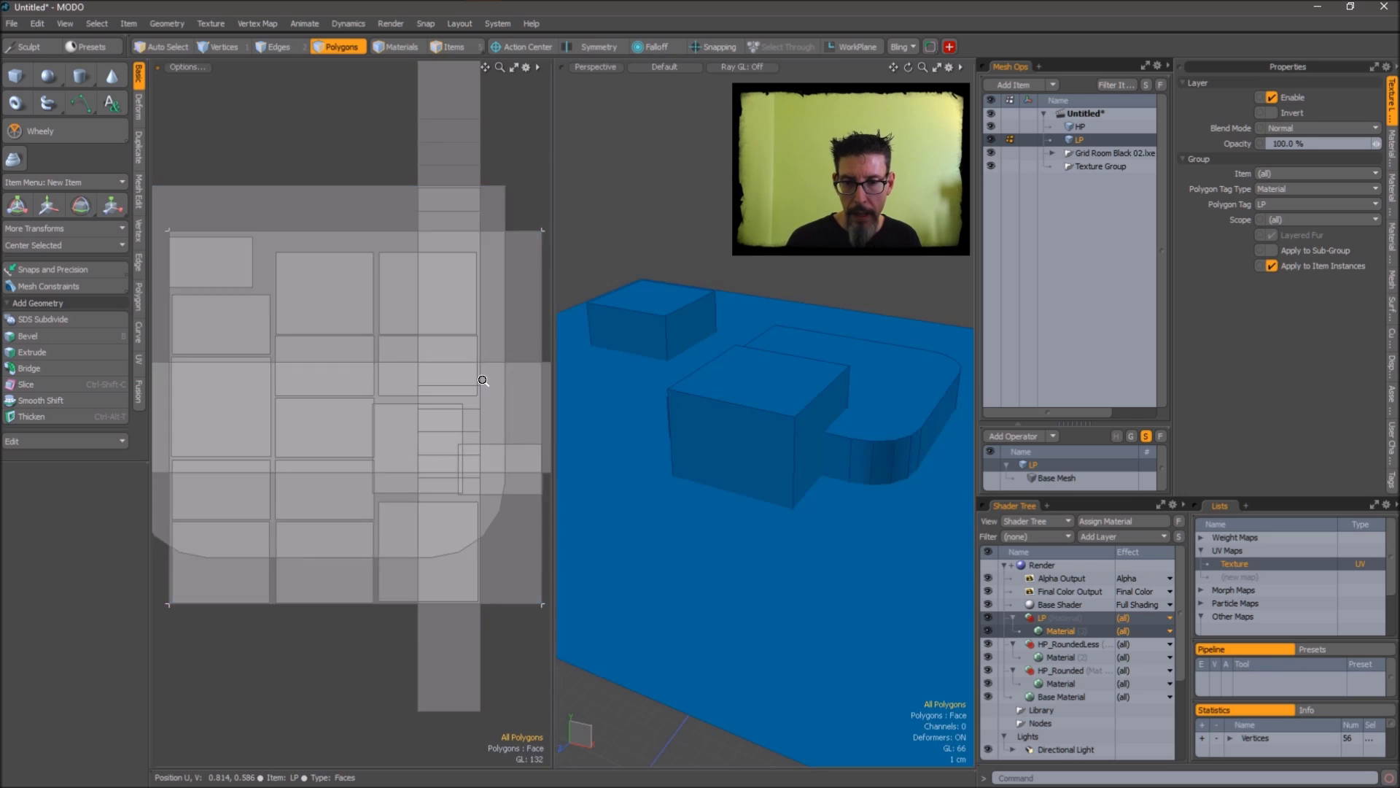
- Pack all UV islands of the LP mesh inside the UV square
scroll(401, 351, "down", 3)
left_click(441, 448)
middle_click_drag(325, 369, 335, 423)
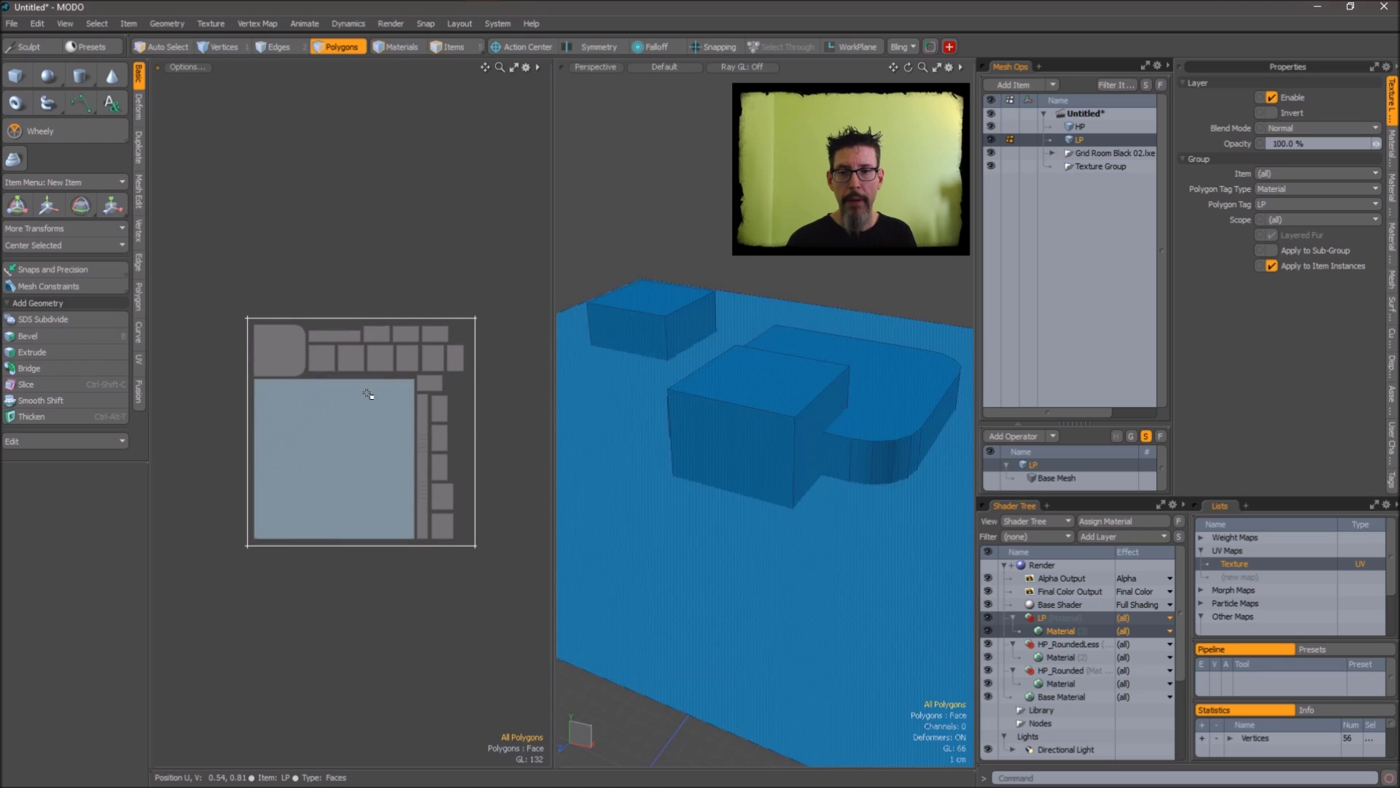
- Examine the LP mesh from several angles and check which UV island belongs to the rounded block's top face
left_click_drag(800, 335, 850, 316, "alt")
left_click(836, 330)
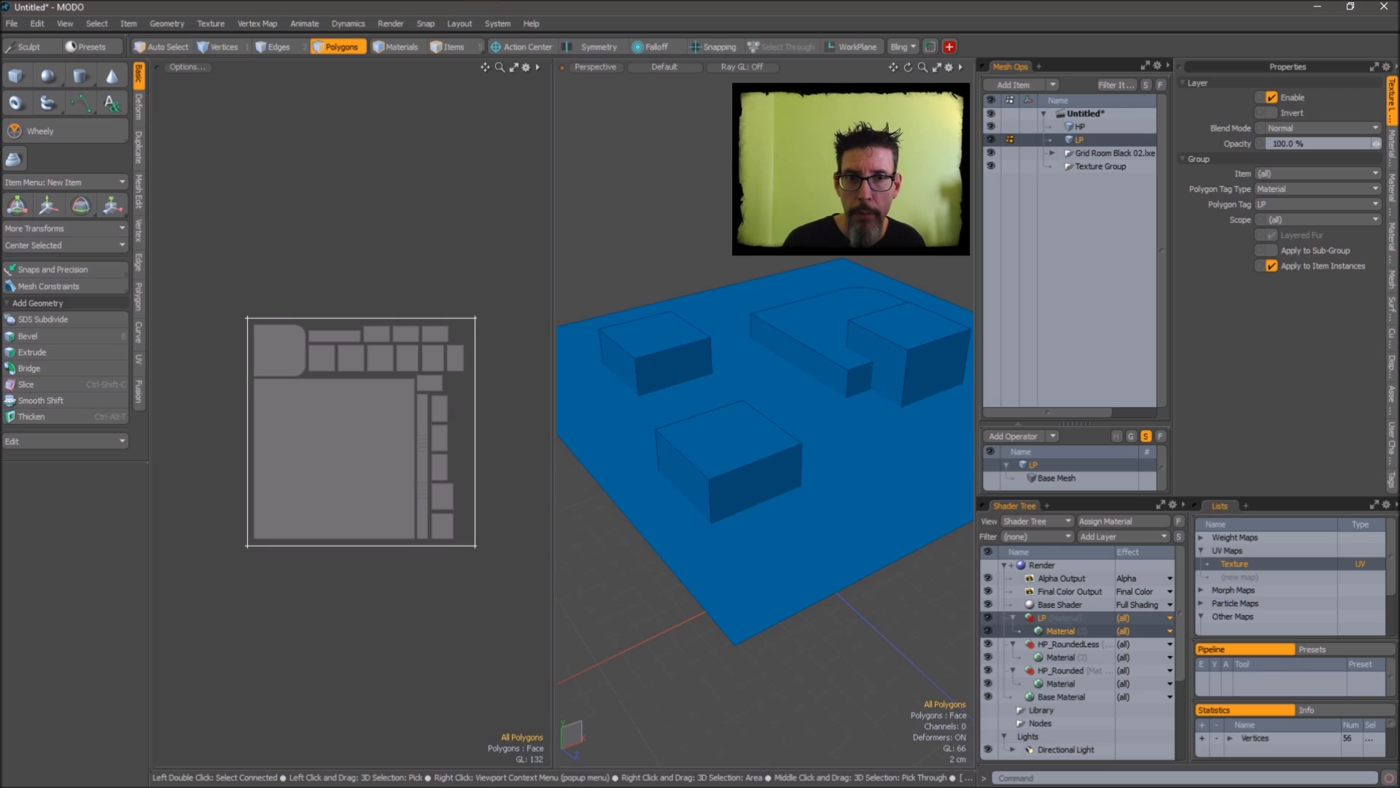
left_click_drag(806, 275, 942, 436, "alt")
left_click(942, 436)
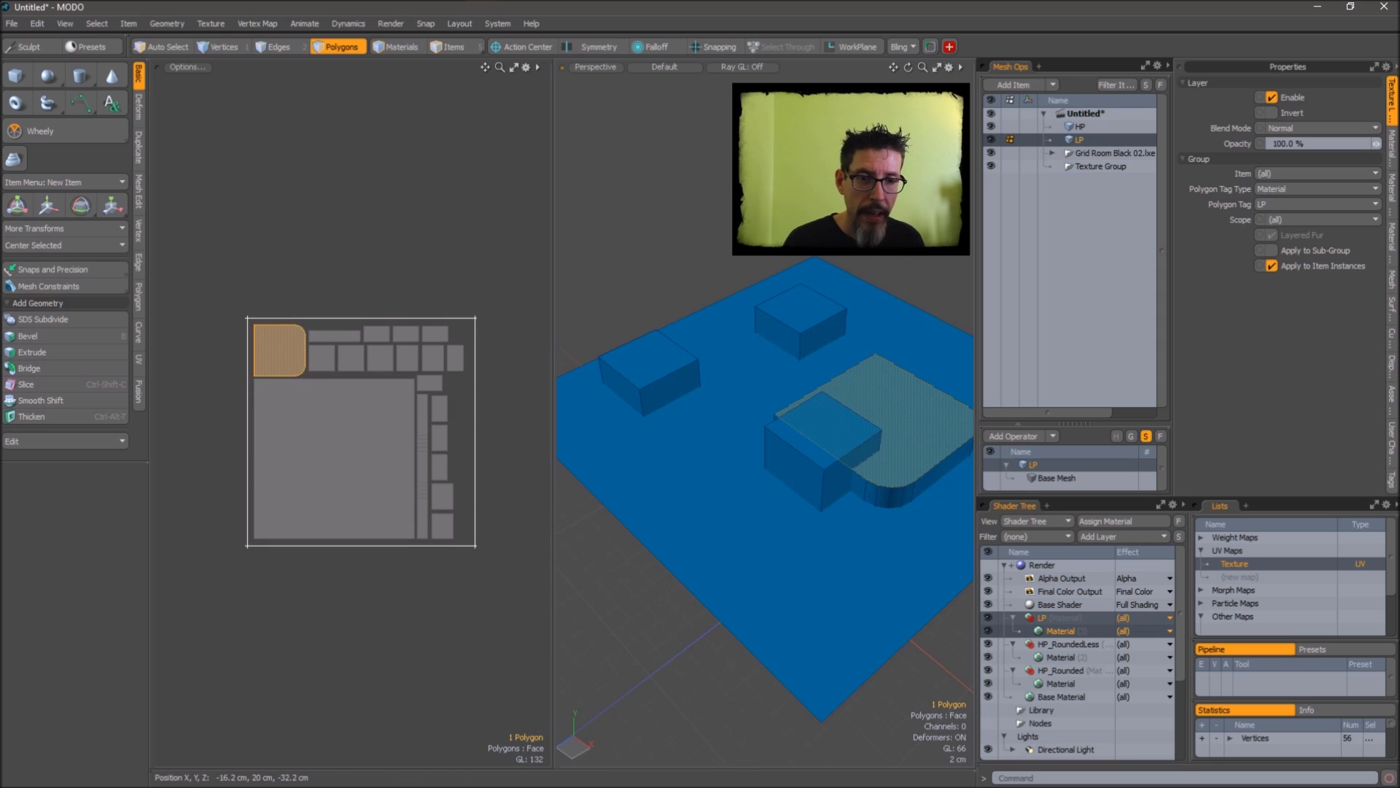
key("Escape")
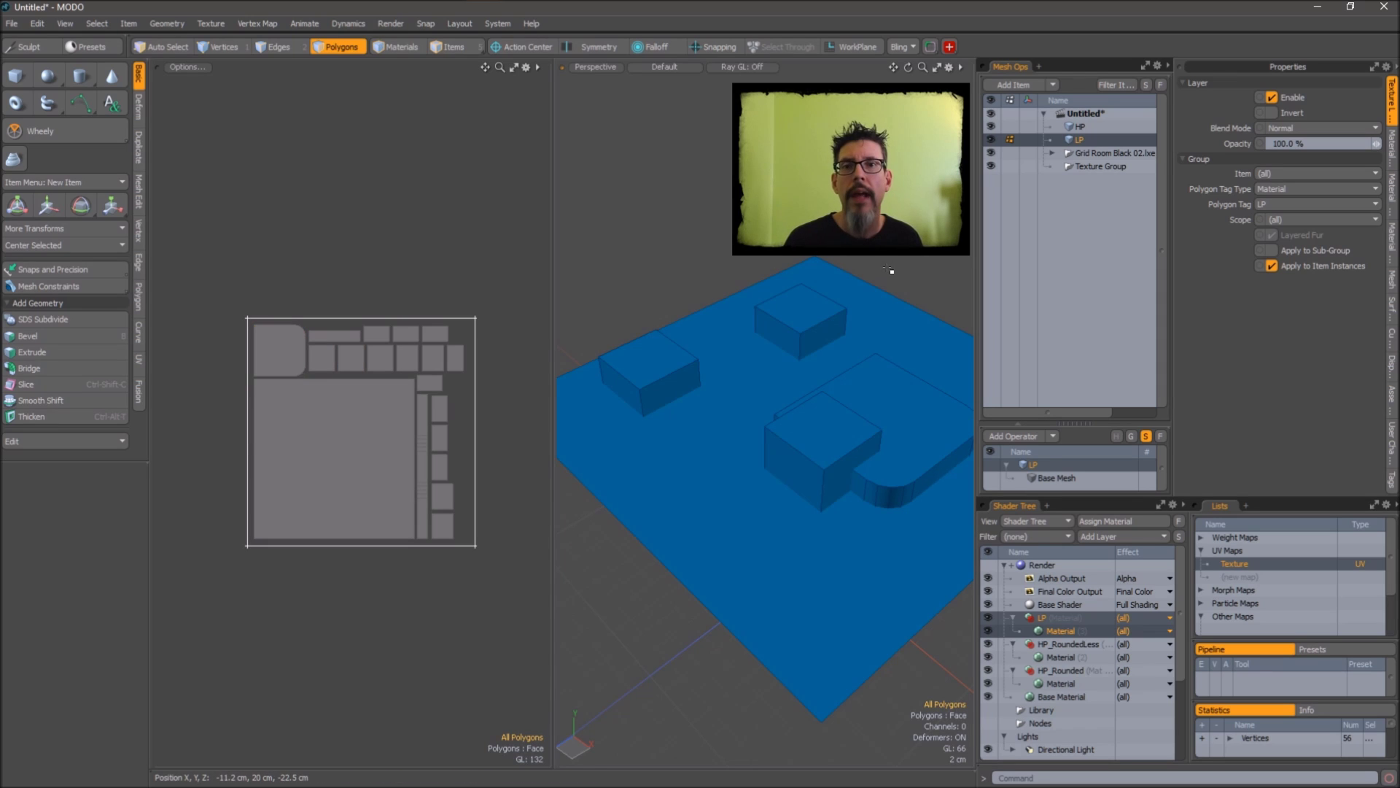
left_click_drag(875, 437, 868, 416, "alt")
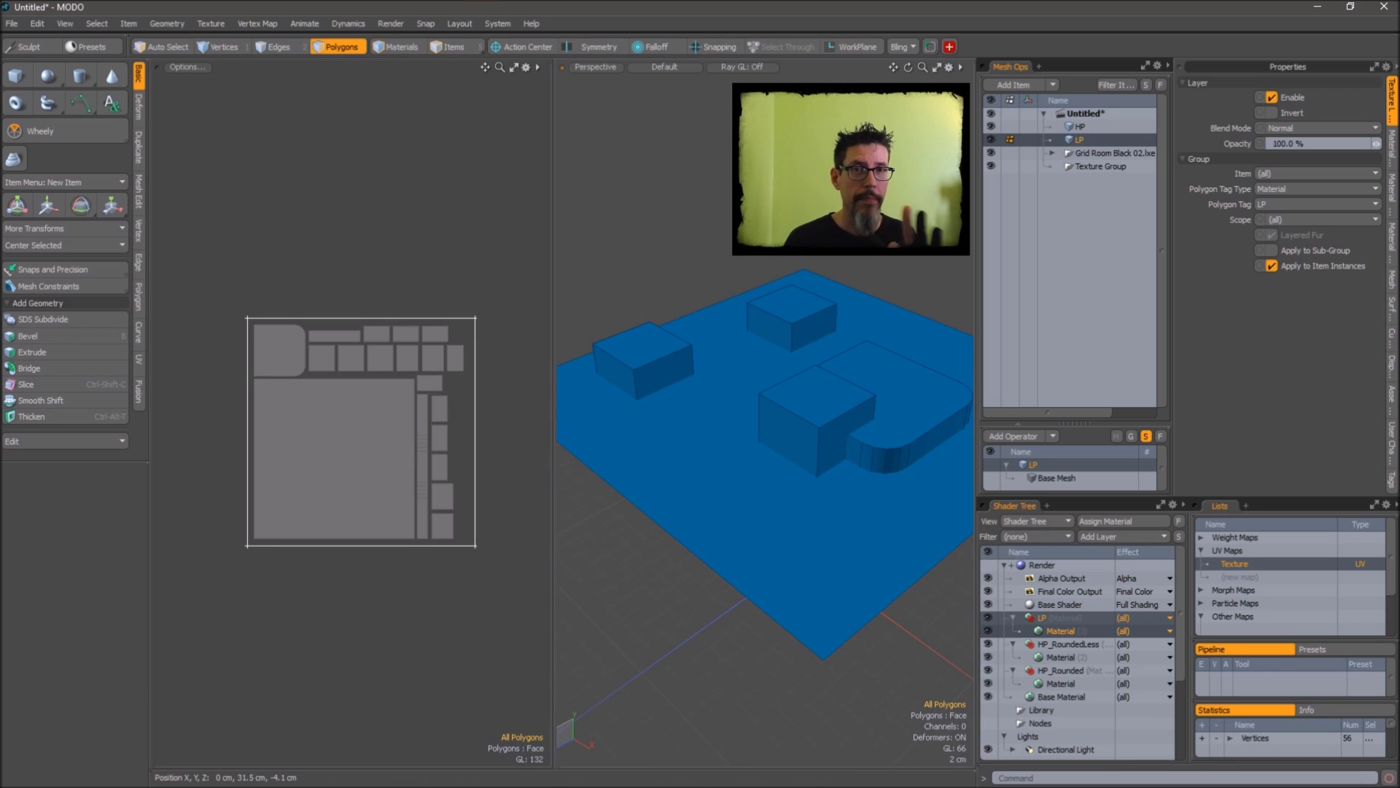
left_click_drag(744, 369, 856, 319, "alt")
double_click(840, 313)
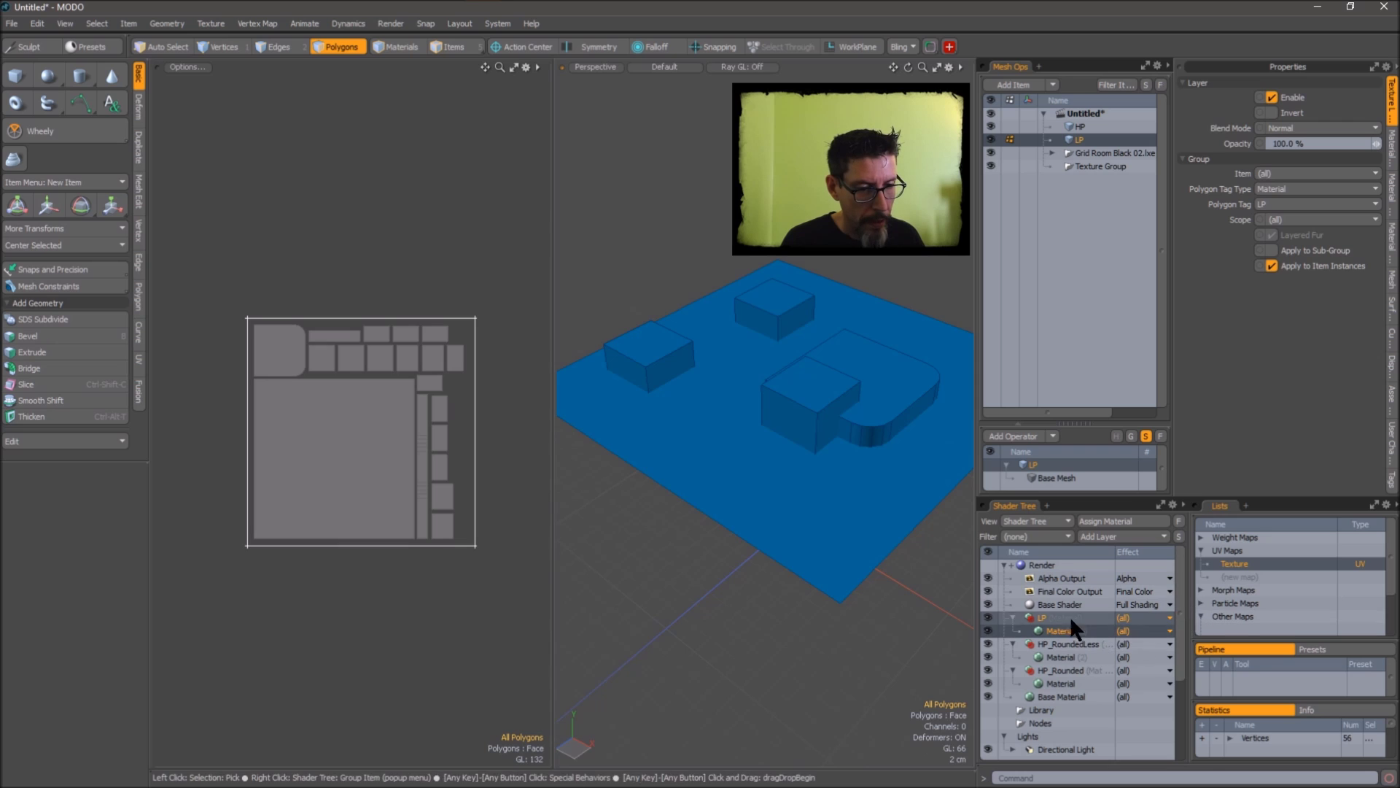
double_click(814, 271)
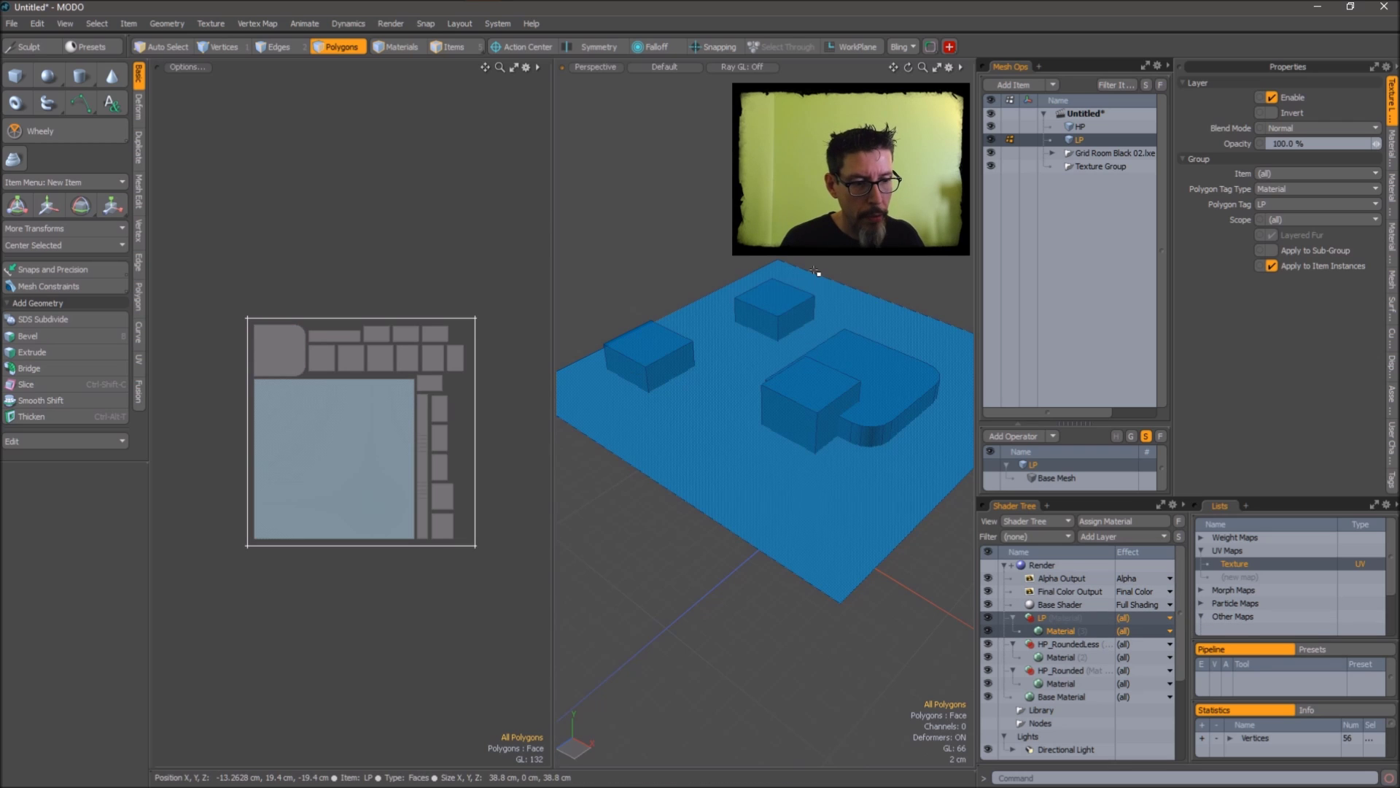
left_click(816, 271)
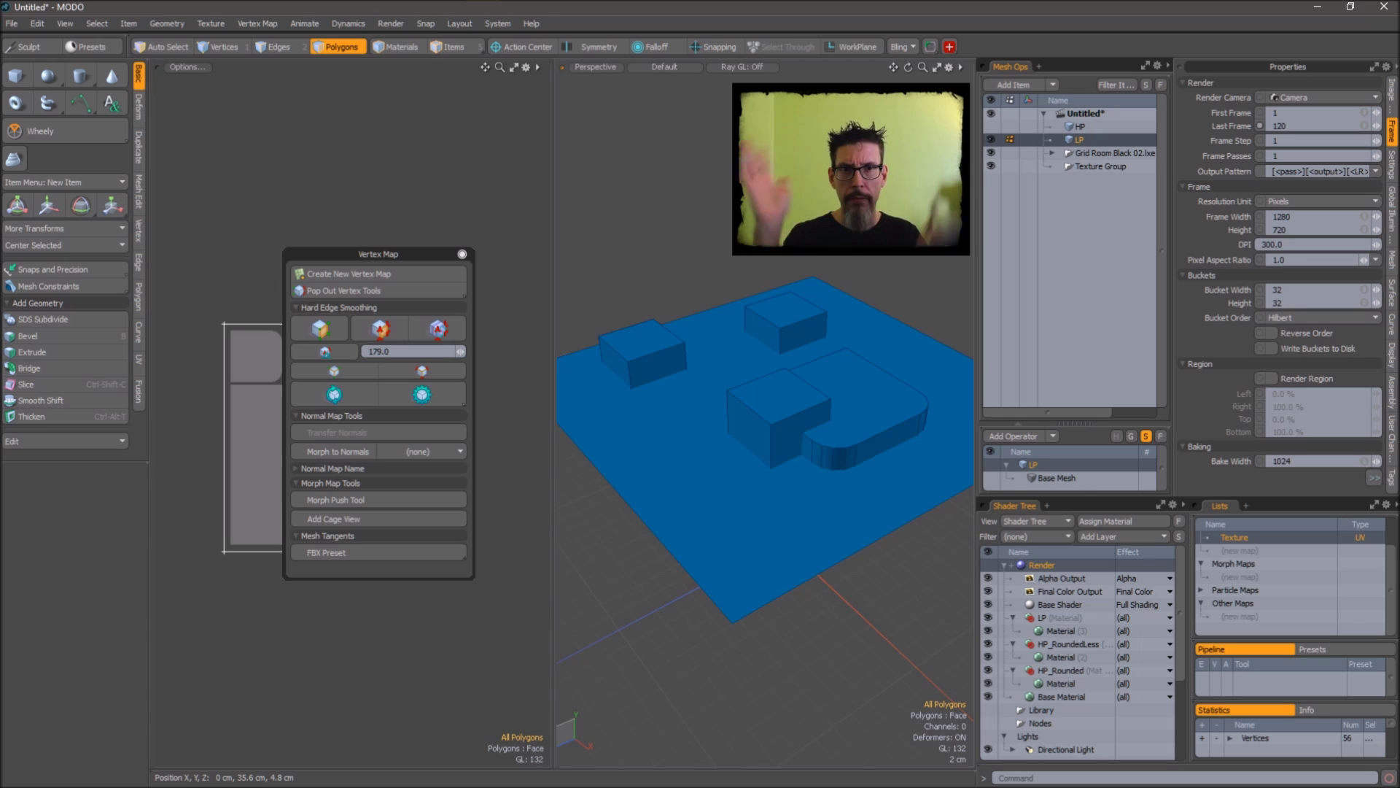
- Smooth the LP mesh's vertex normals with a smoothing angle of 179.0 and inspect the resulting shading and vertex maps
left_click_drag(414, 255, 464, 271)
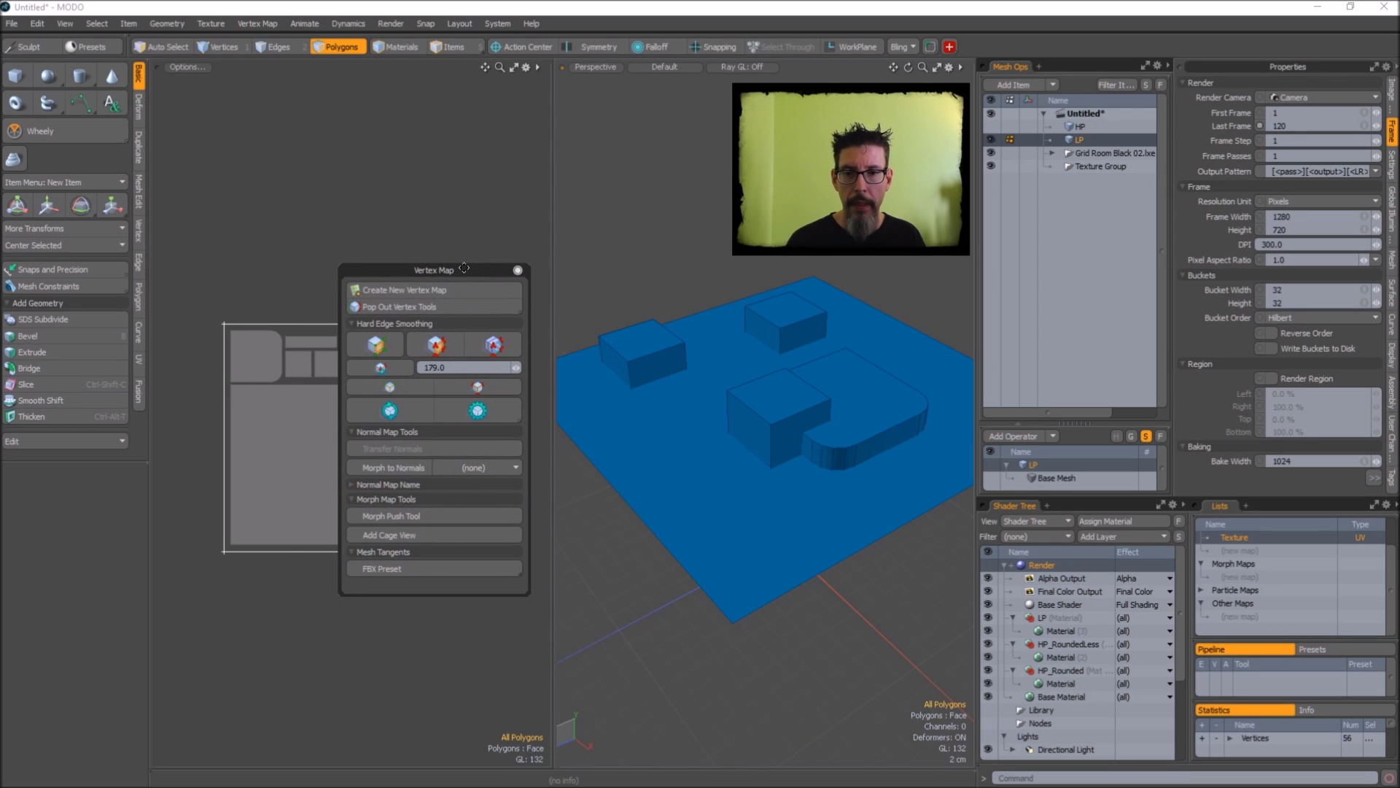
left_click_drag(457, 269, 468, 256)
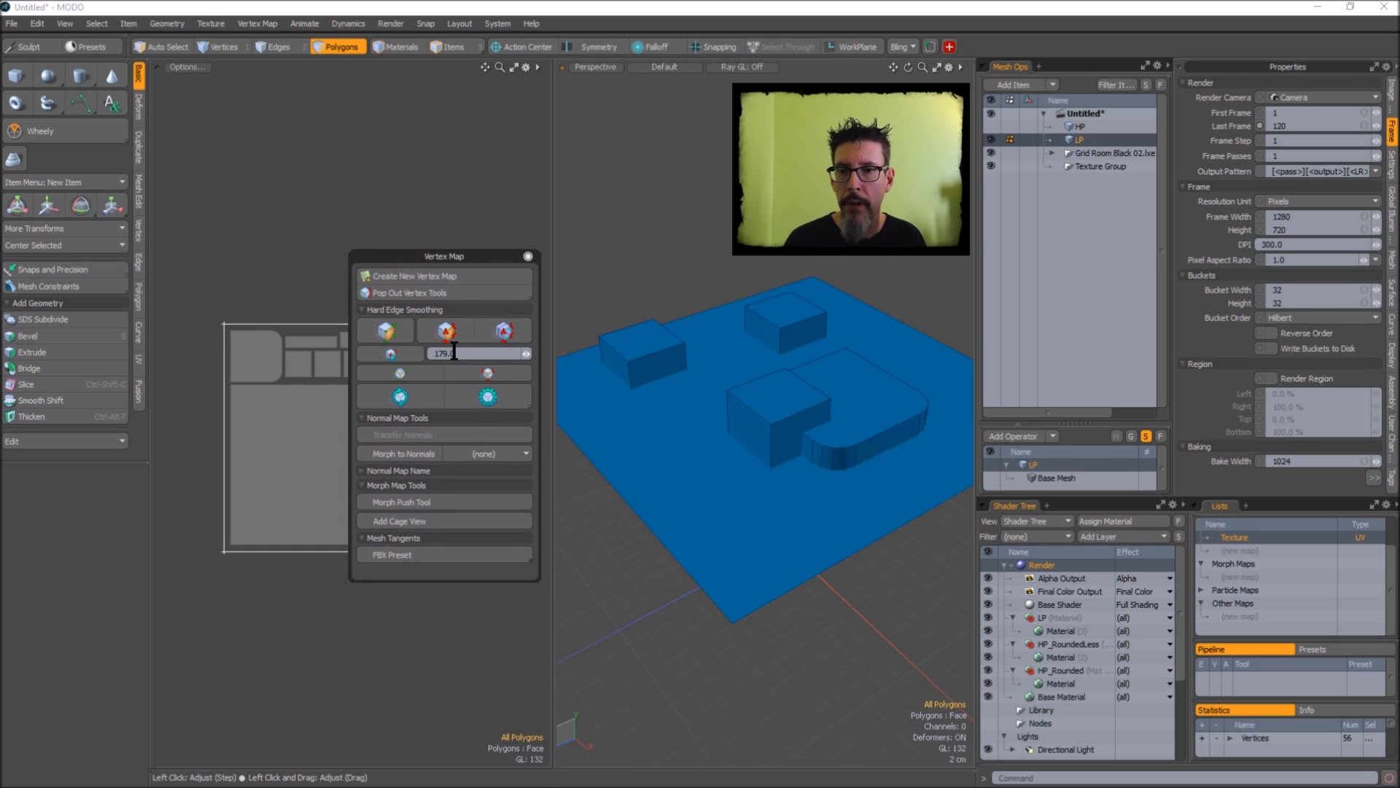
left_click(405, 351)
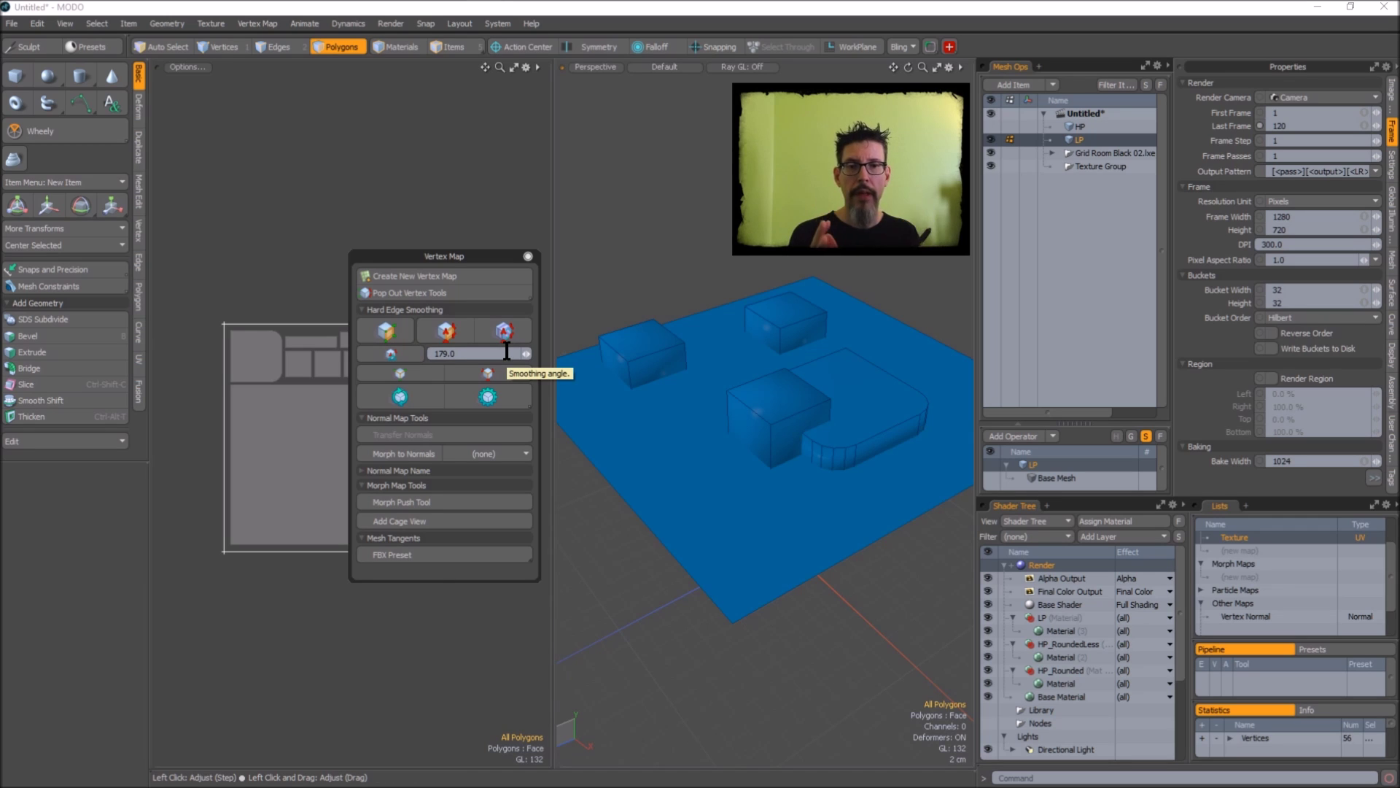
left_click_drag(890, 353, 731, 304, "alt")
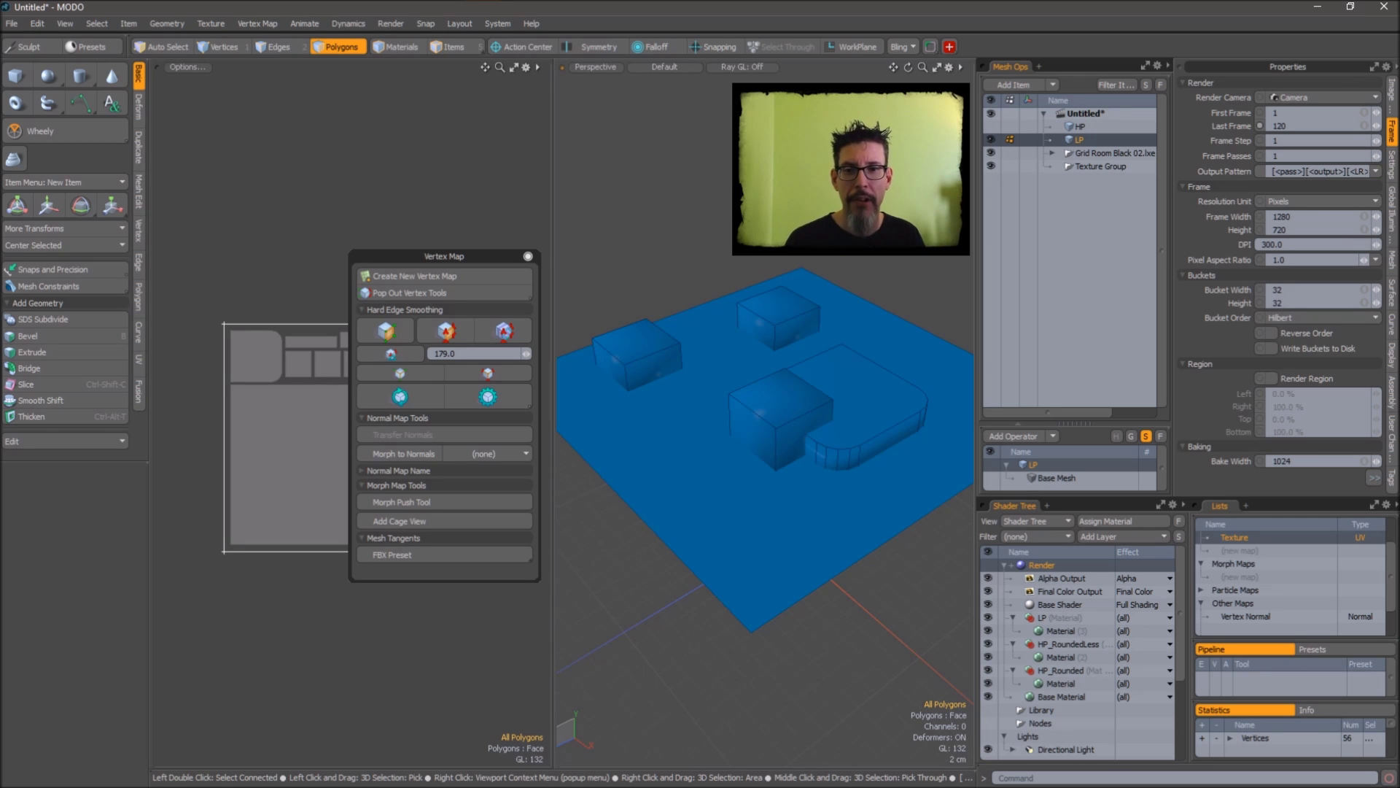
scroll(1391, 587, "up", 1)
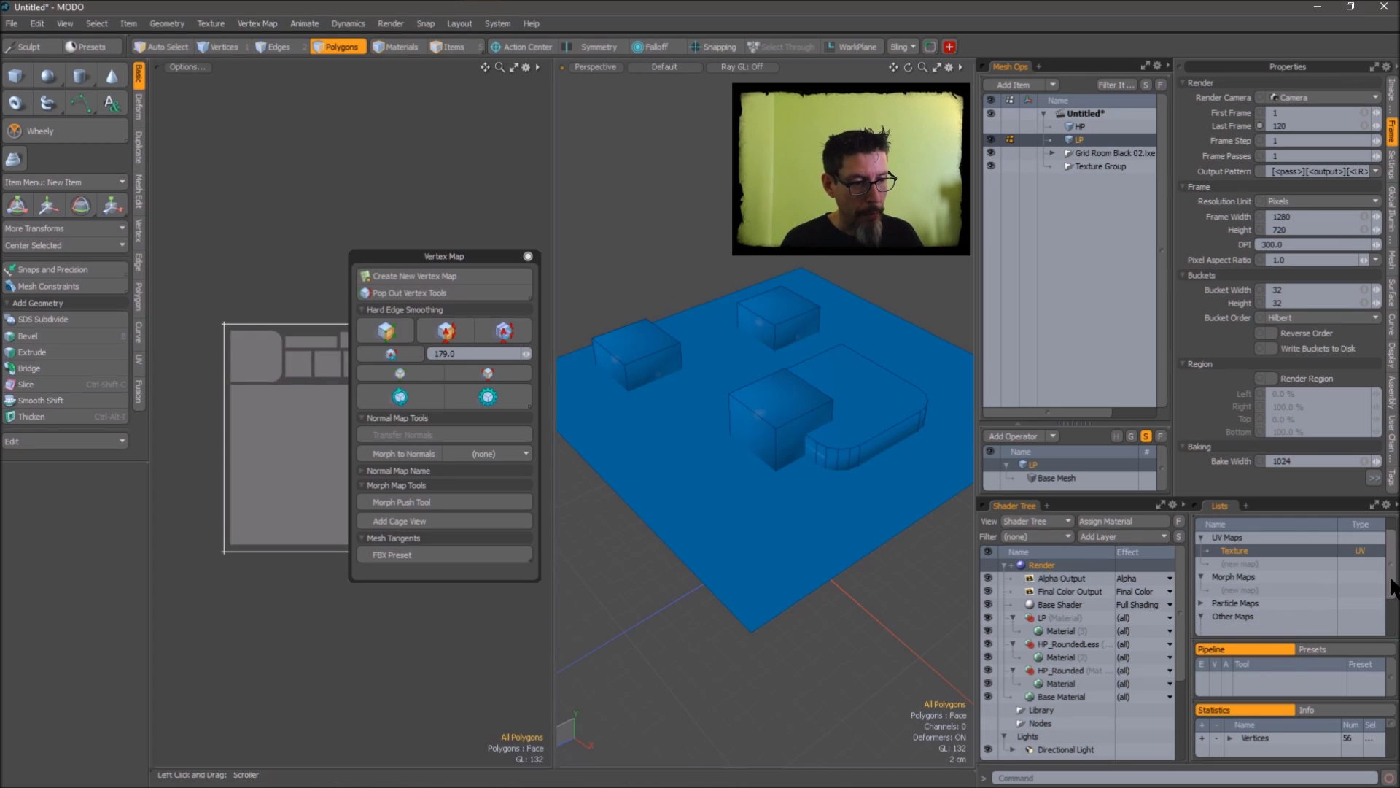
scroll(1392, 587, "up", 1)
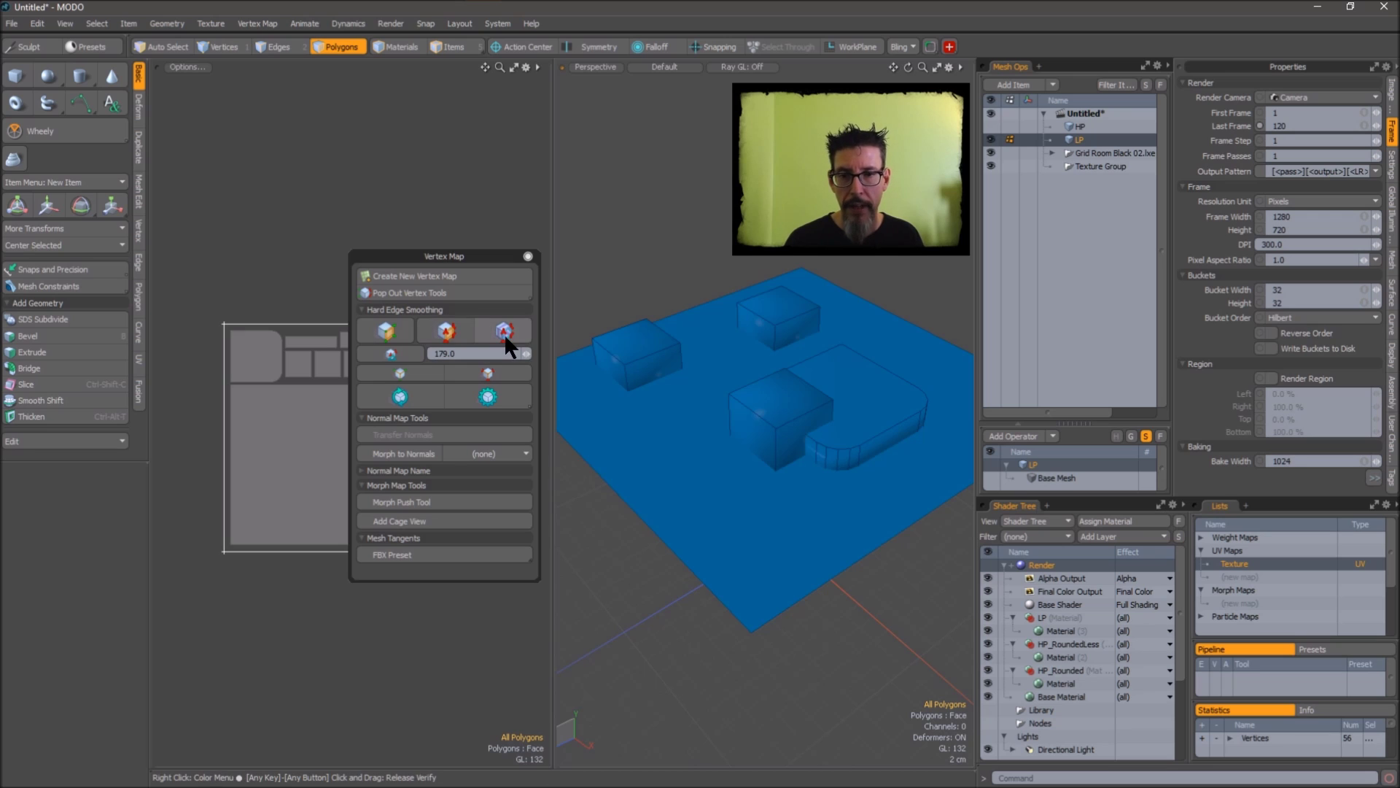
- Adjust the LP mesh's hard edge smoothing and add the TS_NM image to the LP material with UV Map projection
left_click(506, 330)
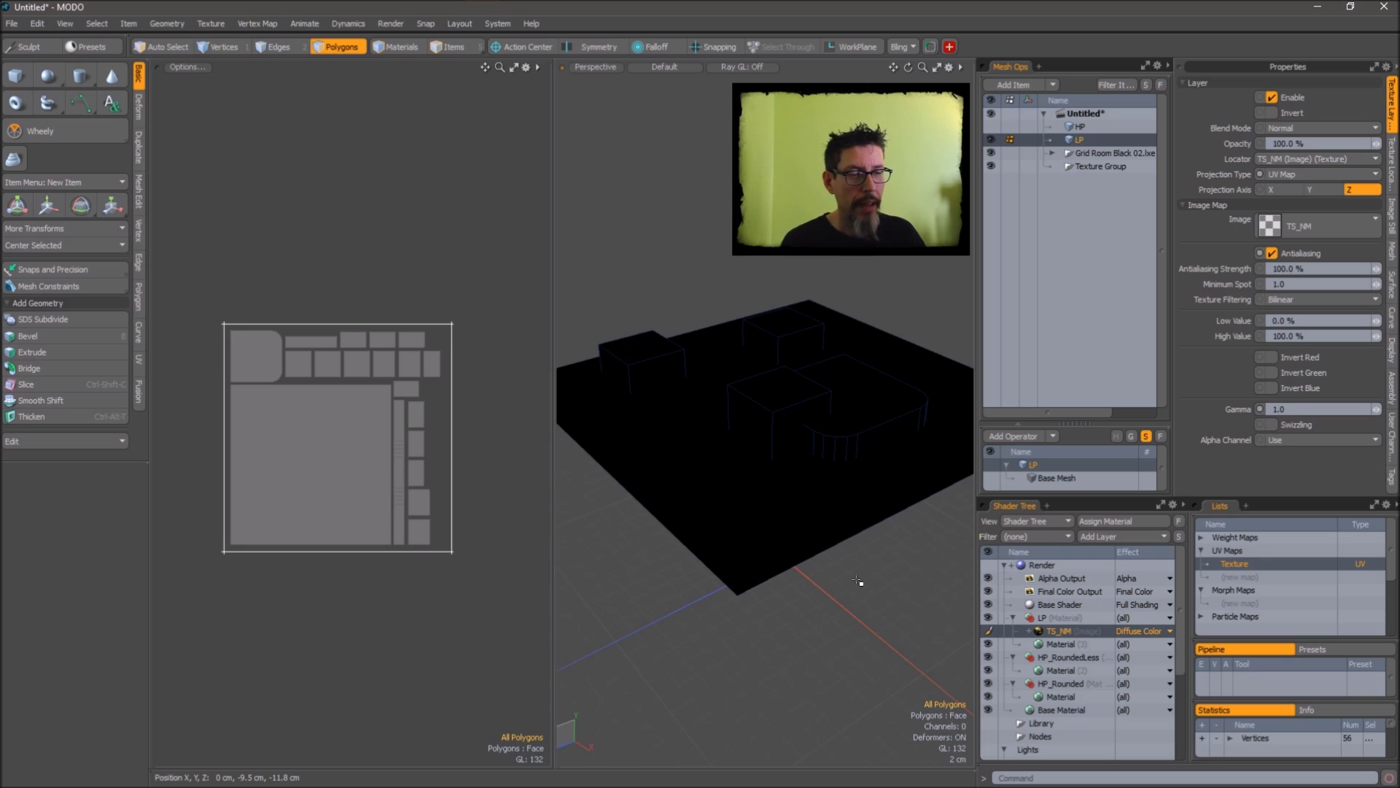
left_click_drag(857, 581, 842, 555, "alt")
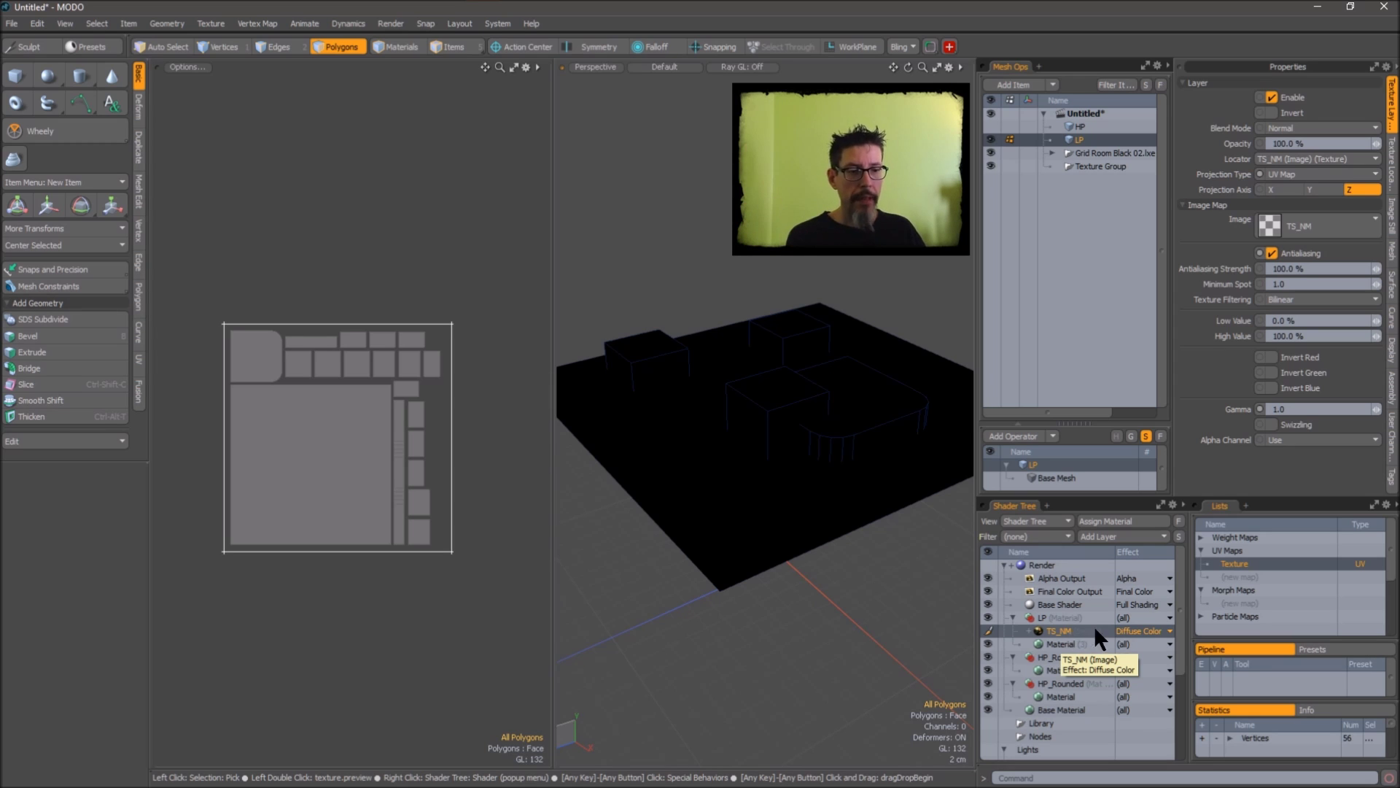
- Set the effect of the LP material's TS_NM image to Normal and view the LP mesh from another angle
left_click(1135, 630)
mouse_move(1127, 629)
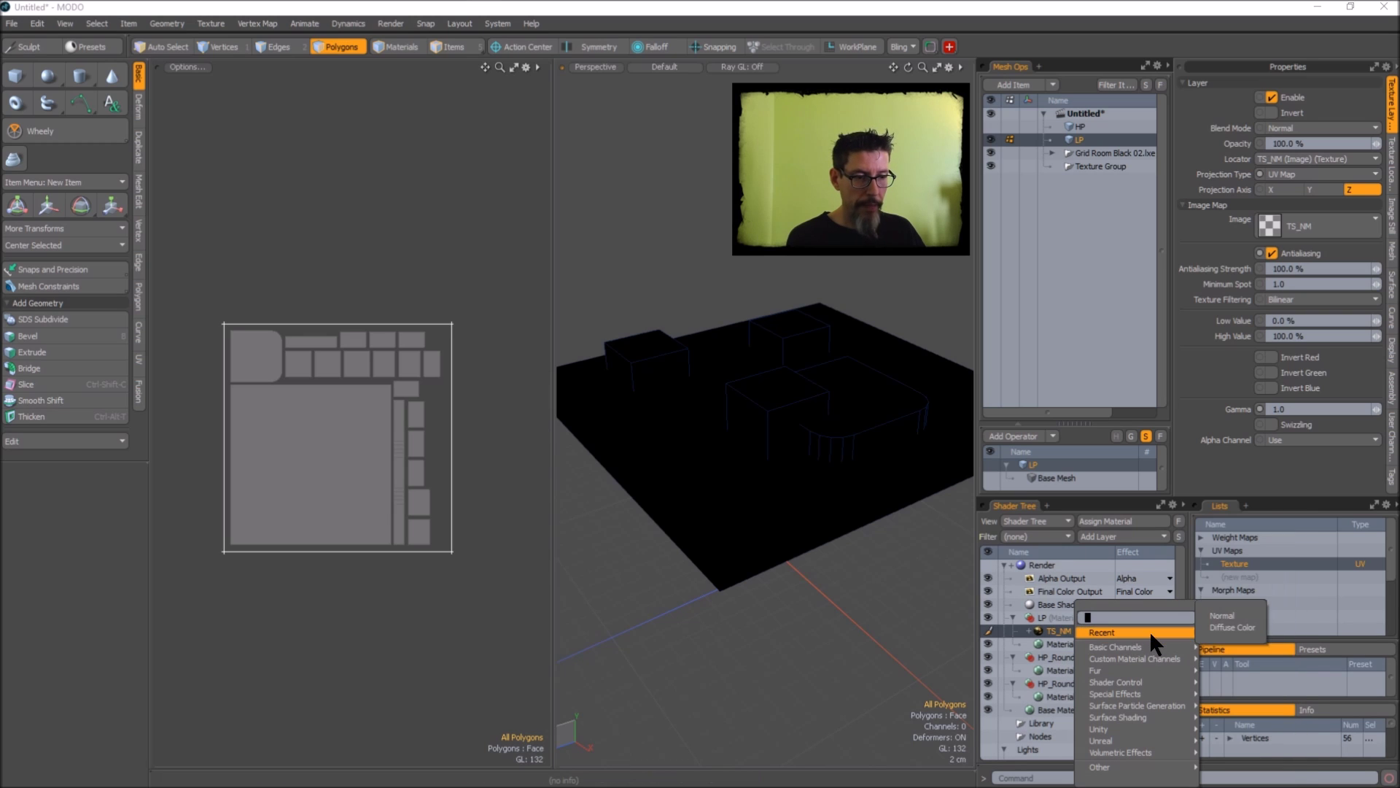
left_click(1224, 614)
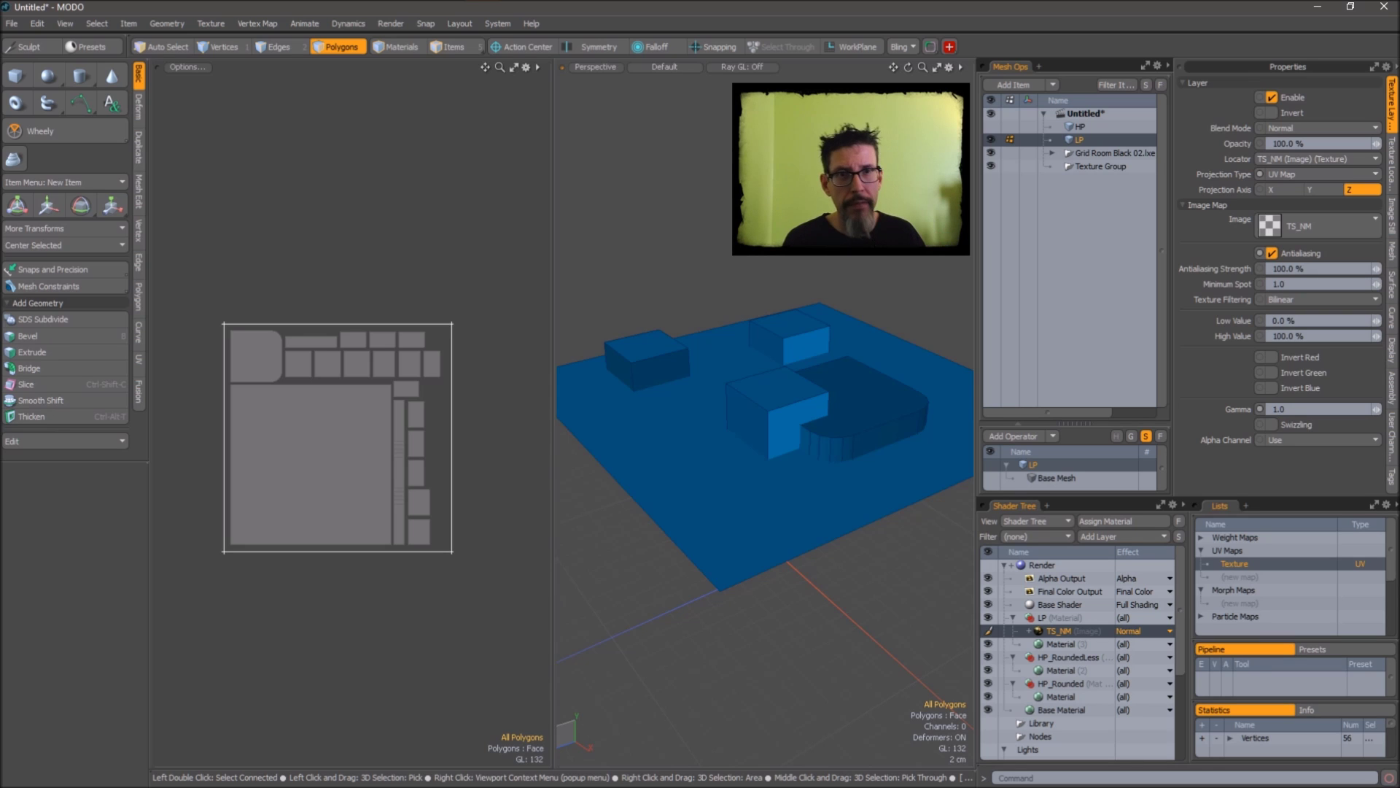
left_click_drag(838, 284, 806, 321, "alt")
left_click(848, 360)
left_click(848, 360, "ctrl")
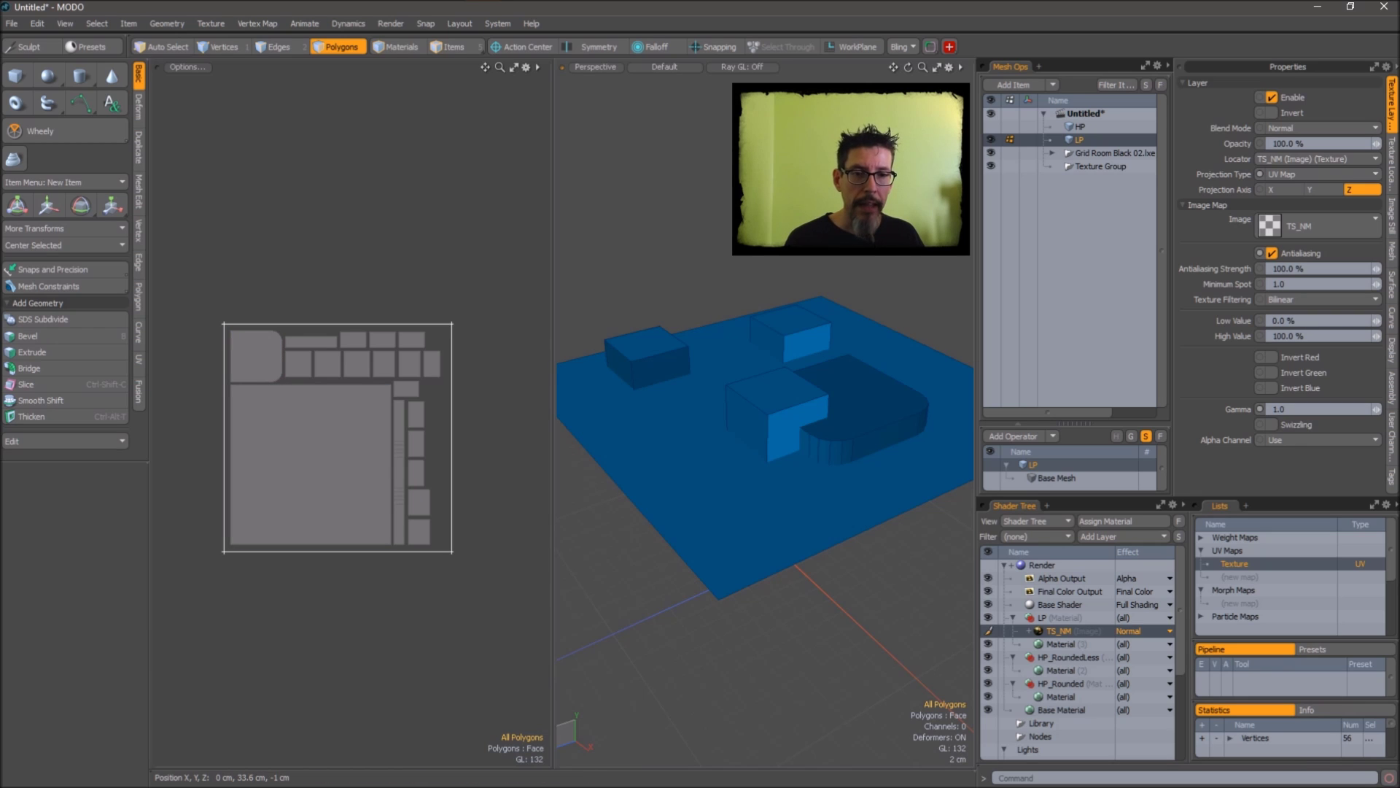
left_click_drag(848, 360, 833, 368, "alt")
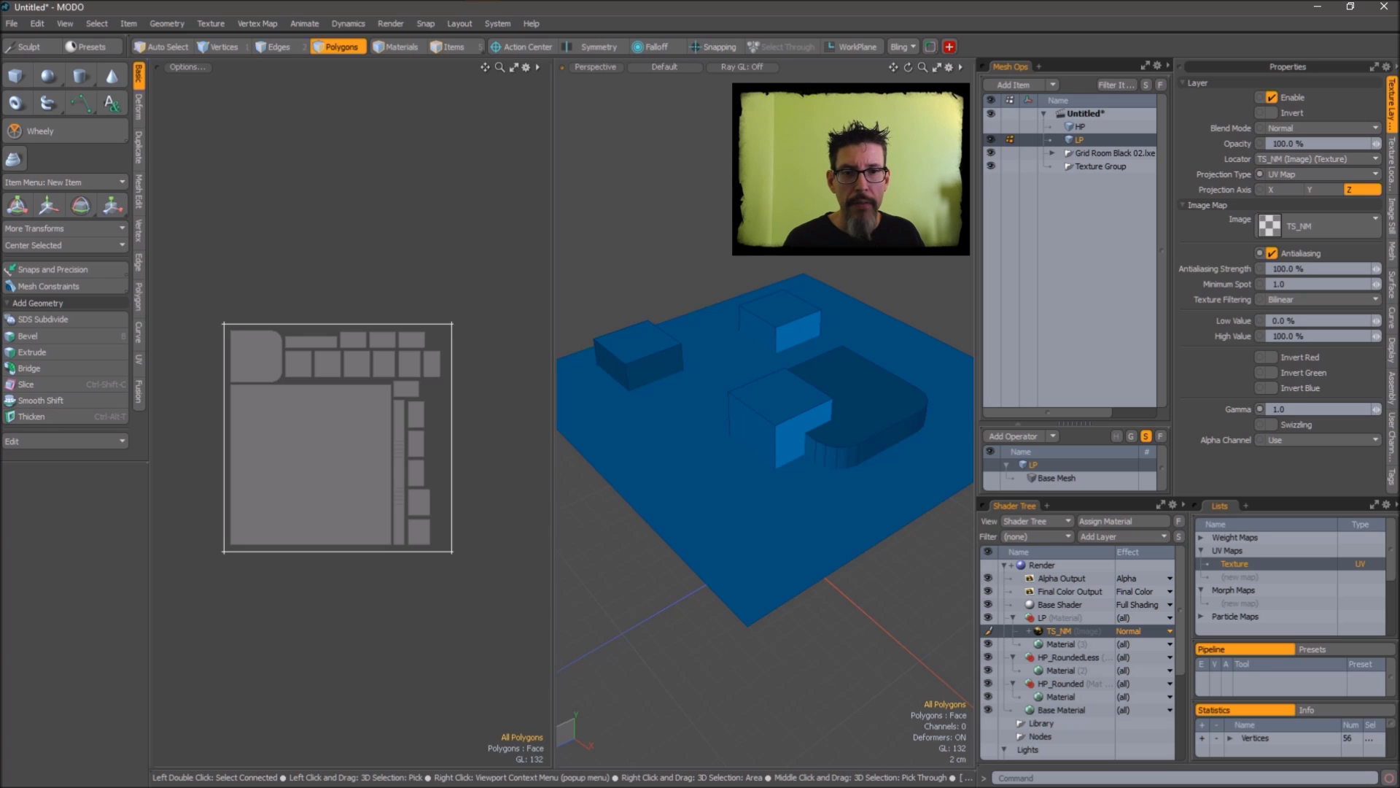
left_click_drag(737, 240, 730, 238, "alt")
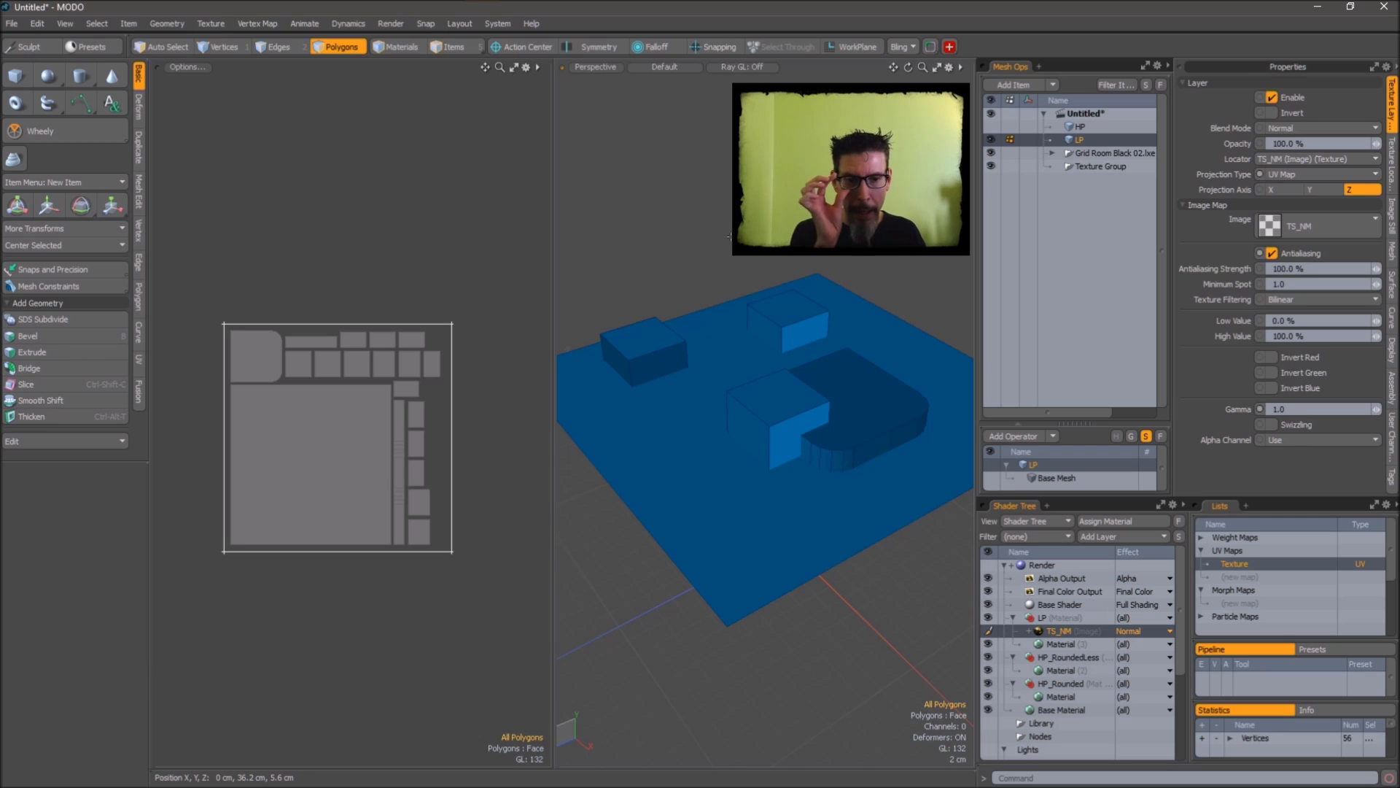
- Create a relative morph map named cage for the LP mesh
left_click(1245, 603)
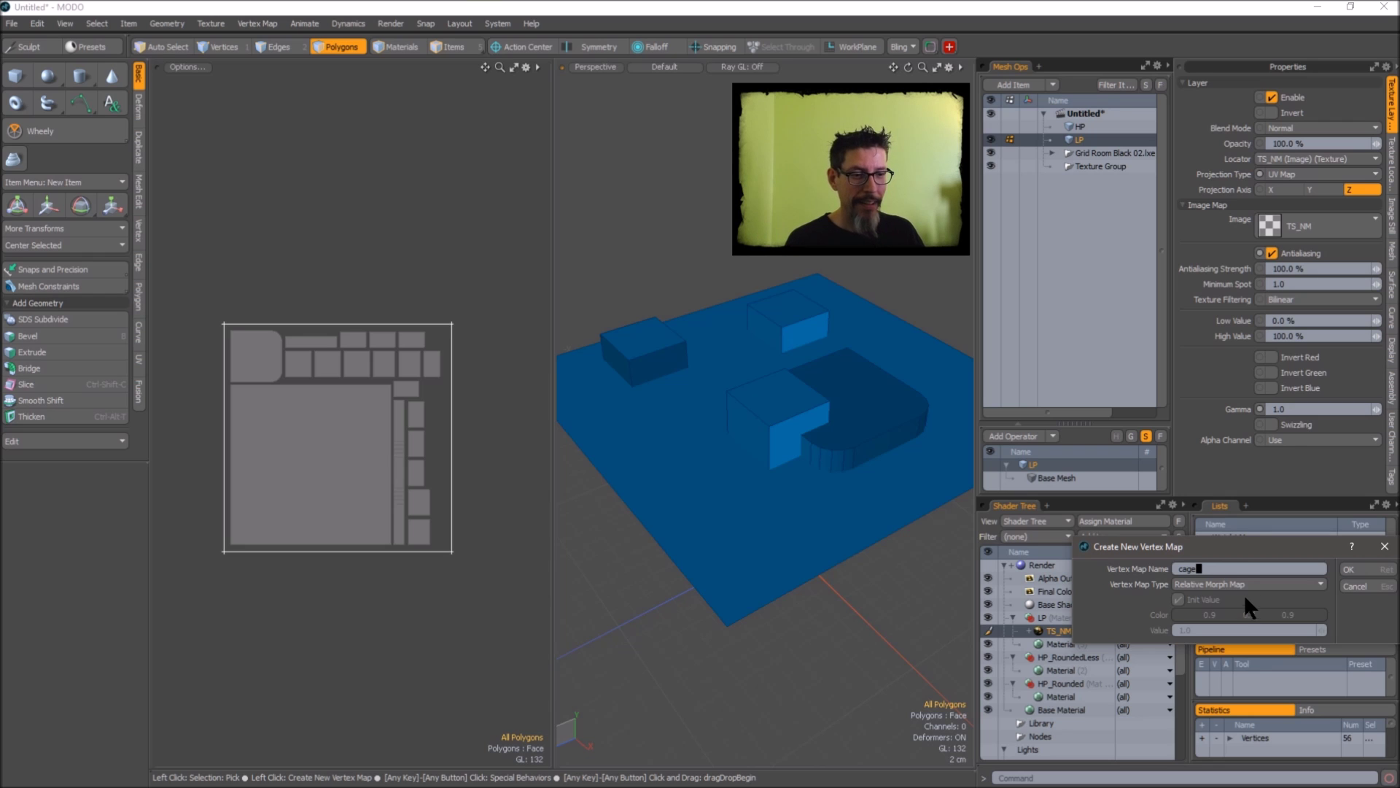
left_click_drag(1227, 545, 734, 381)
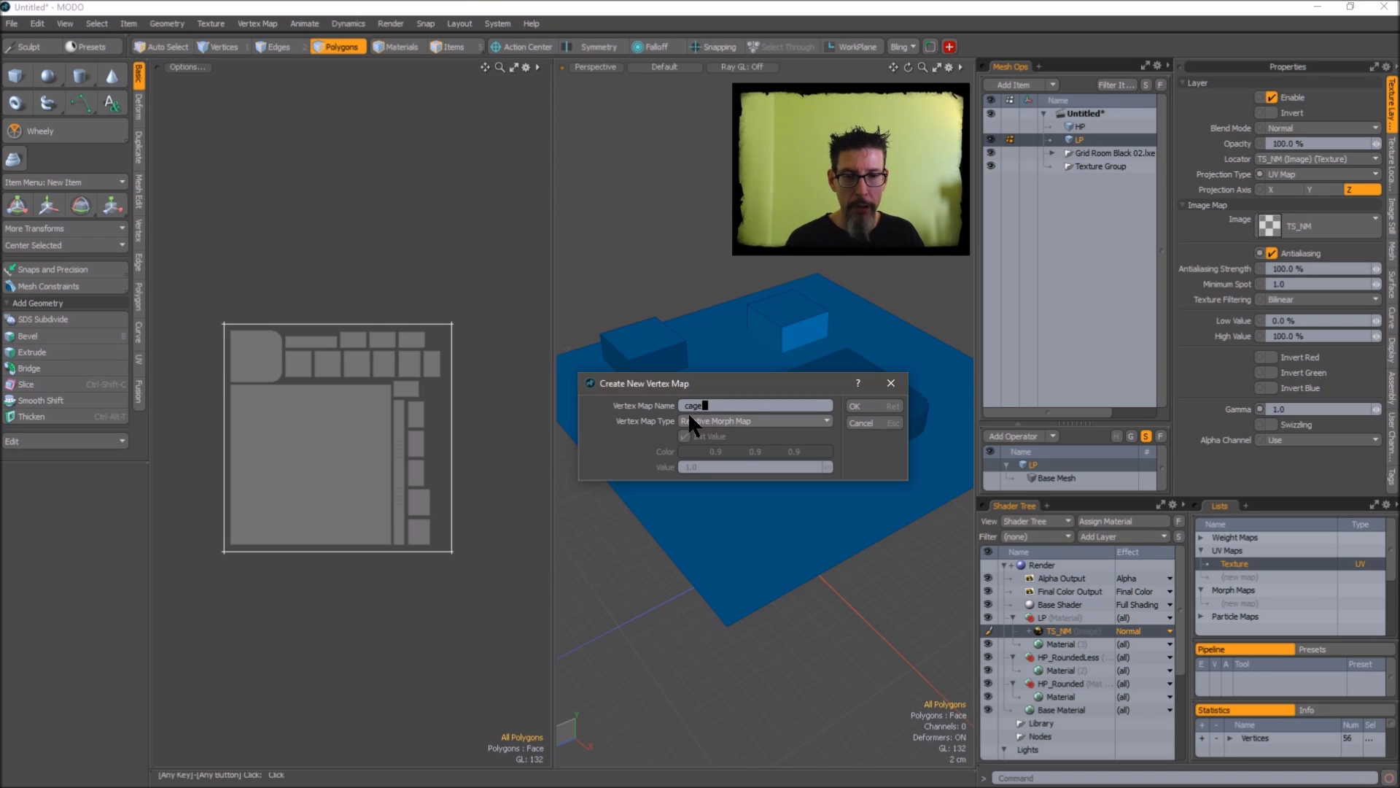
left_click(854, 406)
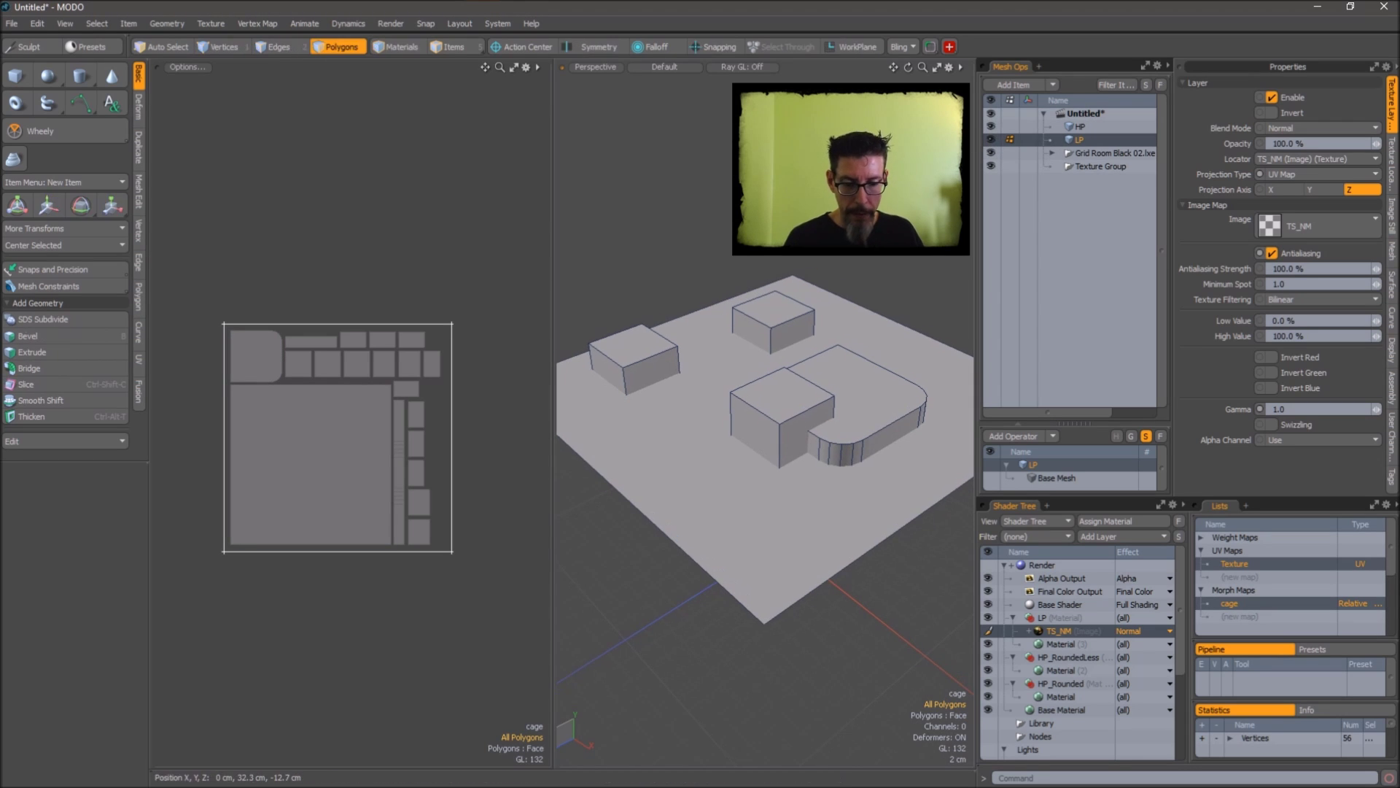
- Push the LP mesh outward 3.2 mm in the cage morph map and deselect the map
key("z")
left_click_drag(780, 513, 773, 515)
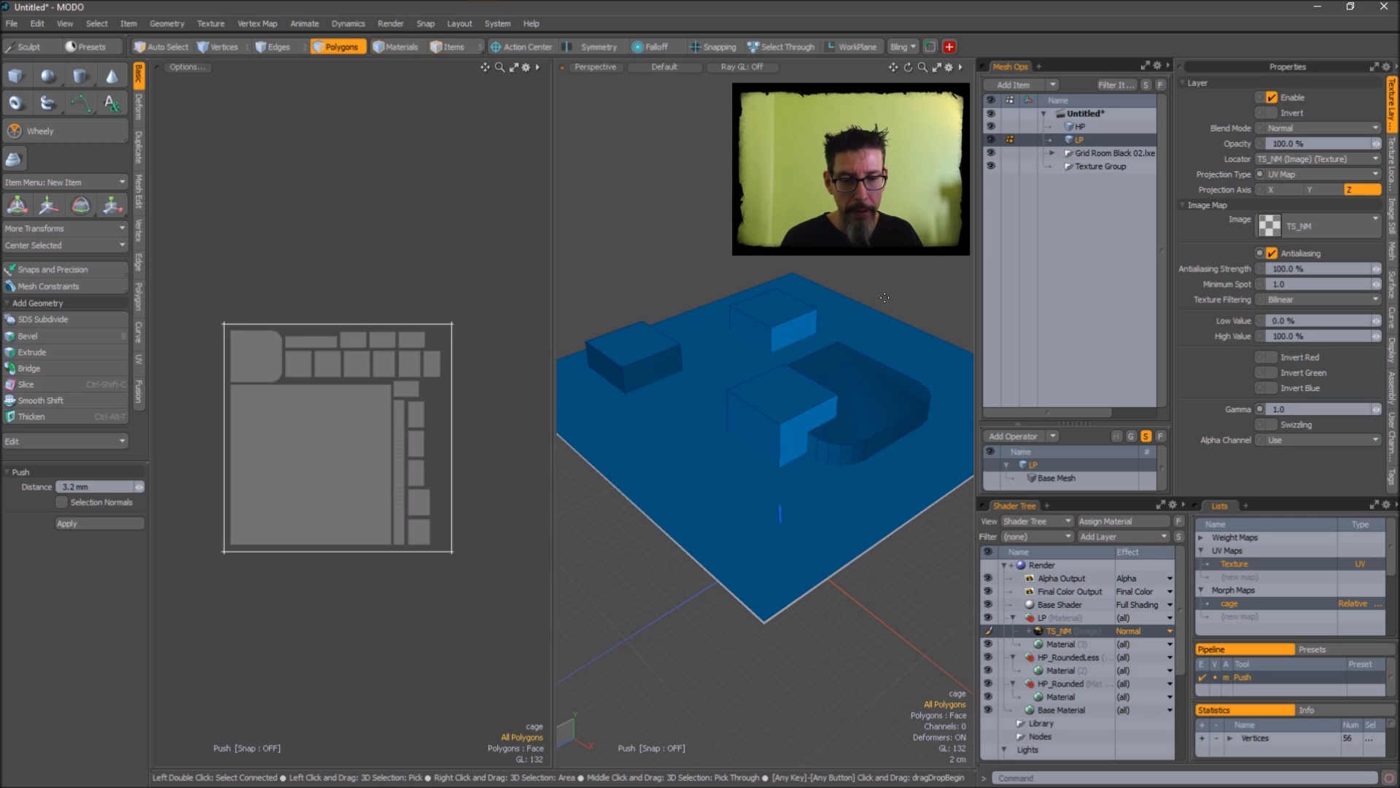
key("space")
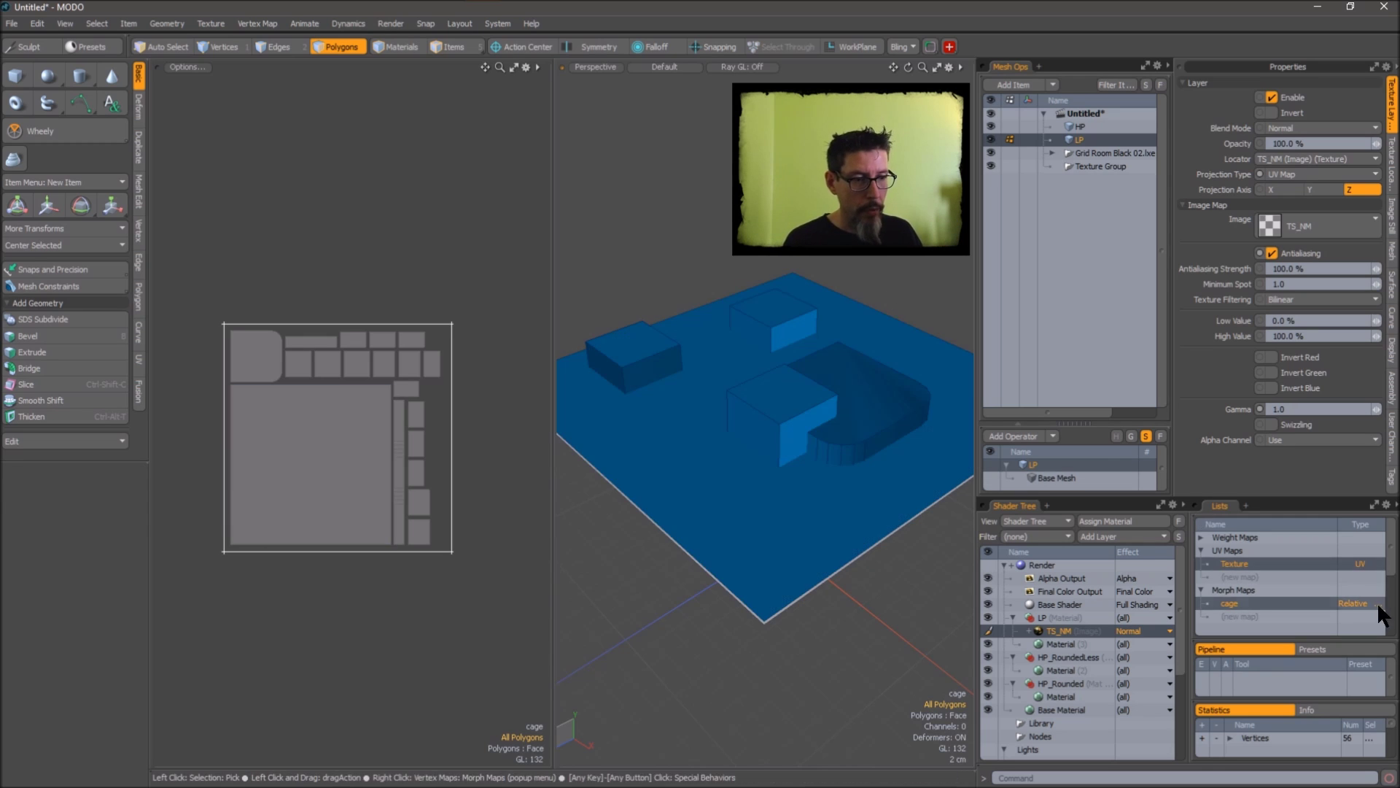
left_click(1354, 601)
left_click_drag(780, 397, 755, 375, "alt")
left_click(755, 374)
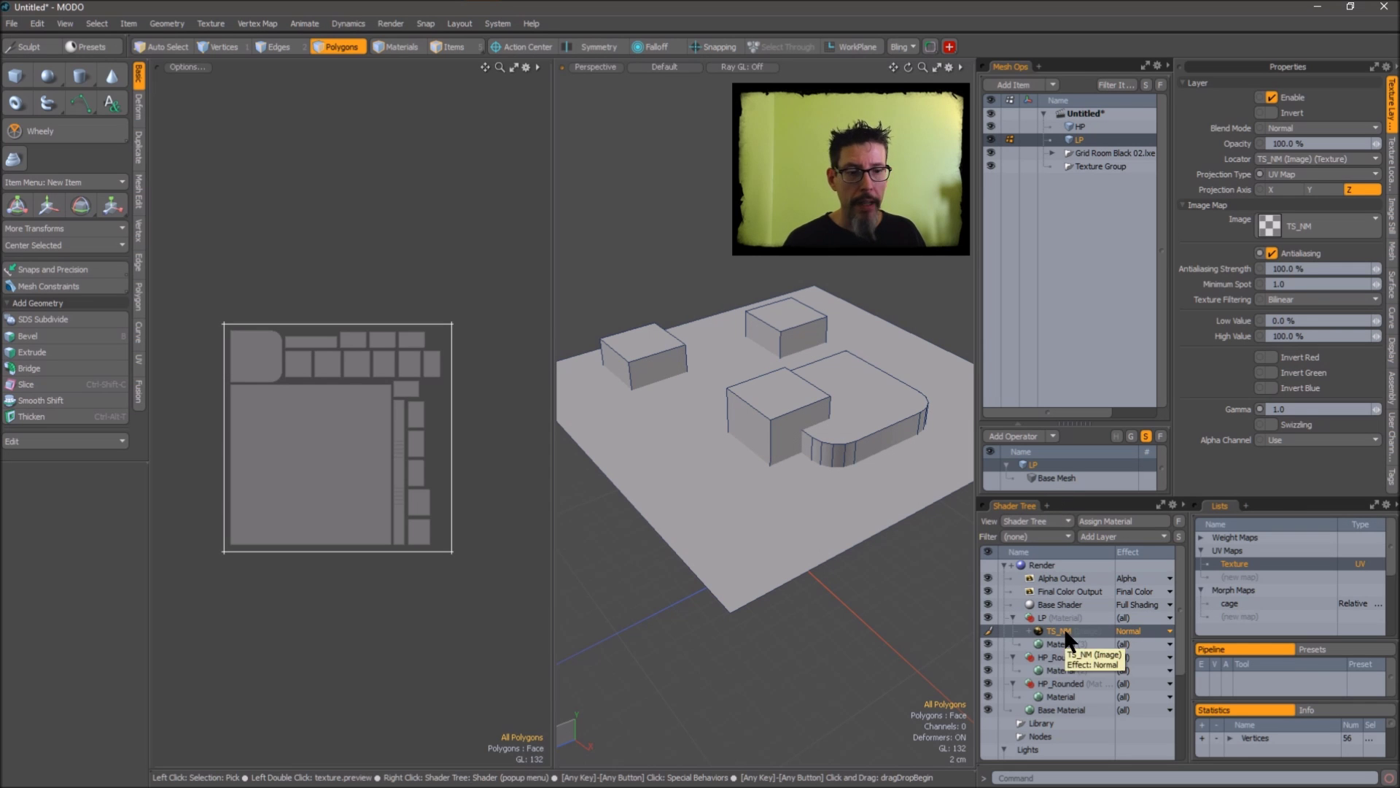
- Bake from object to the TS_NM texture using the cage morph map as the cage
right_click(1065, 629)
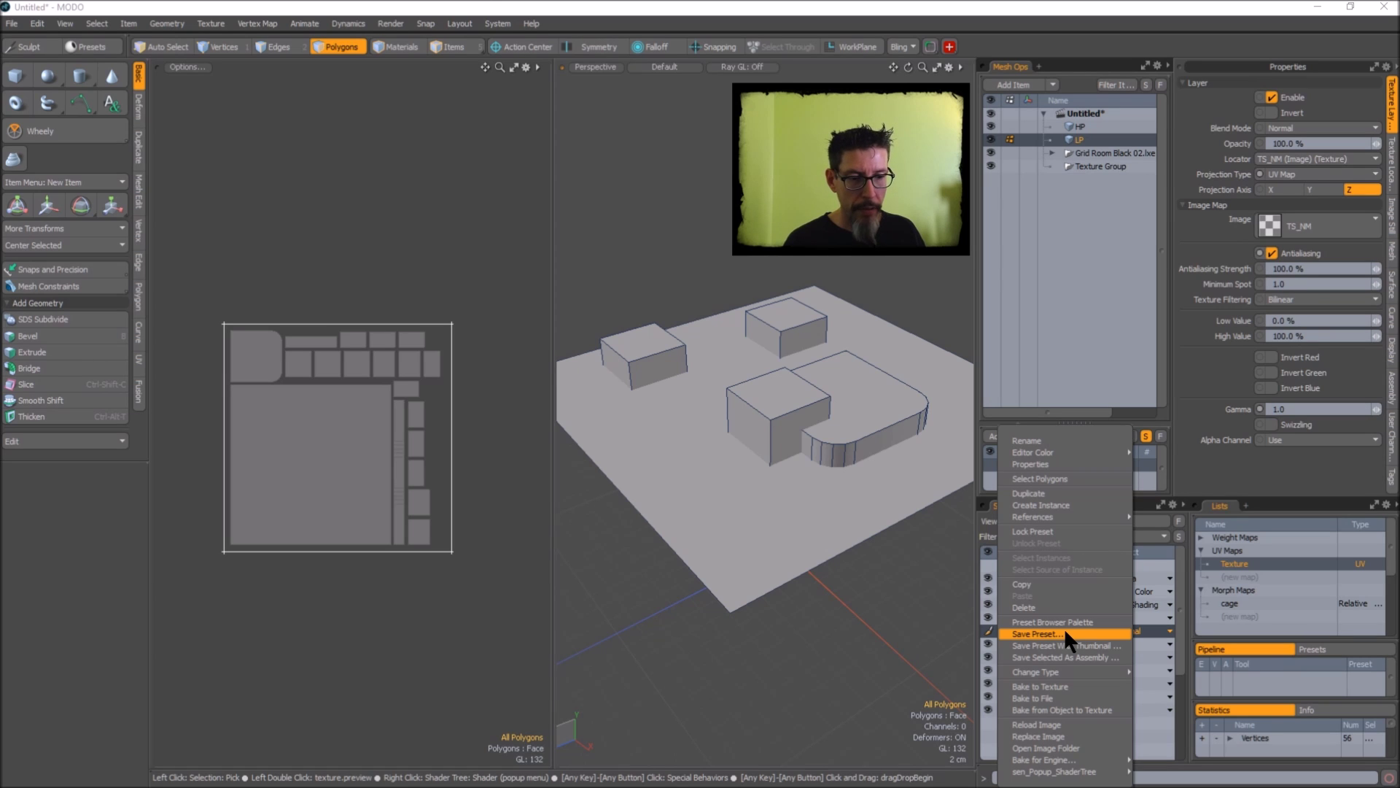
left_click(1060, 707)
left_click_drag(1072, 665, 665, 310)
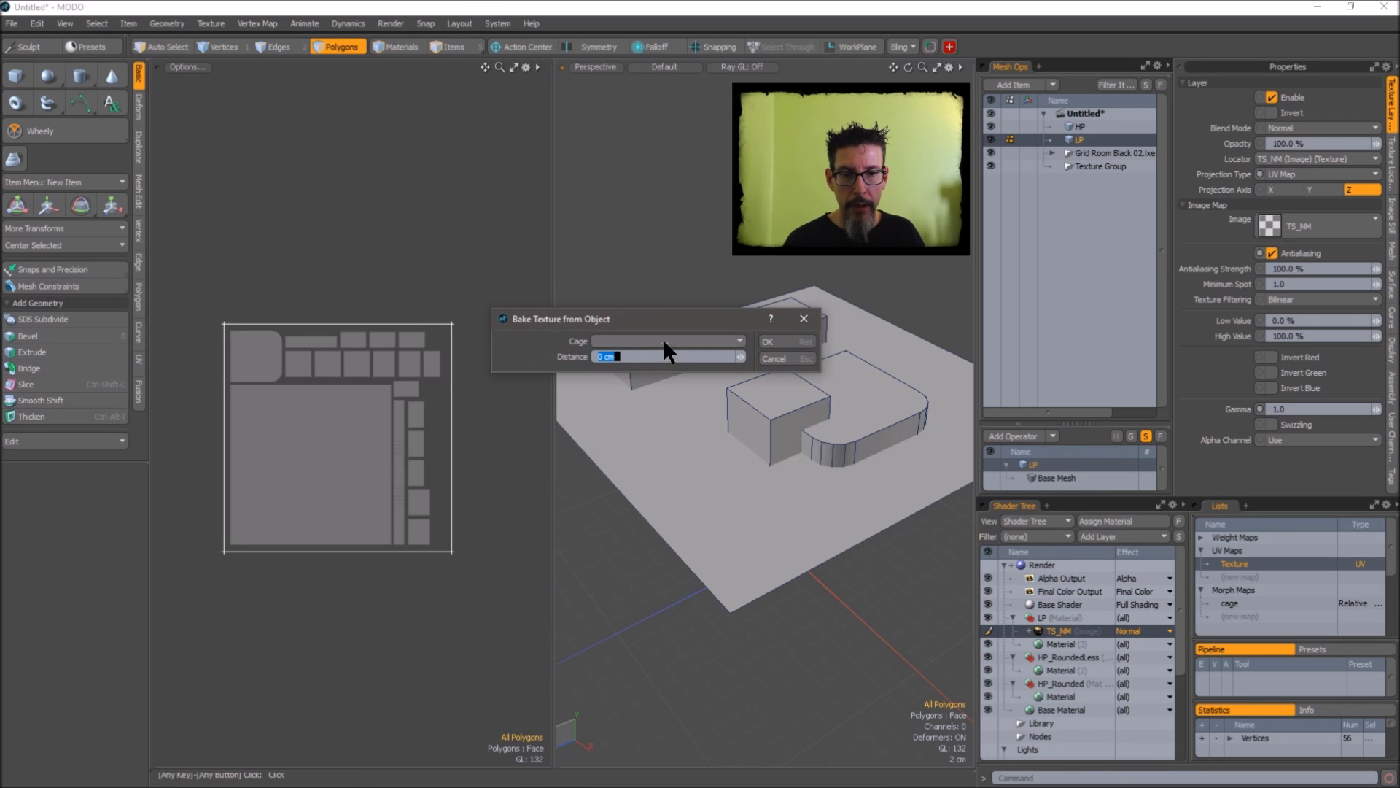
left_click(663, 338)
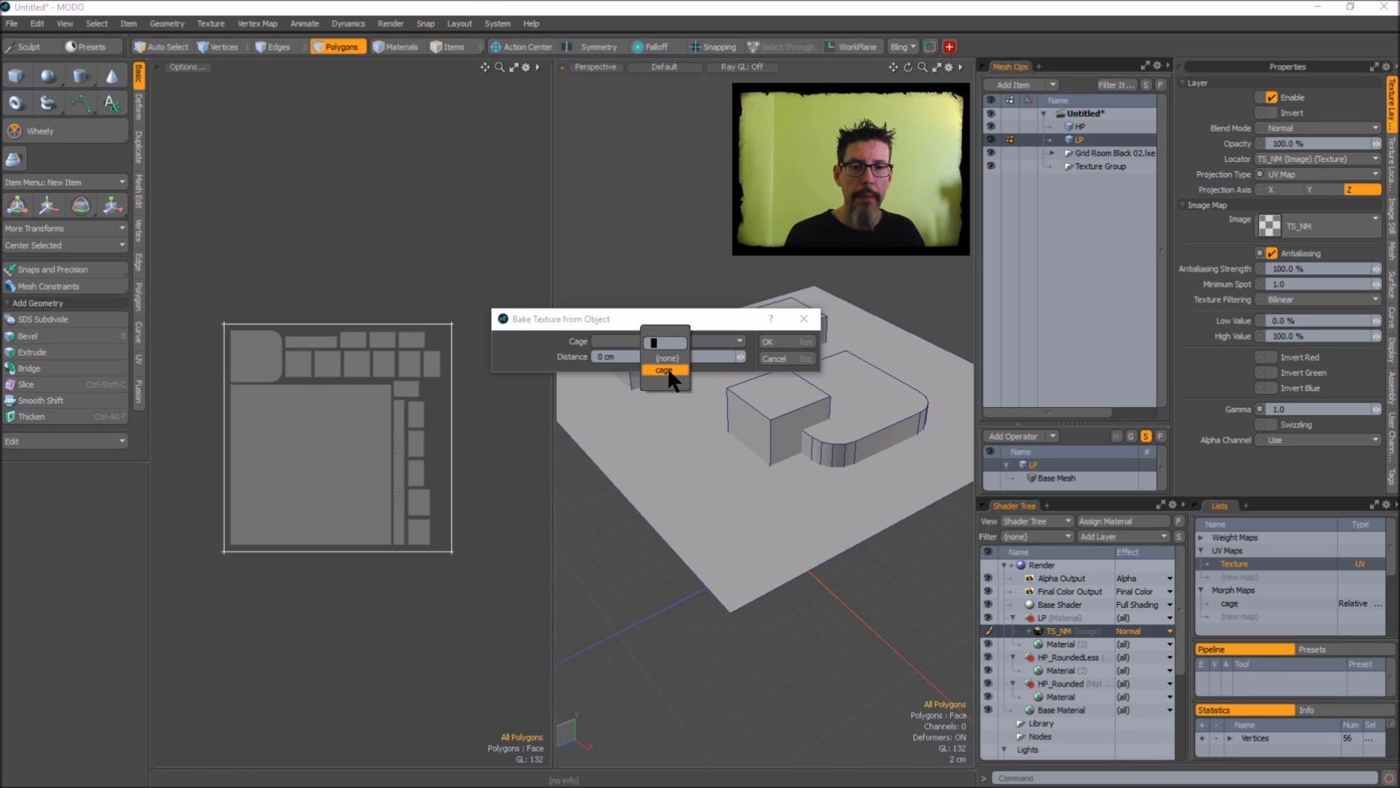
left_click(665, 370)
left_click(781, 340)
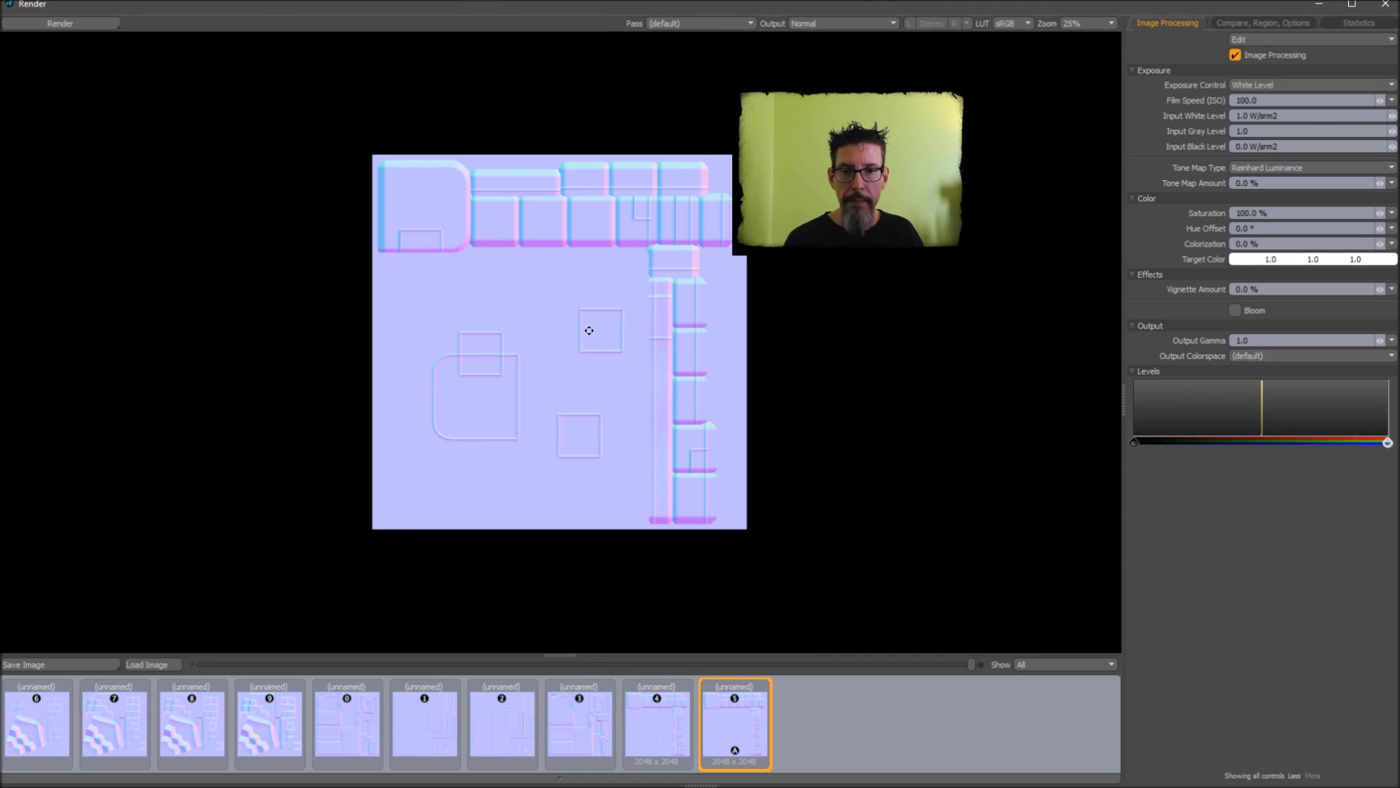
- Zoom into the baked normal map and set its display LUT and output colorspace to linear
scroll(589, 330, "up", 1)
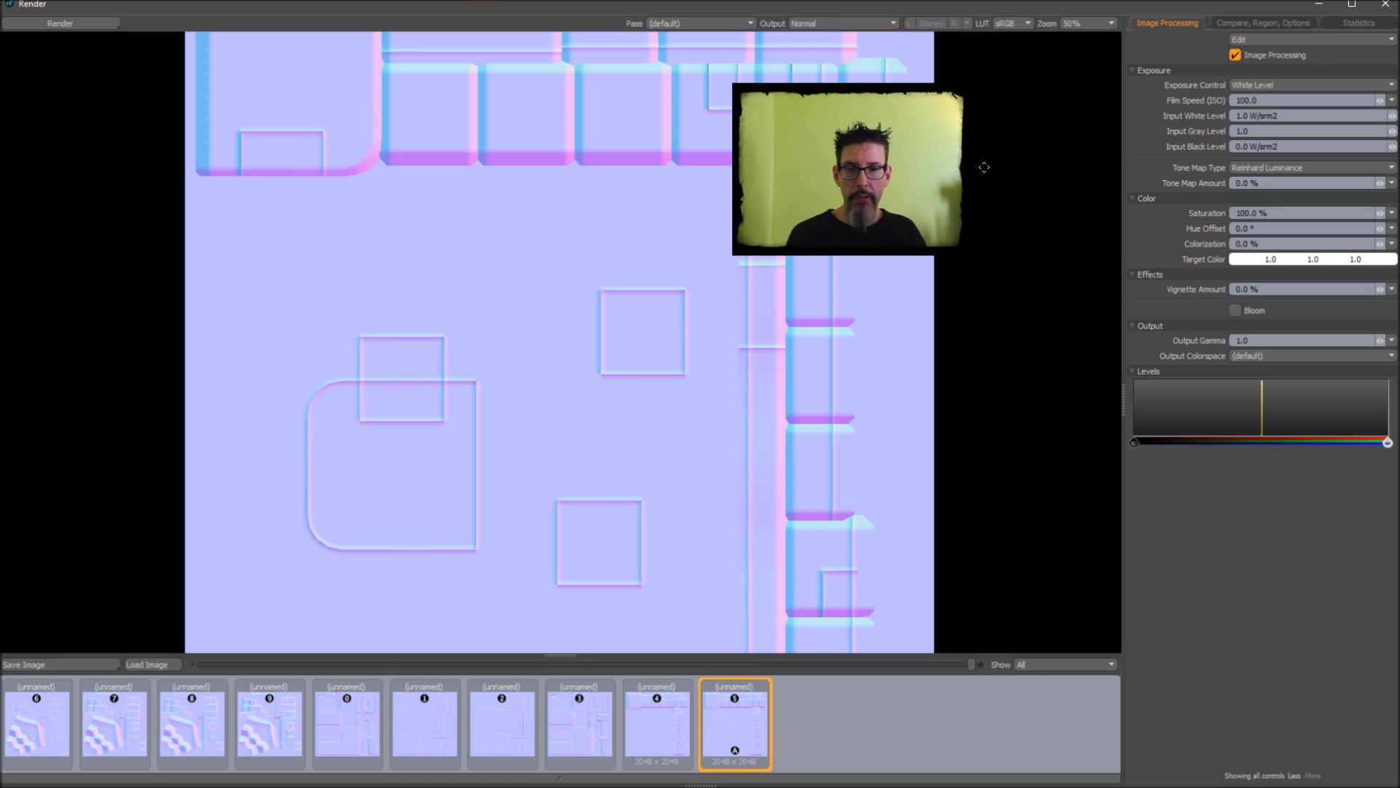
left_click(1026, 25)
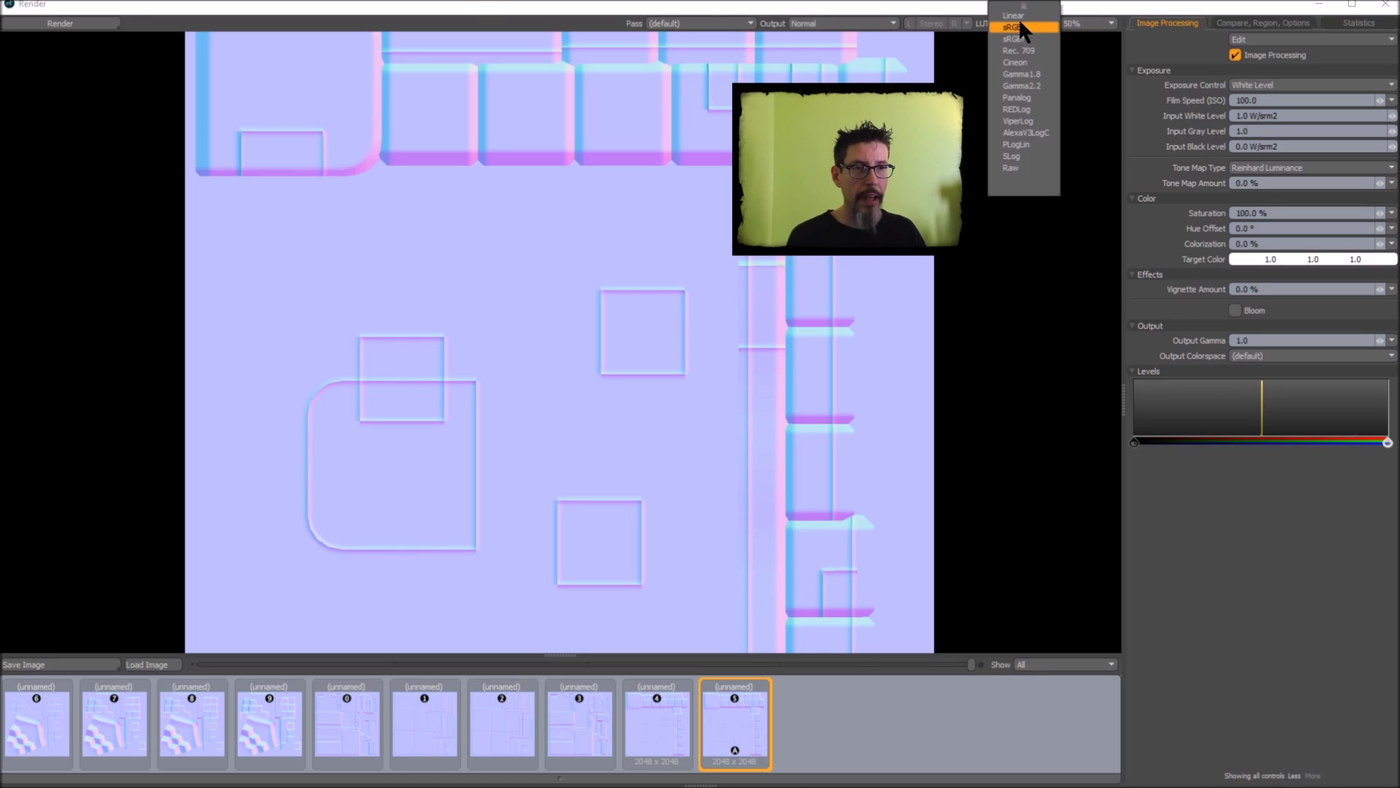
left_click(1019, 13)
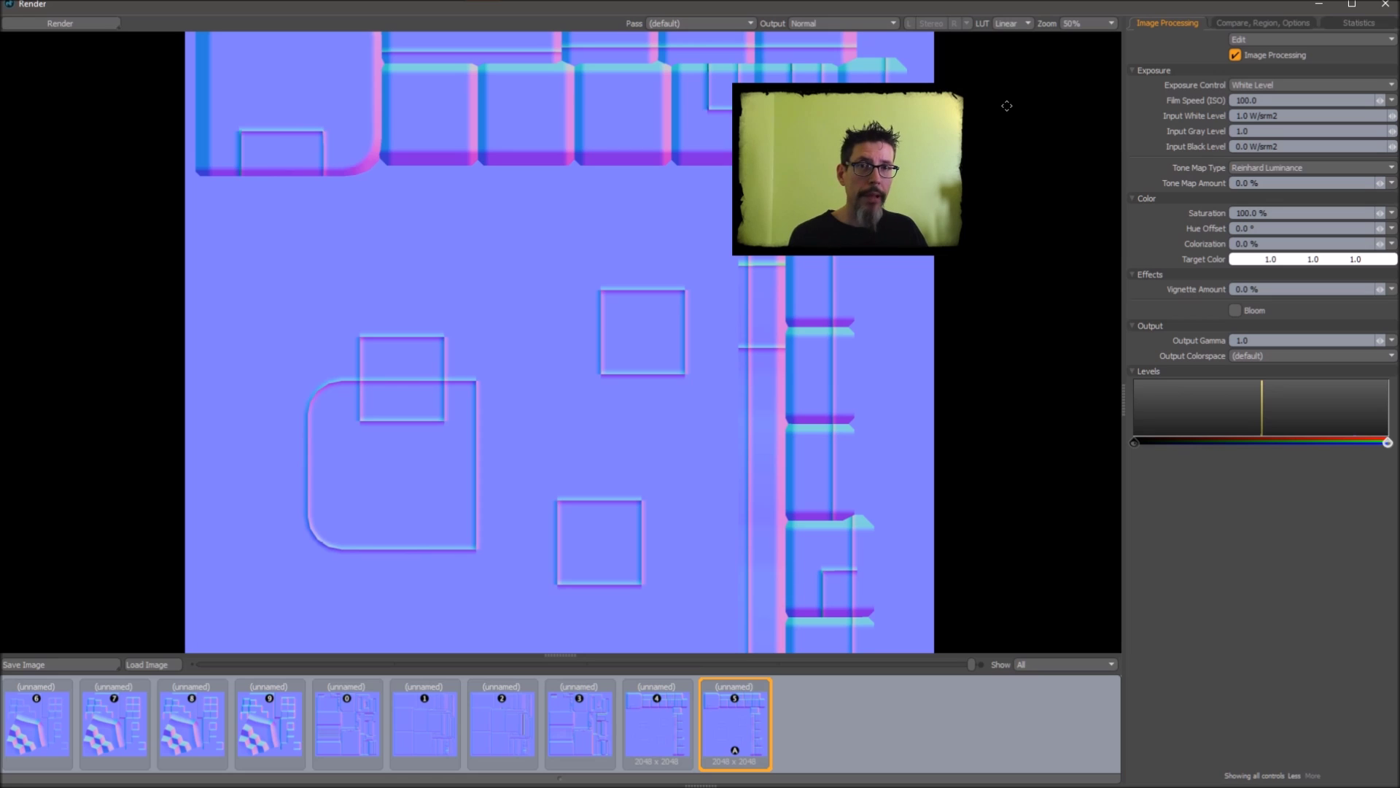
left_click(1276, 357)
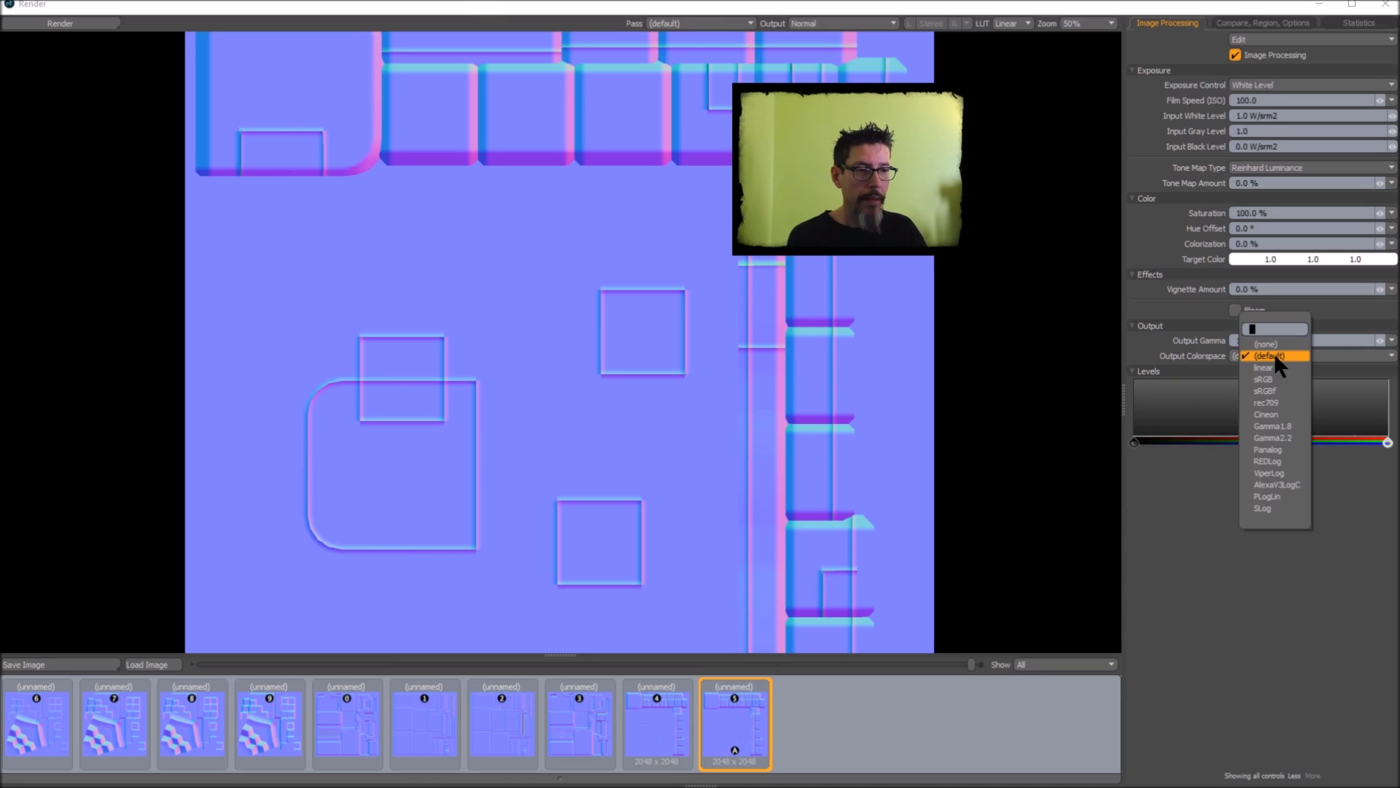
left_click(1270, 367)
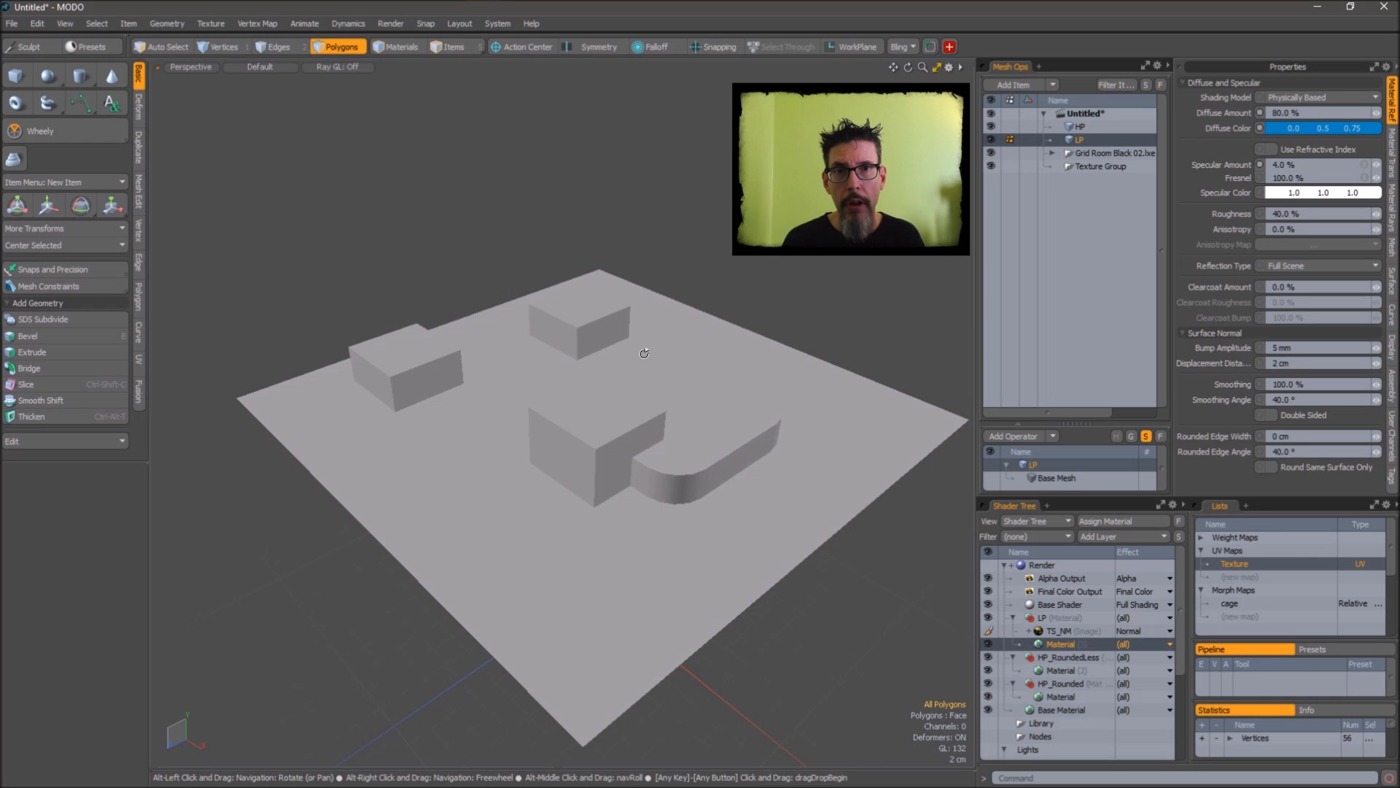
- Examine the LP mesh's baked rounded edges from several angles, with and without the TS_NM layer
left_click_drag(651, 374, 747, 318, "alt")
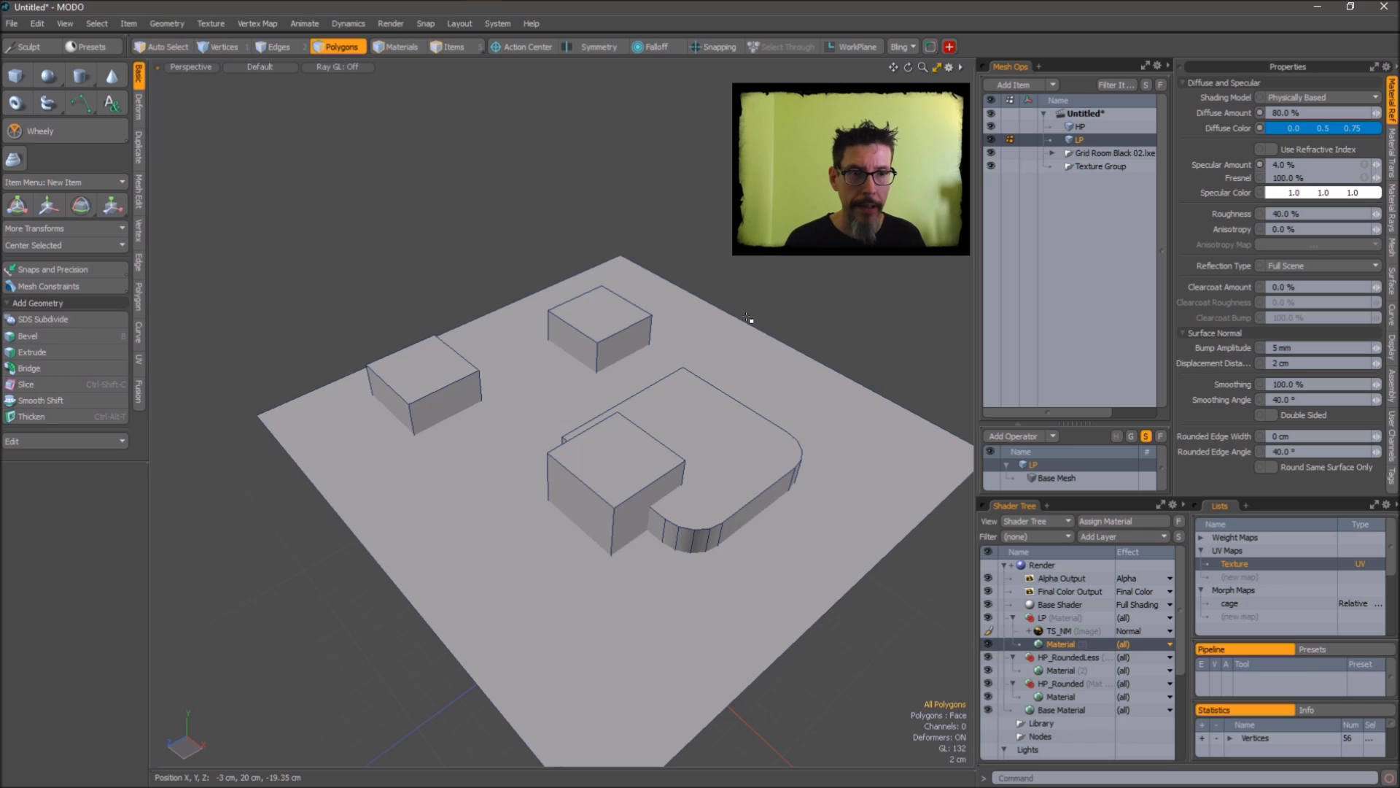
left_click_drag(747, 318, 812, 313, "alt")
left_click(991, 126)
left_click(991, 138)
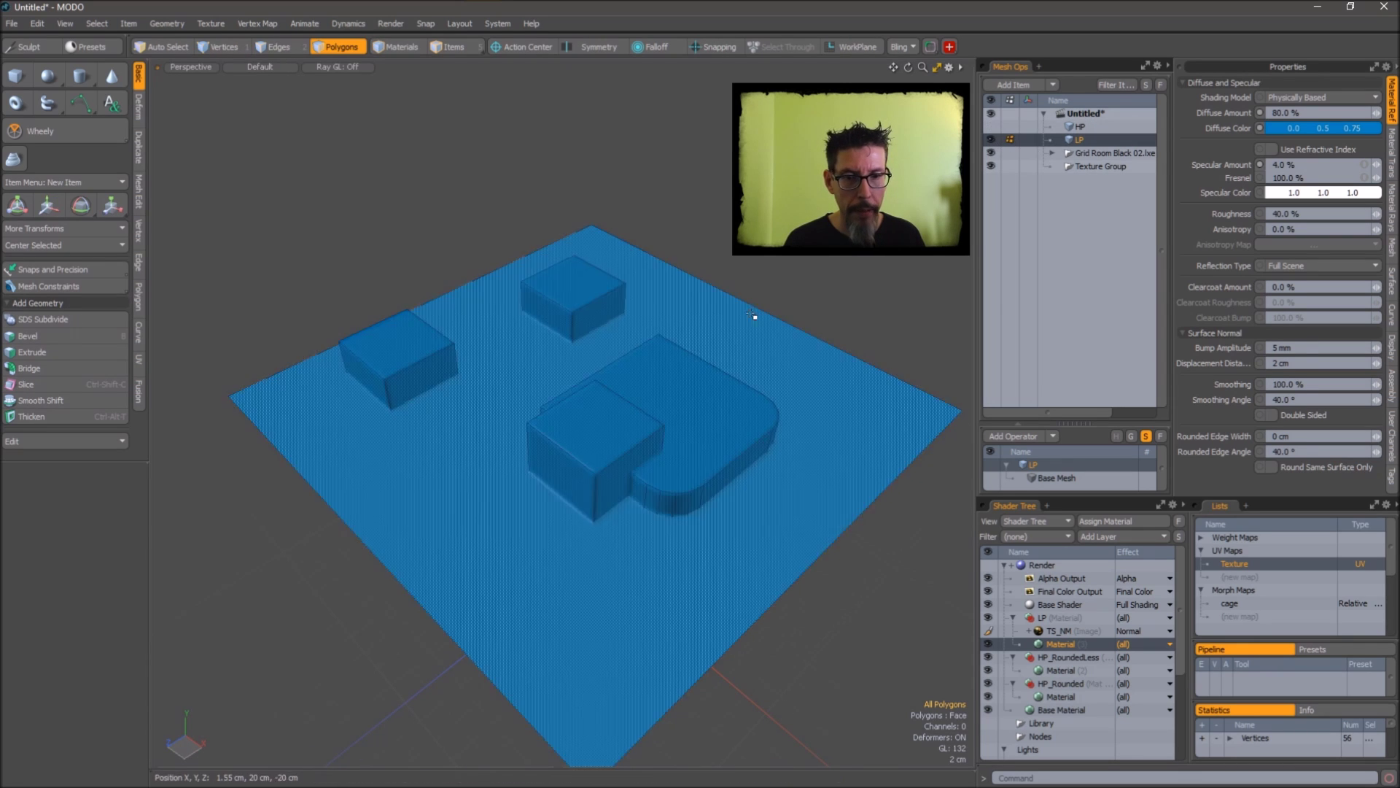
left_click_drag(694, 391, 765, 335, "alt")
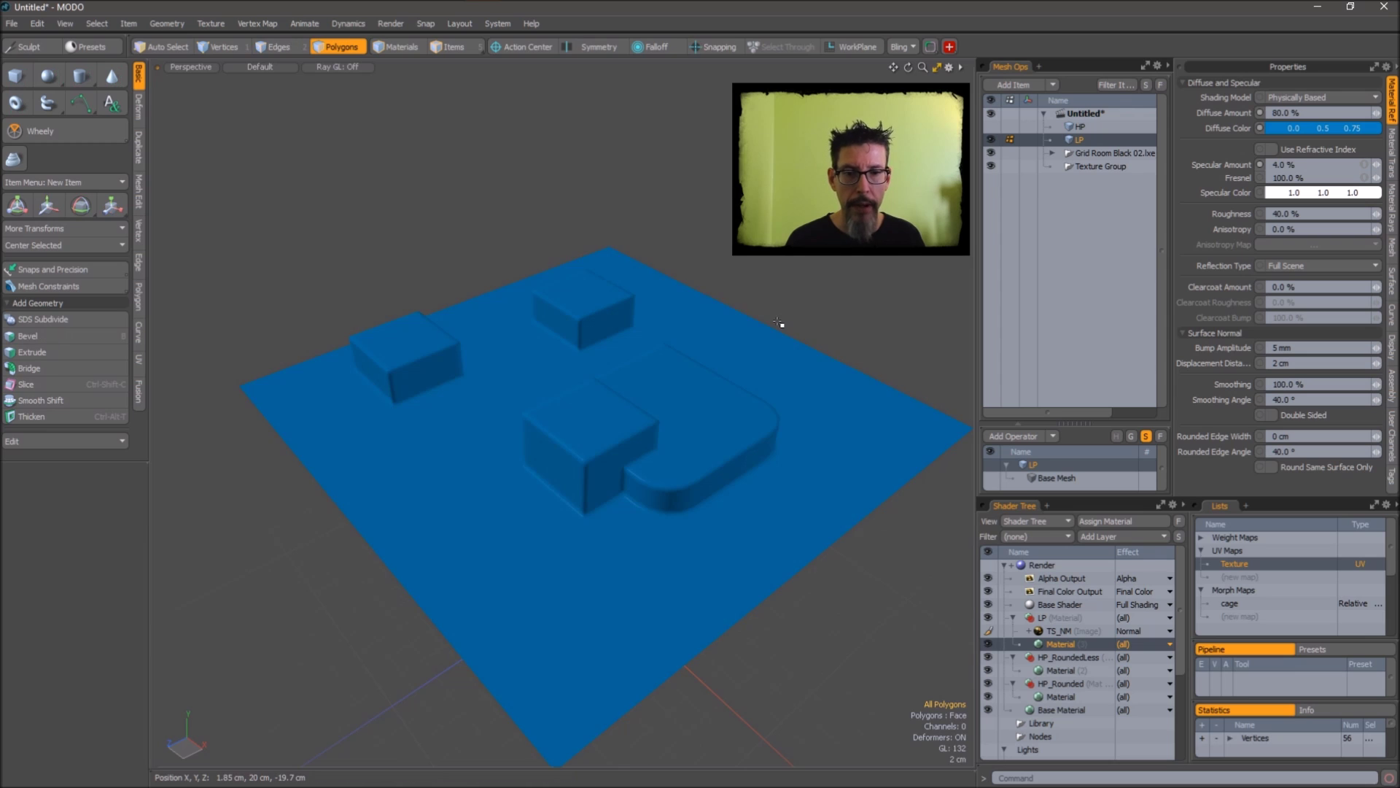
left_click_drag(669, 345, 671, 264, "alt")
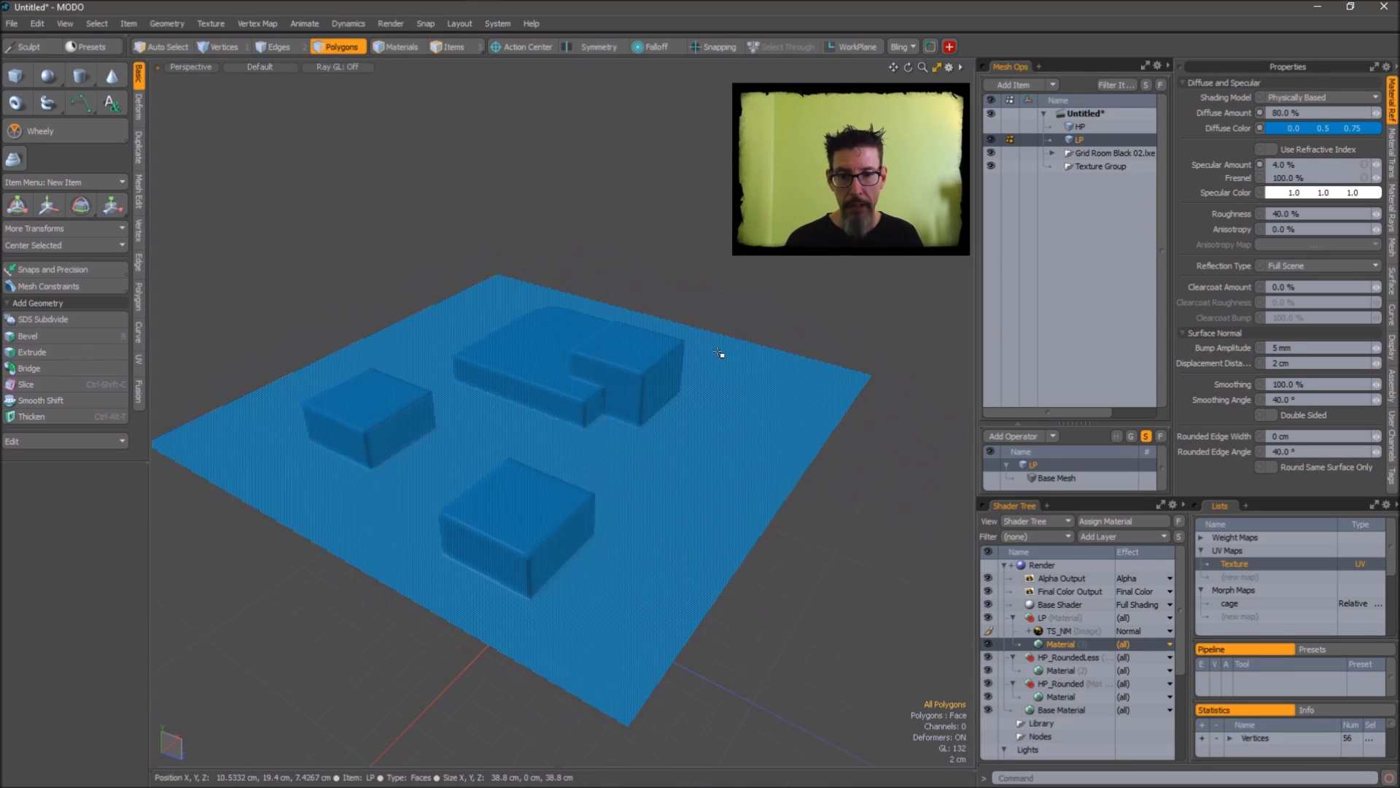
left_click_drag(737, 337, 781, 372, "alt")
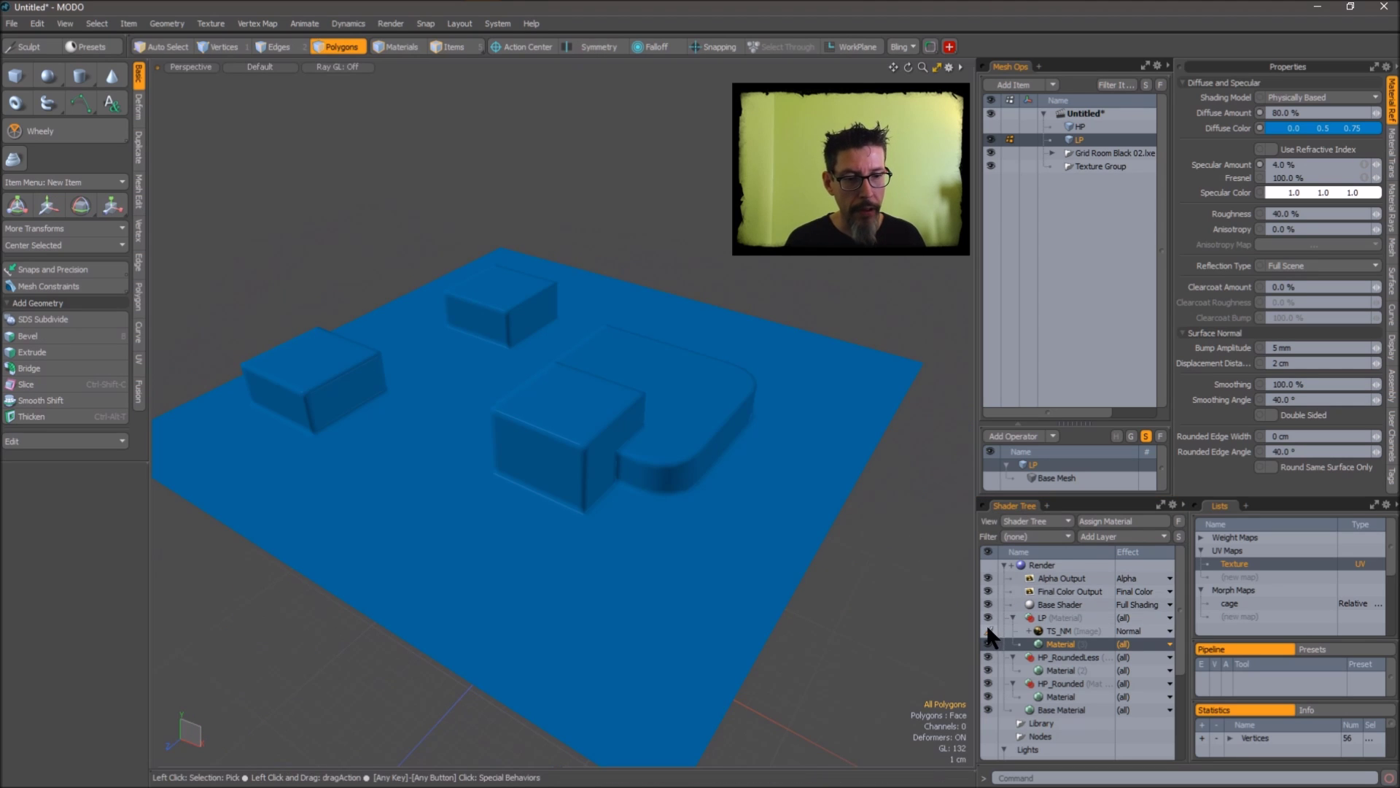
left_click_drag(737, 569, 912, 511, "alt")
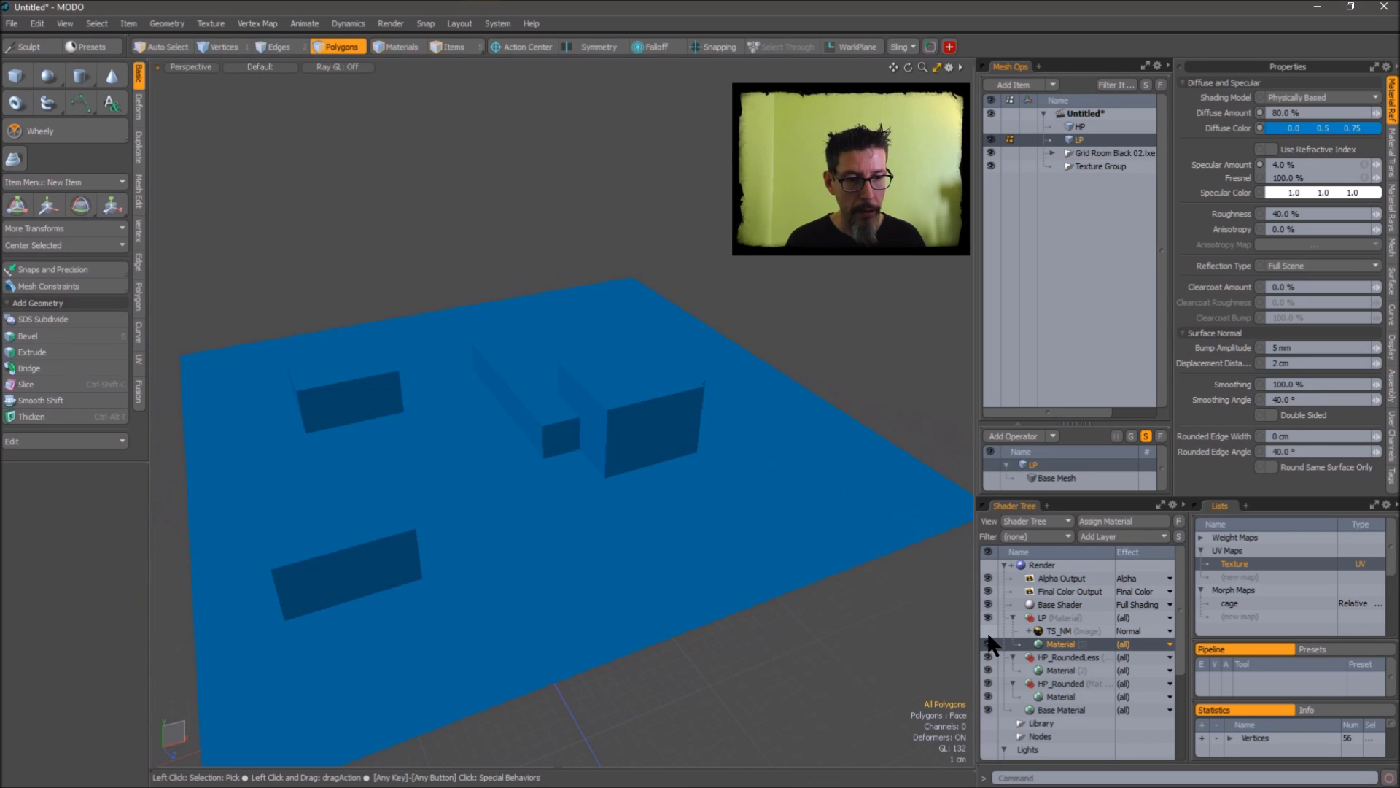
- Select one of the LP mesh's separate square blocks, frame it and examine its baked edges up close
left_click_drag(881, 335, 772, 359, "alt")
key("3")
left_click(660, 358)
double_click(660, 359)
key("shift+a")
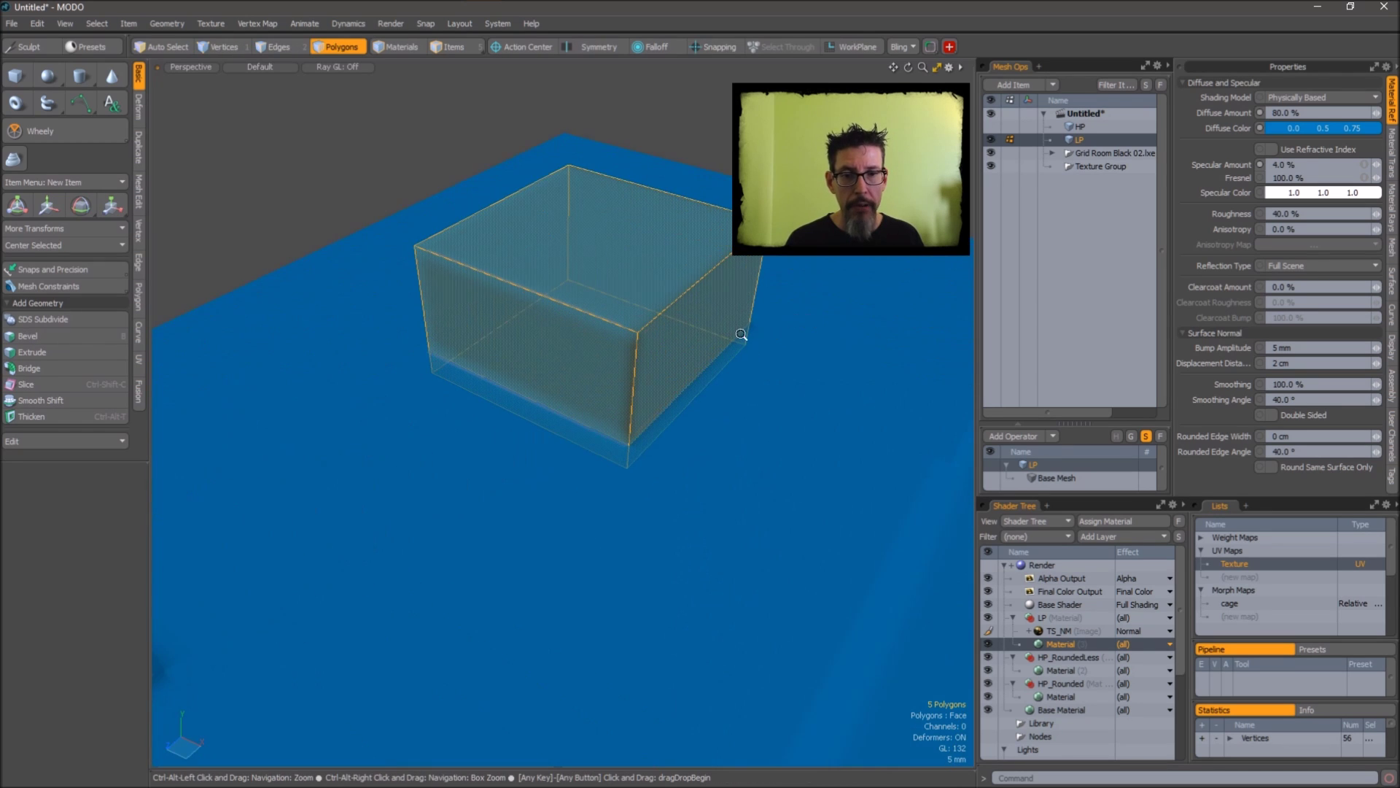
left_click_drag(734, 347, 741, 377, "alt")
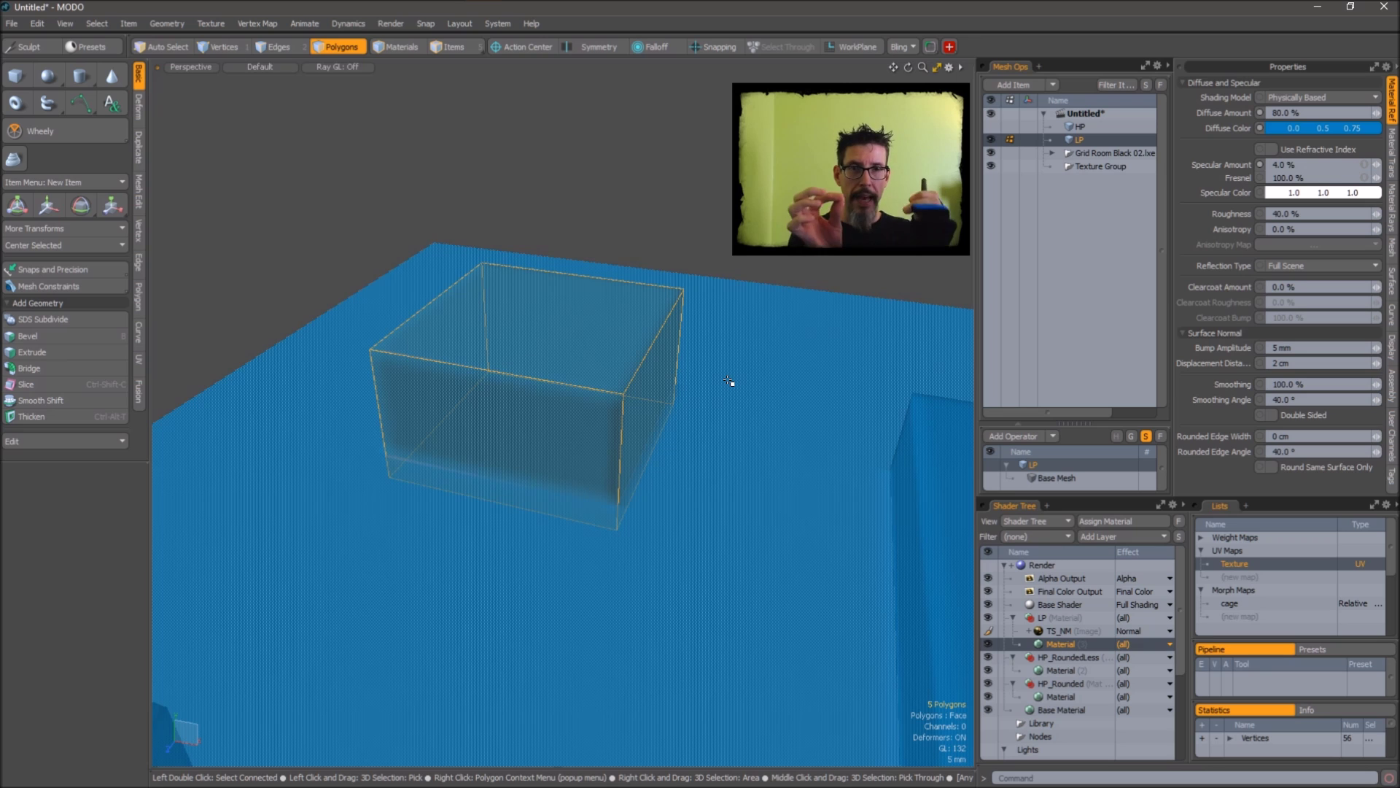
left_click_drag(729, 380, 723, 297, "alt")
left_click_drag(741, 494, 700, 421, "alt+shift")
left_click(801, 258)
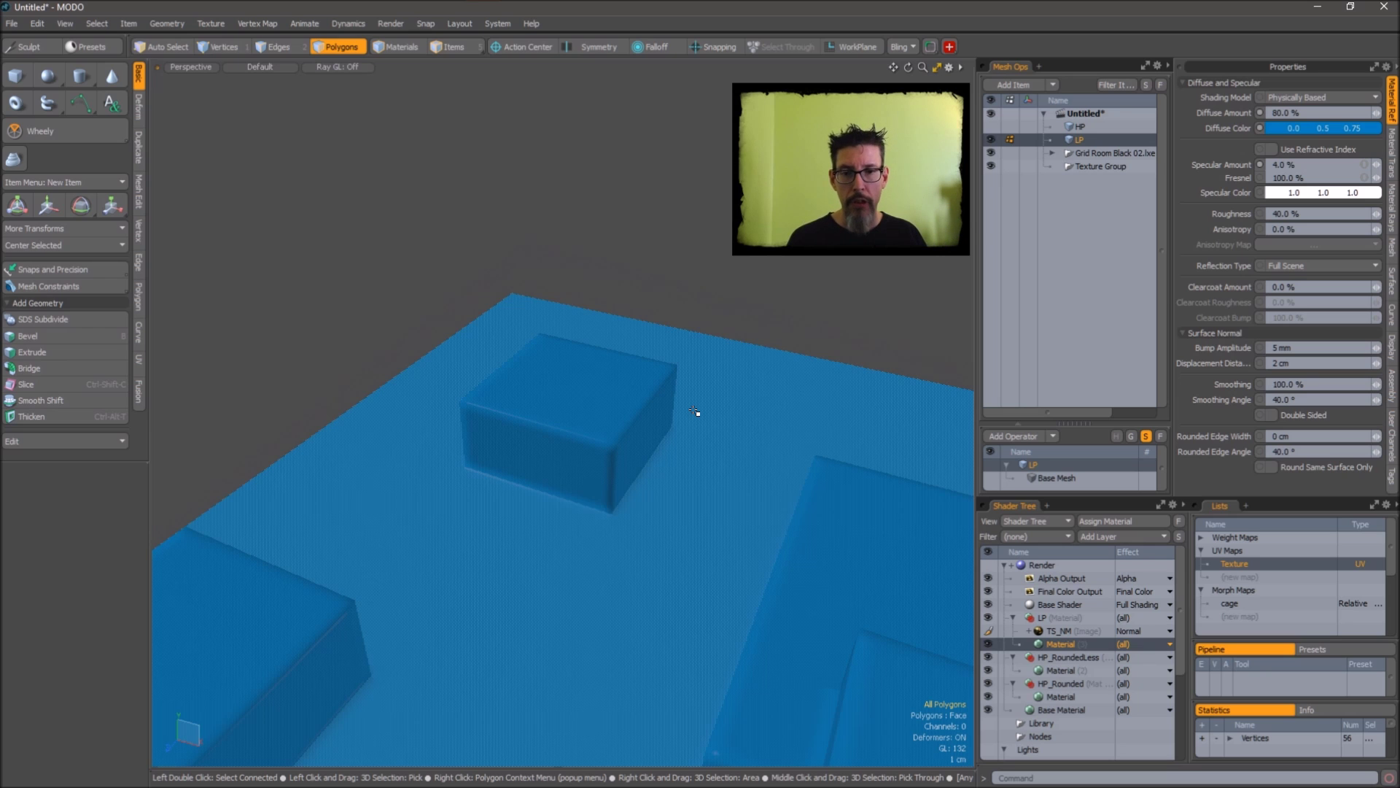
- Move the square block -12.05 cm along Z and inspect the baked edges on it and its footprint
double_click(633, 399)
key("w")
left_click_drag(675, 394, 668, 334, "alt")
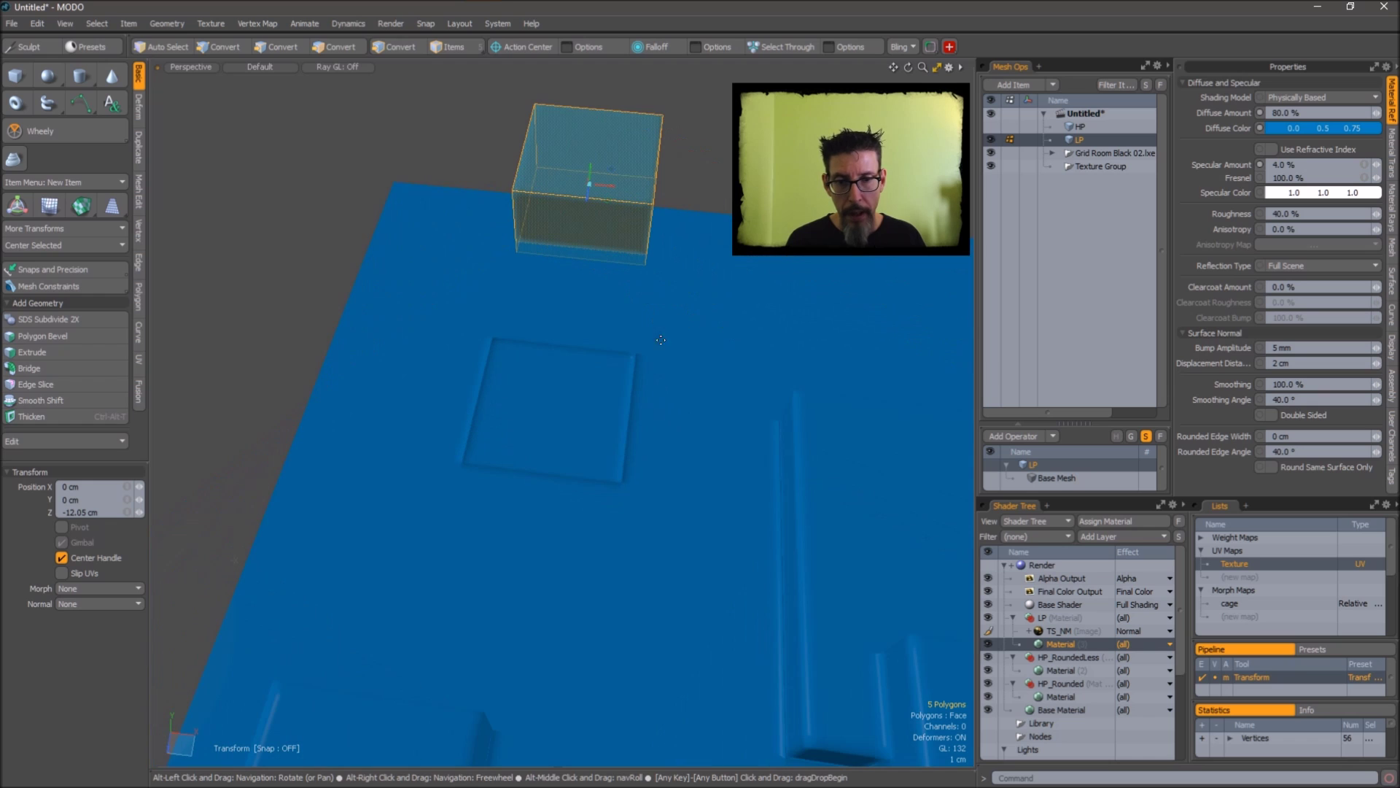
left_click_drag(493, 356, 550, 461, "alt")
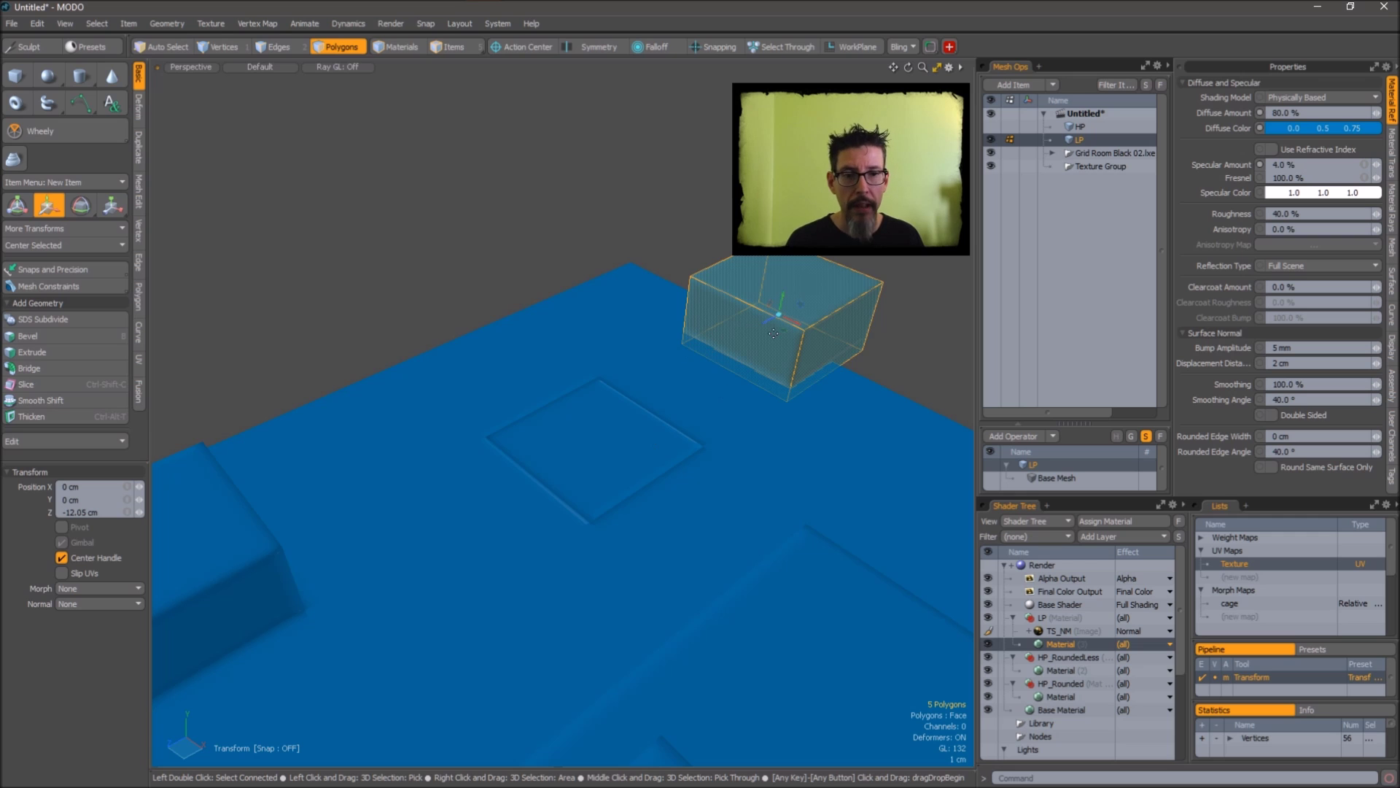
left_click_drag(782, 312, 861, 458, "alt")
key("q")
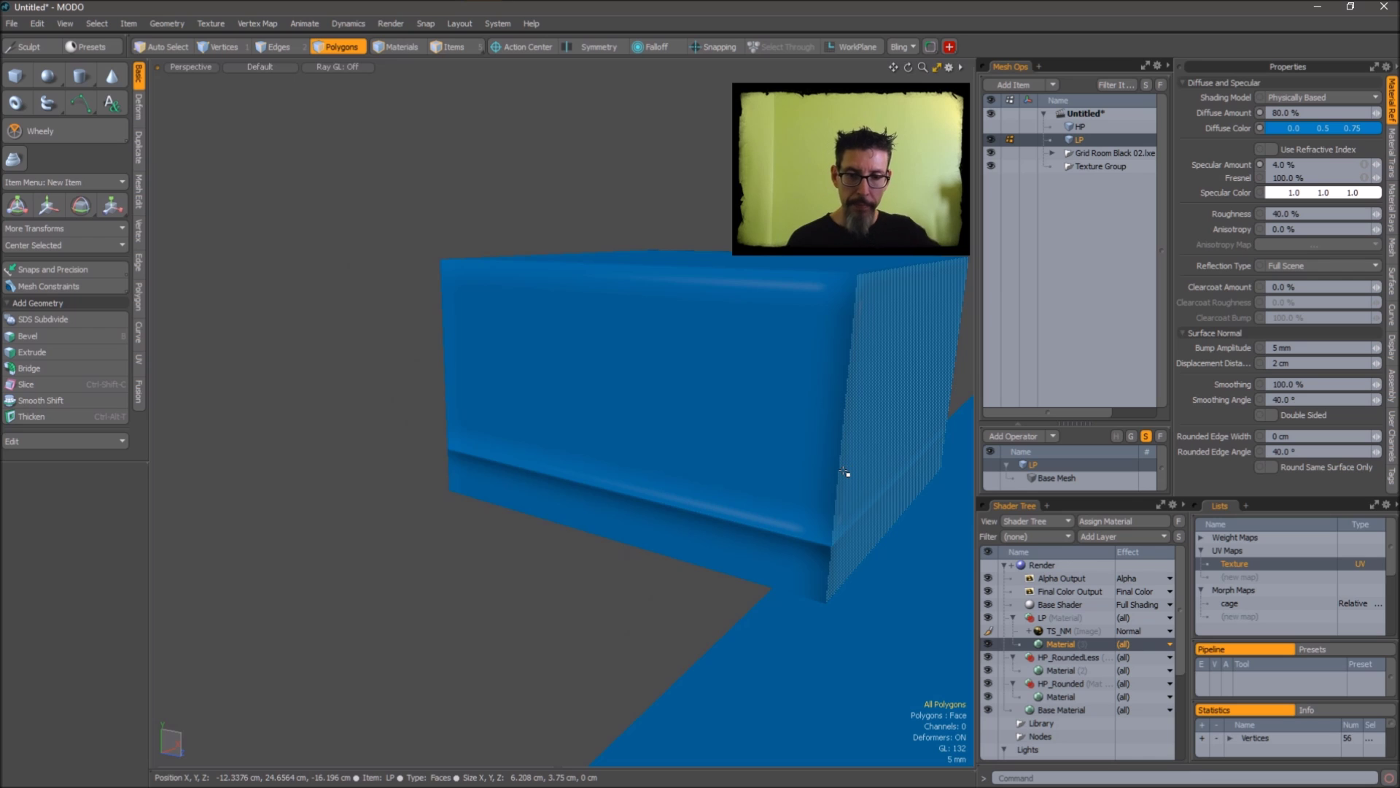
left_click_drag(850, 431, 694, 406, "alt")
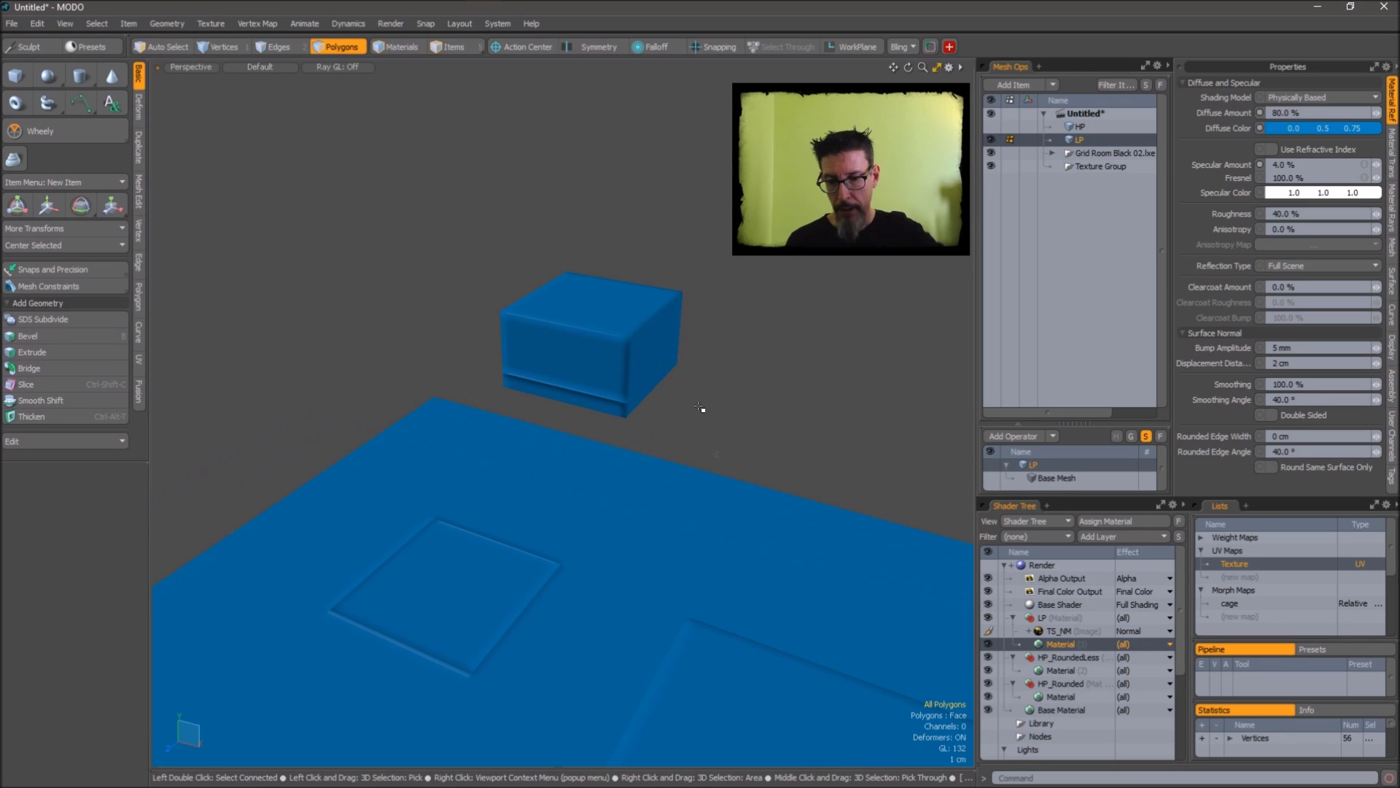
- Undo the square block's move and examine the baked shading where blocks meet the plane
double_click(656, 360)
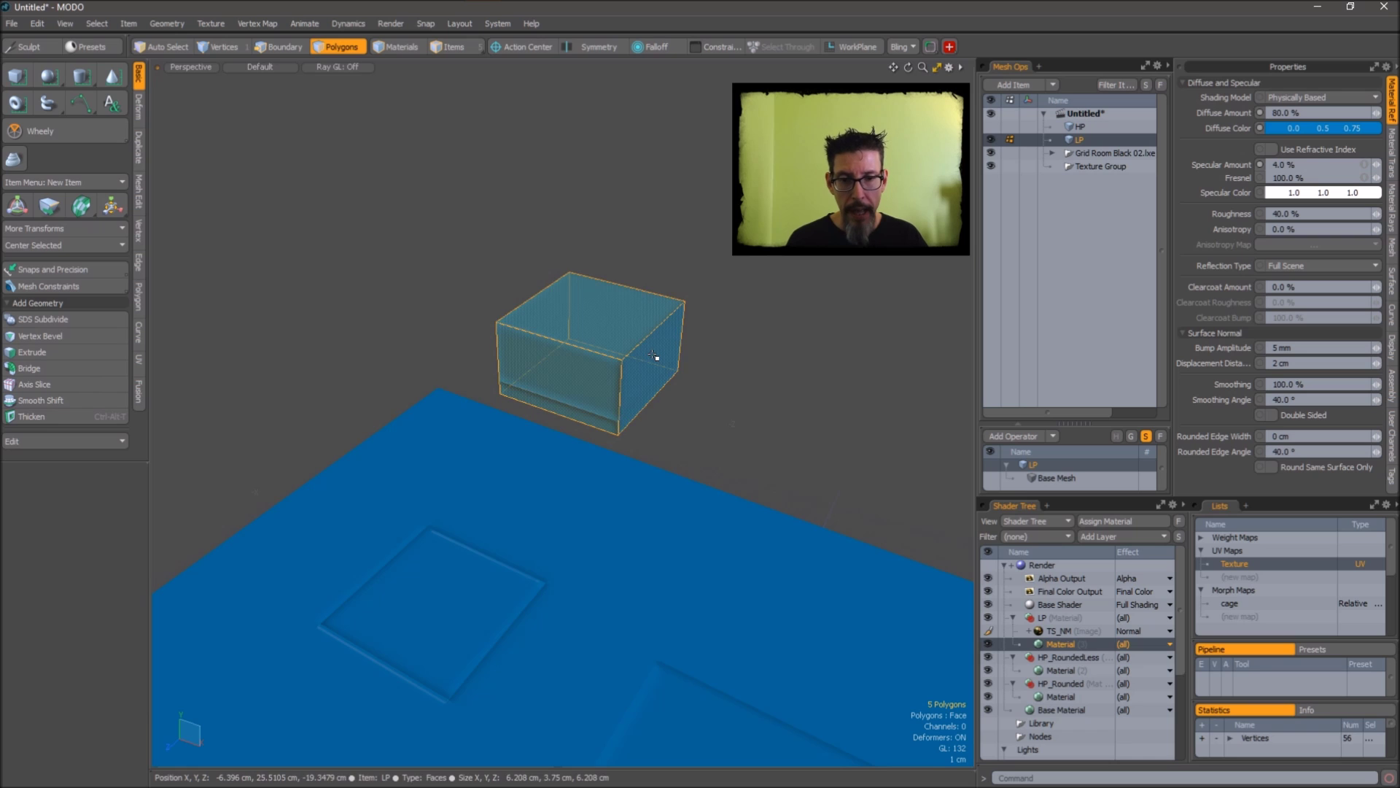
left_click(654, 361)
left_click_drag(656, 357, 759, 370, "alt")
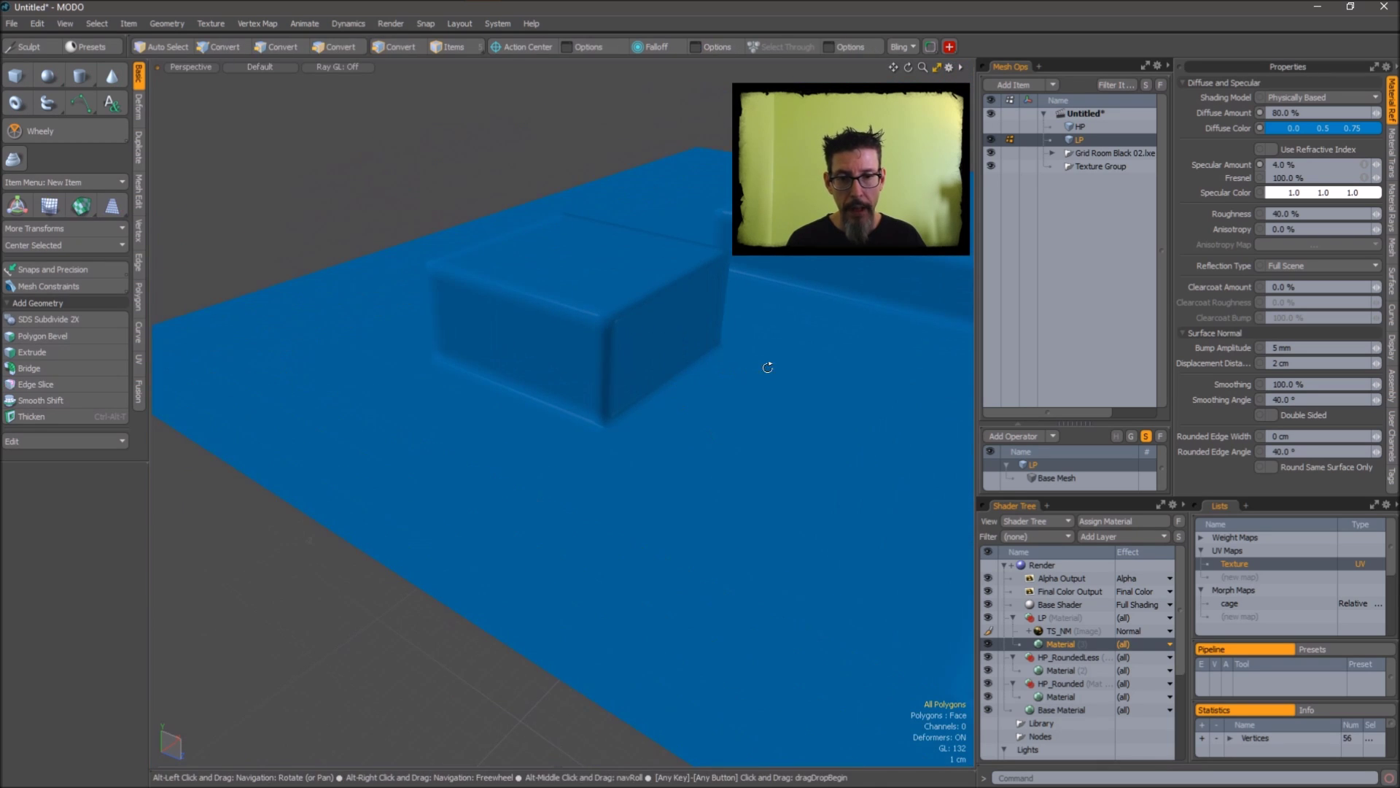
- Examine the LP mesh's baked edges on all blocks and the rounded raised shape from several angles
left_click_drag(706, 524, 733, 274, "alt")
double_click(703, 529)
left_click(703, 529)
left_click_drag(773, 319, 747, 284, "alt")
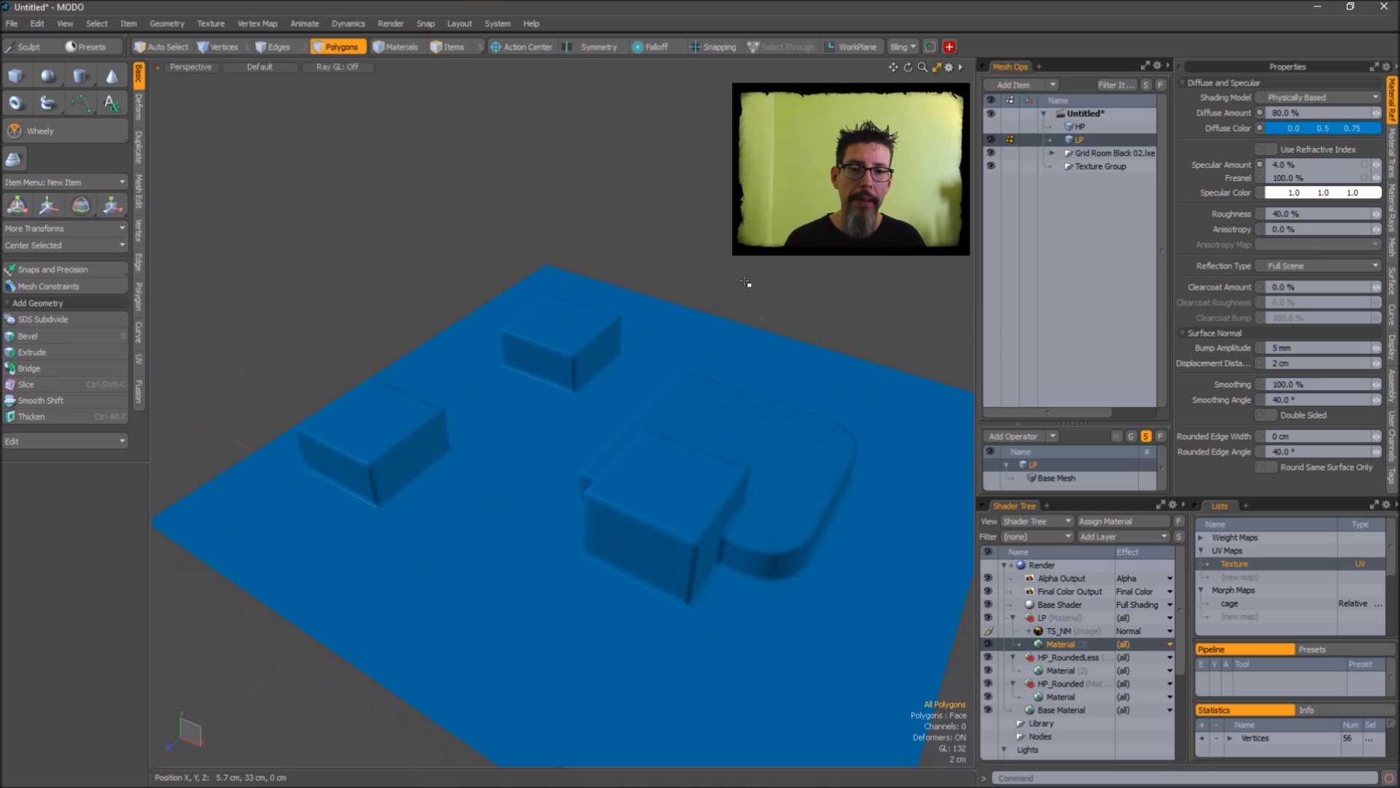
double_click(765, 341)
left_click(766, 341)
left_click_drag(904, 259, 846, 266, "alt")
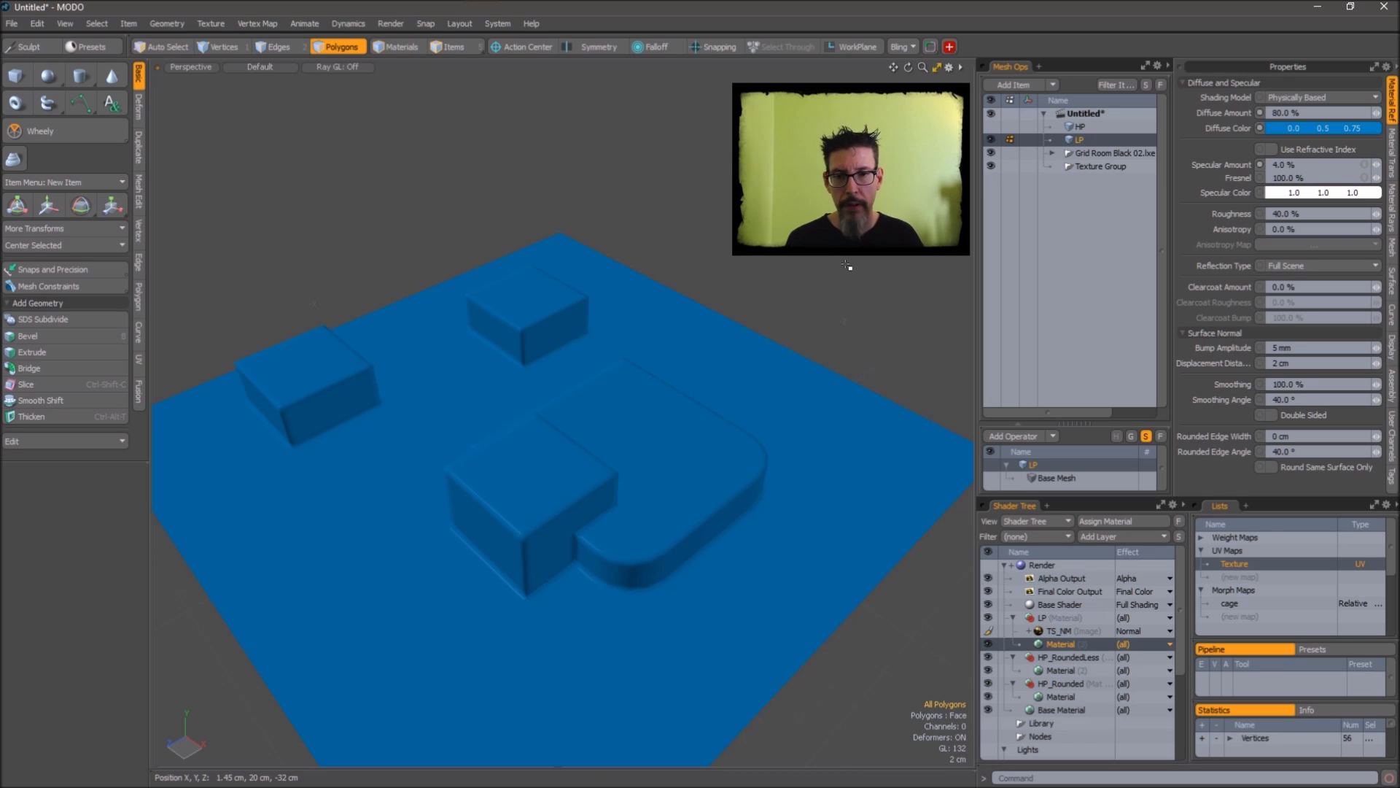
mouse_move(800, 388)
left_mouse_down("alt")
mouse_move(572, 372)
mouse_move(776, 394)
left_mouse_up("alt")
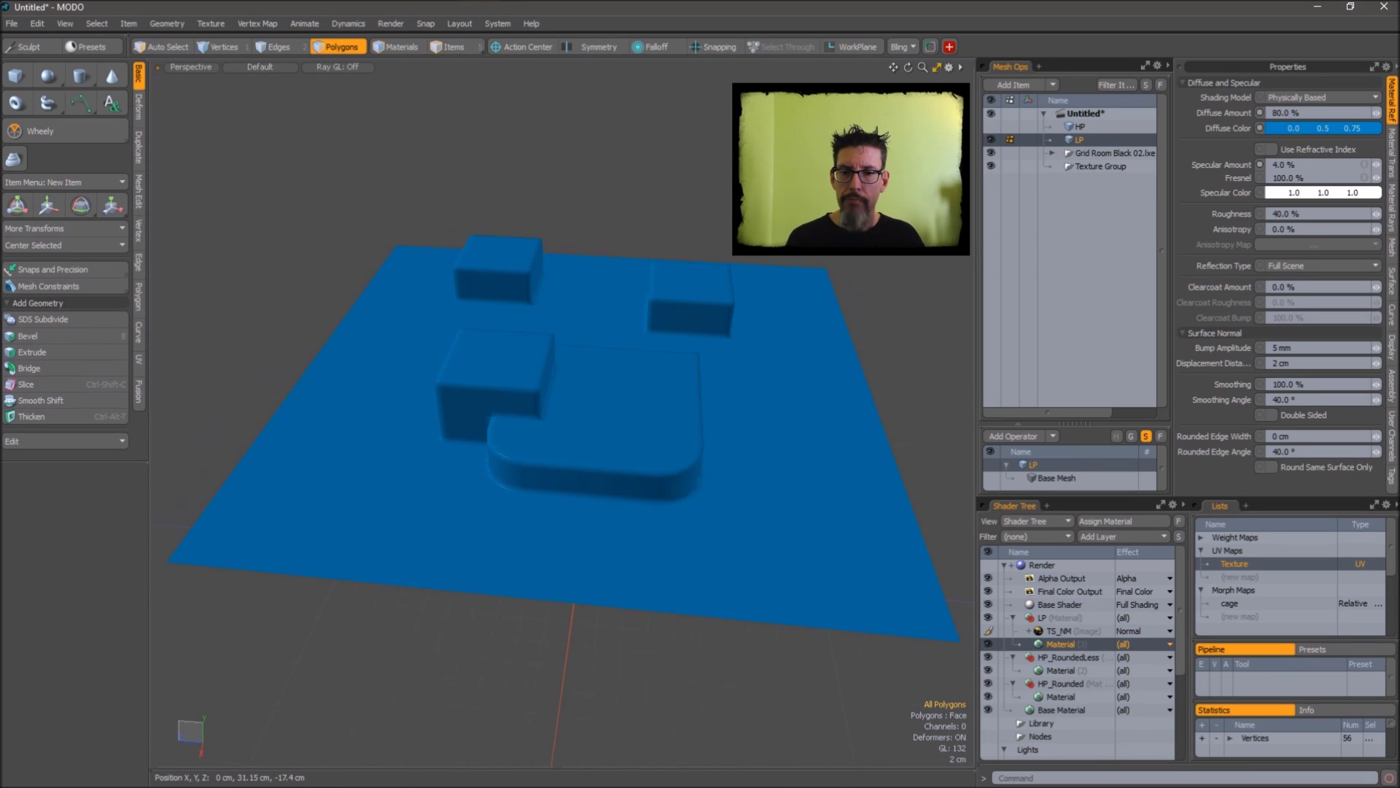
left_click_drag(775, 393, 736, 324, "alt")
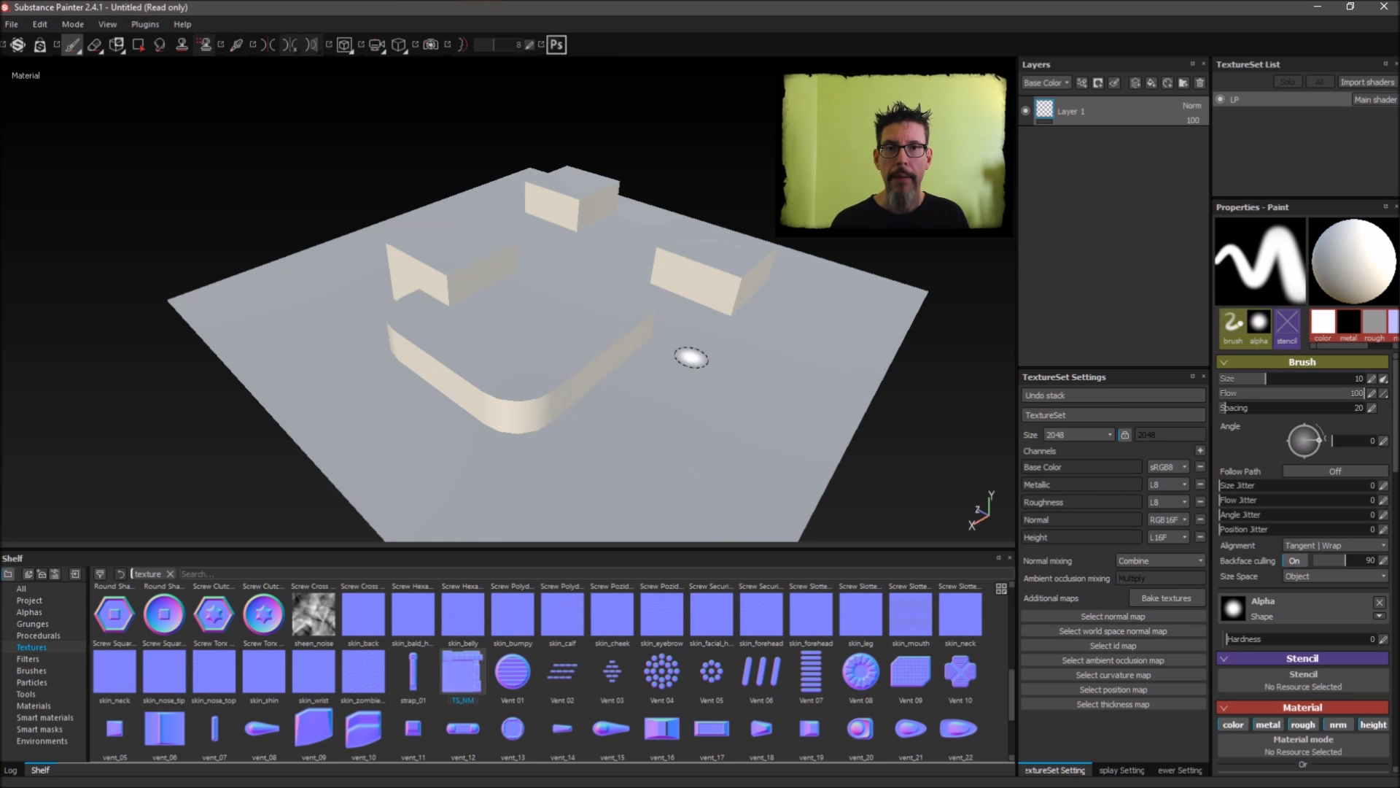
- Switch to Substance Painter and assign the TS_NM texture as the LP texture set's normal map
left_click_drag(684, 360, 729, 335, "alt")
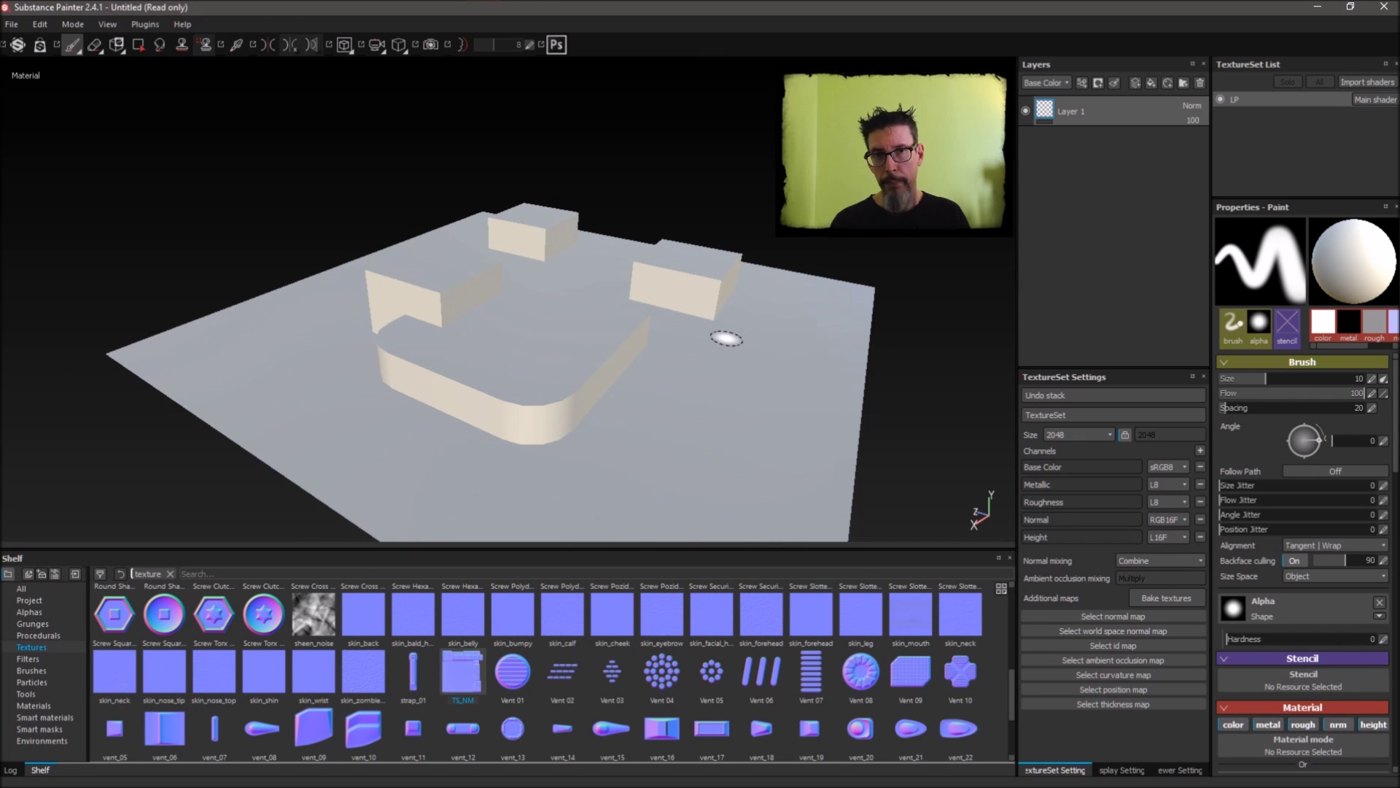
left_click(414, 659)
left_click(453, 668)
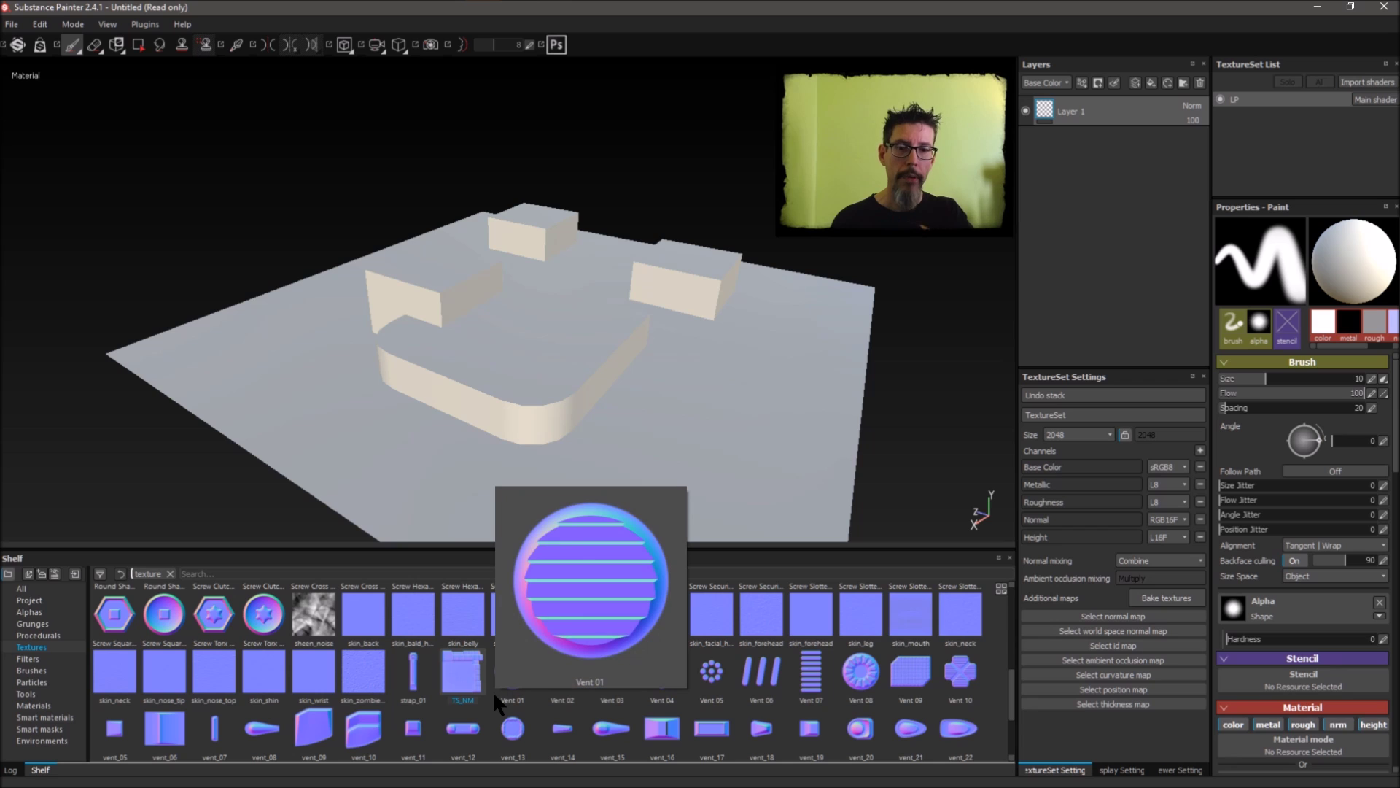
mouse_move(458, 657)
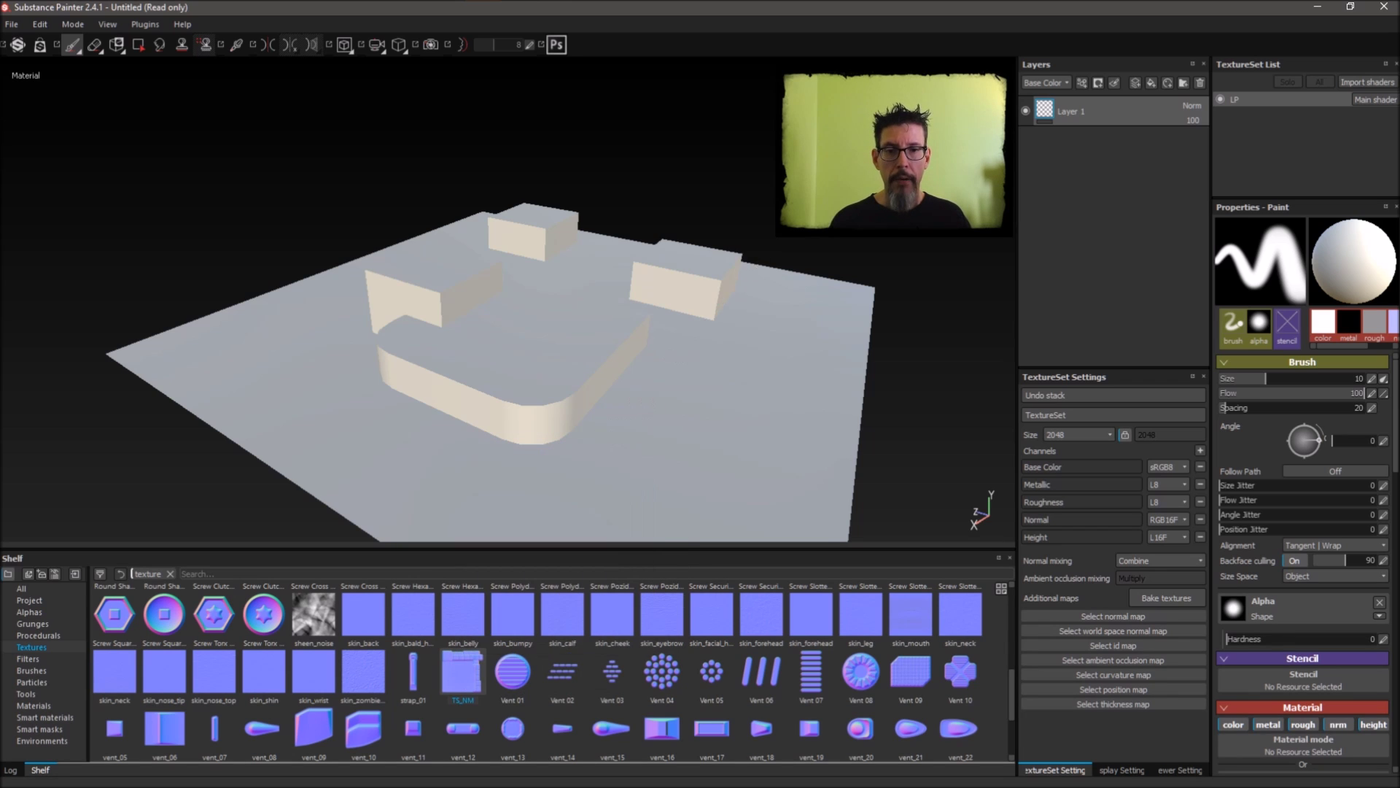
left_click_drag(510, 329, 554, 321, "alt")
left_click_drag(737, 298, 752, 295, "alt")
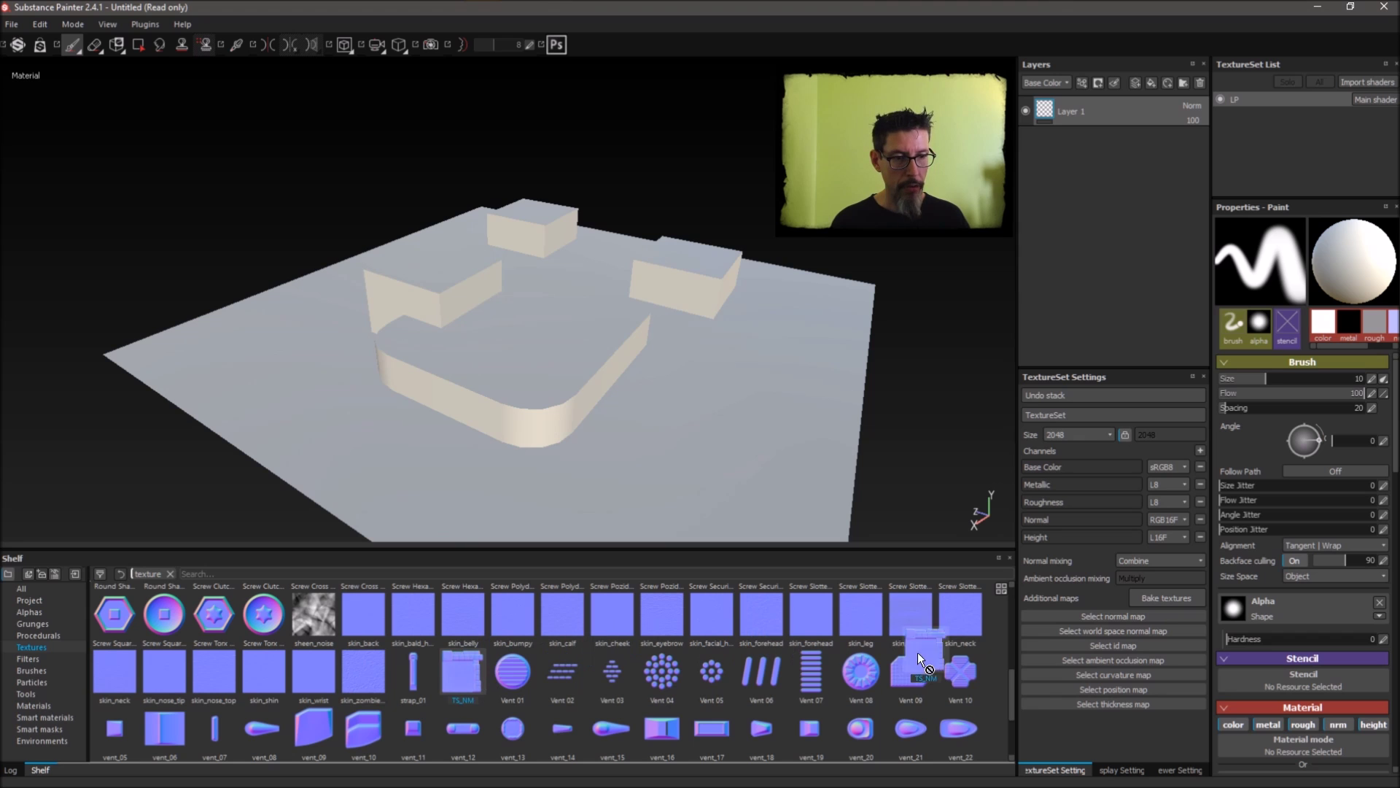
left_click_drag(1086, 617, 1086, 617)
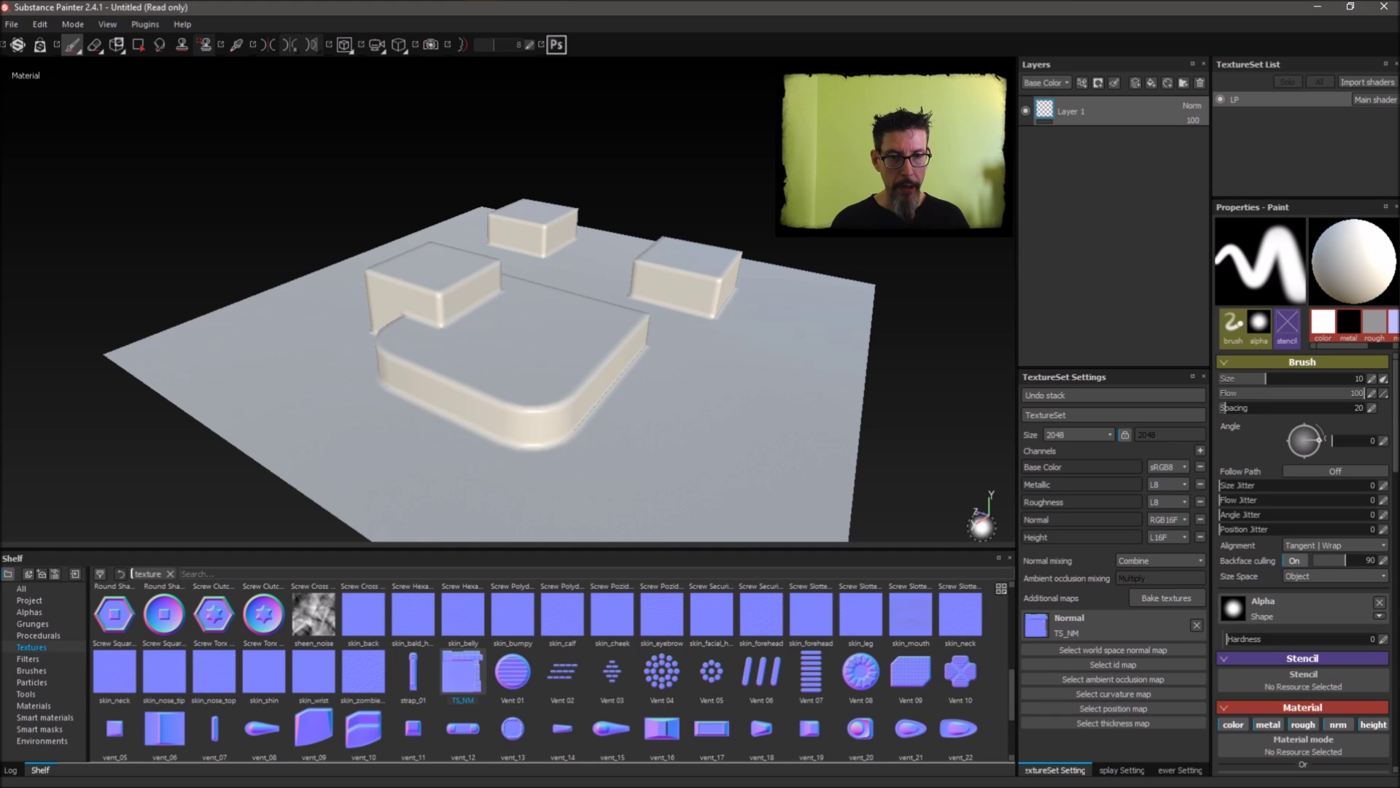
- Inspect the normal-mapped rounded edges on the model under different lighting directions and viewing angles
mouse_move(598, 204)
left_mouse_down("alt")
mouse_move(749, 225)
mouse_move(781, 256)
mouse_move(808, 241)
mouse_move(681, 362)
mouse_move(742, 333)
left_mouse_up("alt")
mouse_move(742, 333)
right_mouse_down("shift")
mouse_move(787, 332)
mouse_move(707, 327)
mouse_move(747, 350)
right_mouse_up("shift")
left_click_drag(746, 350, 562, 318, "alt")
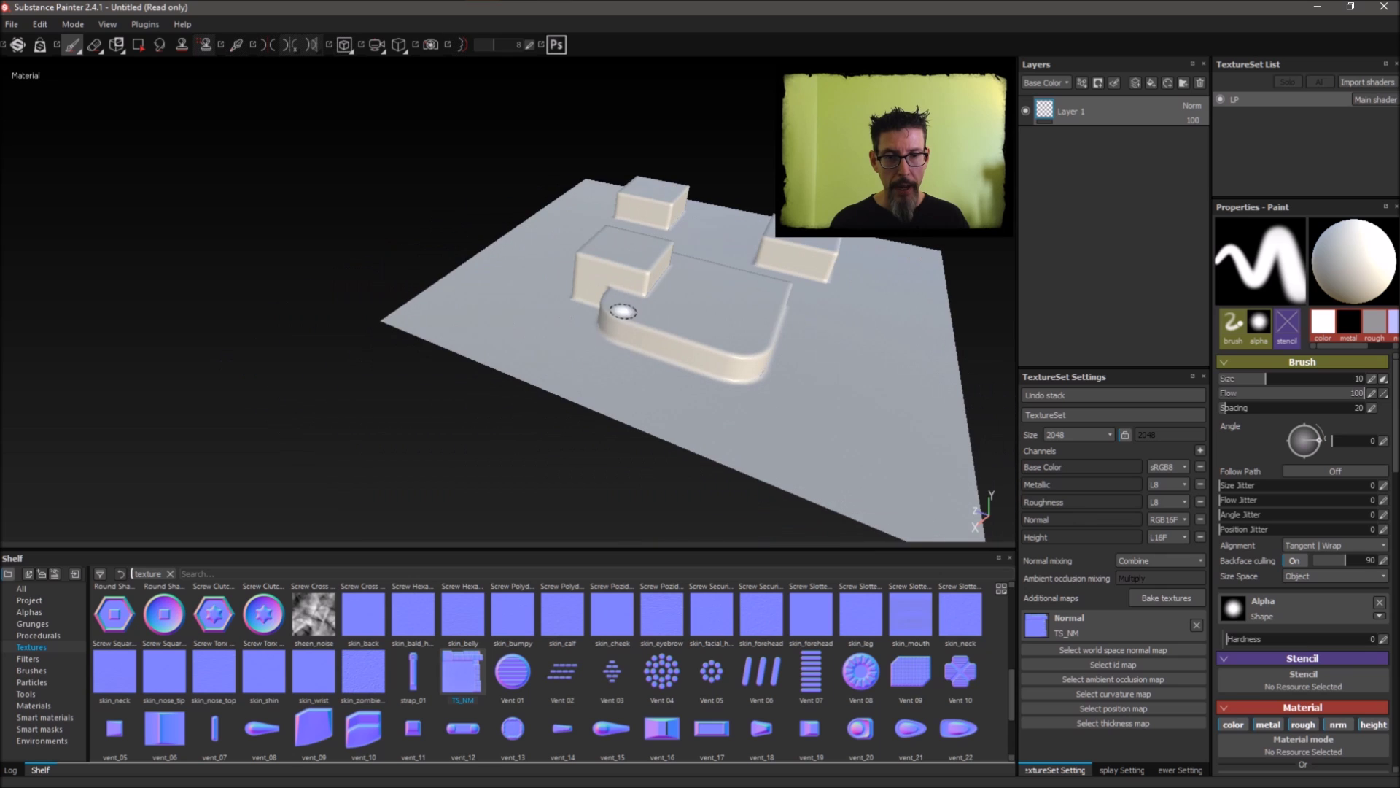
mouse_move(767, 280)
left_mouse_down("alt")
mouse_move(628, 312)
mouse_move(663, 350)
left_mouse_up("alt")
mouse_move(663, 350)
right_mouse_down("shift")
mouse_move(721, 316)
mouse_move(694, 315)
right_mouse_up("shift")
mouse_move(693, 316)
left_mouse_down("alt")
mouse_move(662, 297)
mouse_move(700, 291)
mouse_move(679, 334)
mouse_move(707, 321)
mouse_move(686, 304)
mouse_move(728, 225)
mouse_move(755, 218)
left_mouse_up("alt")
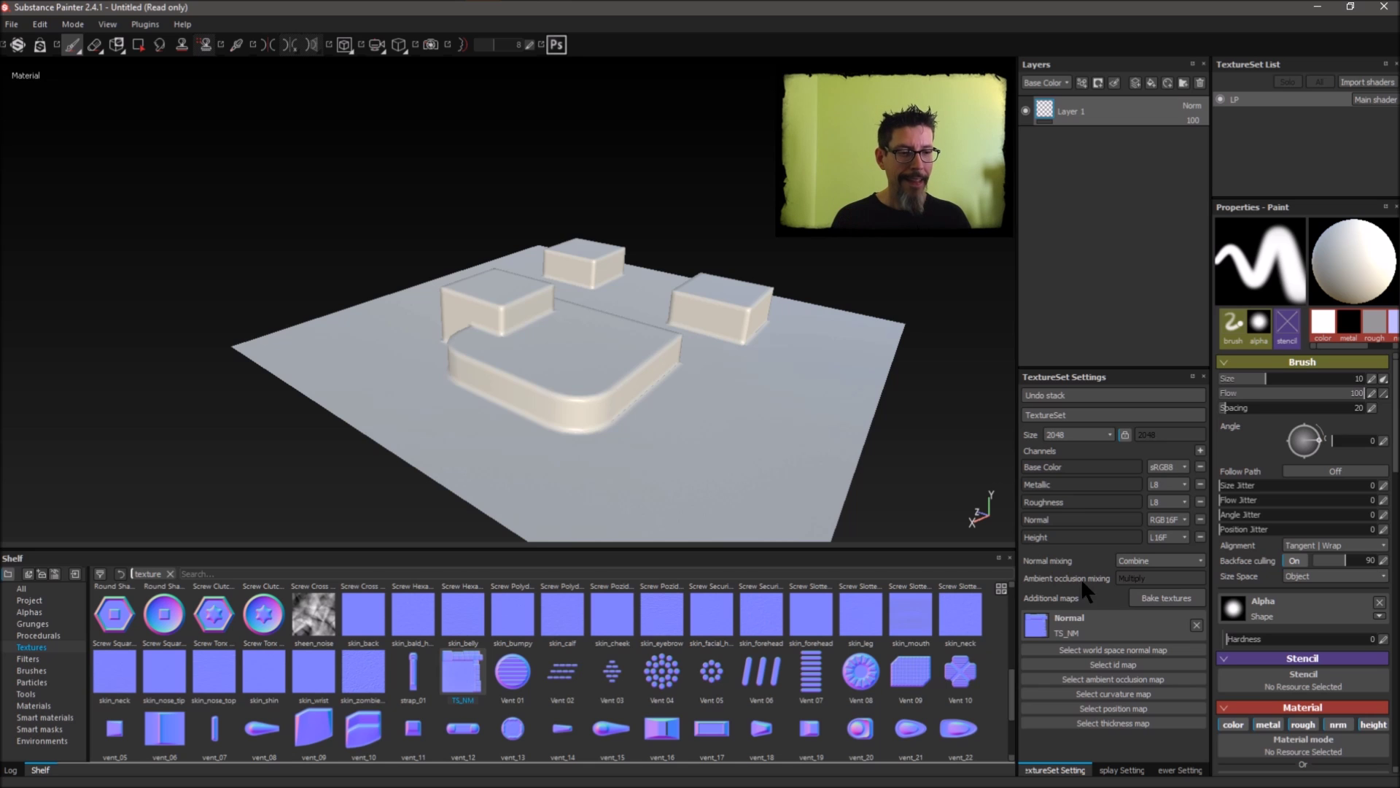
- Bake the LP additional maps at 2048x2048, leaving out the Normal and ID maps
left_click(1148, 601)
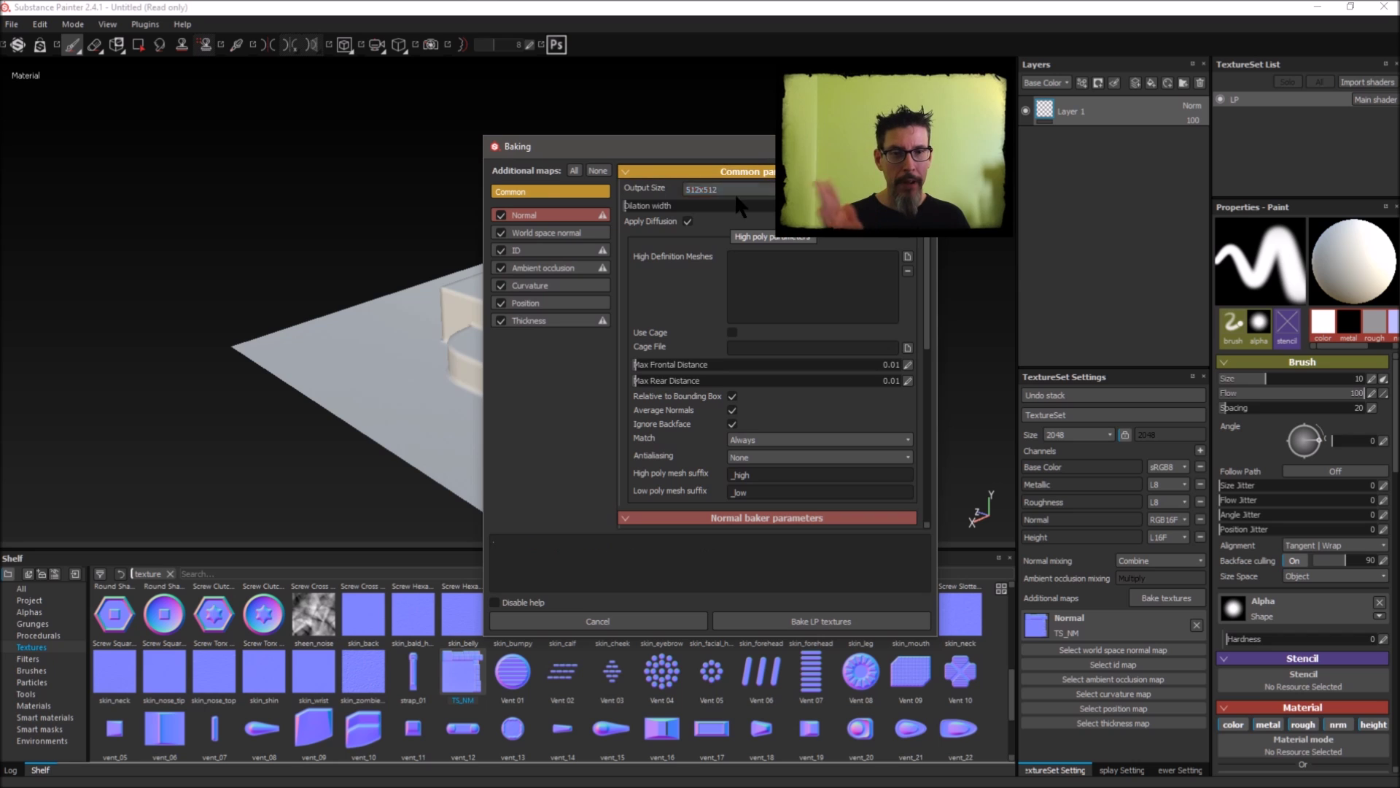
left_click(734, 190)
left_click(714, 267)
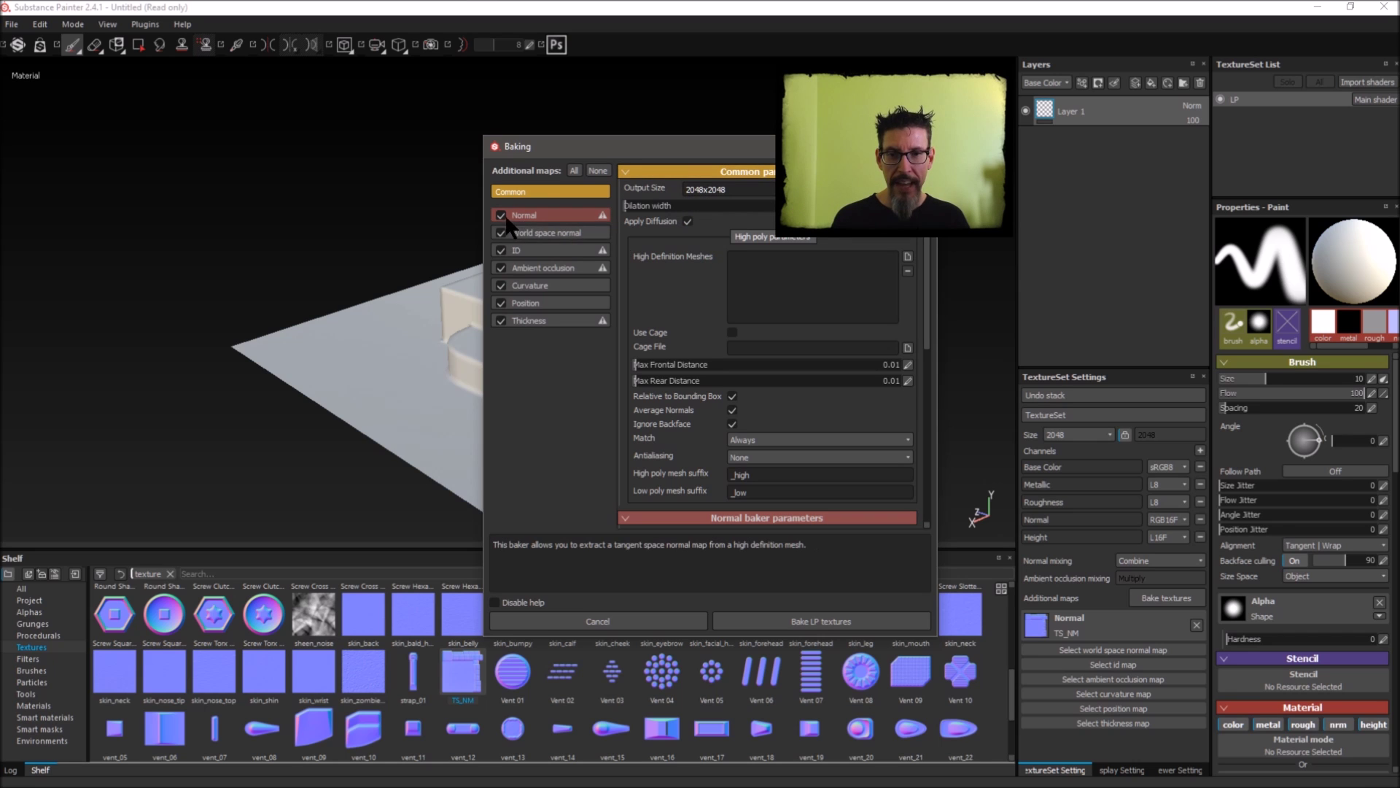
mouse_move(580, 153)
left_mouse_down()
mouse_move(624, 138)
mouse_move(587, 135)
left_mouse_up()
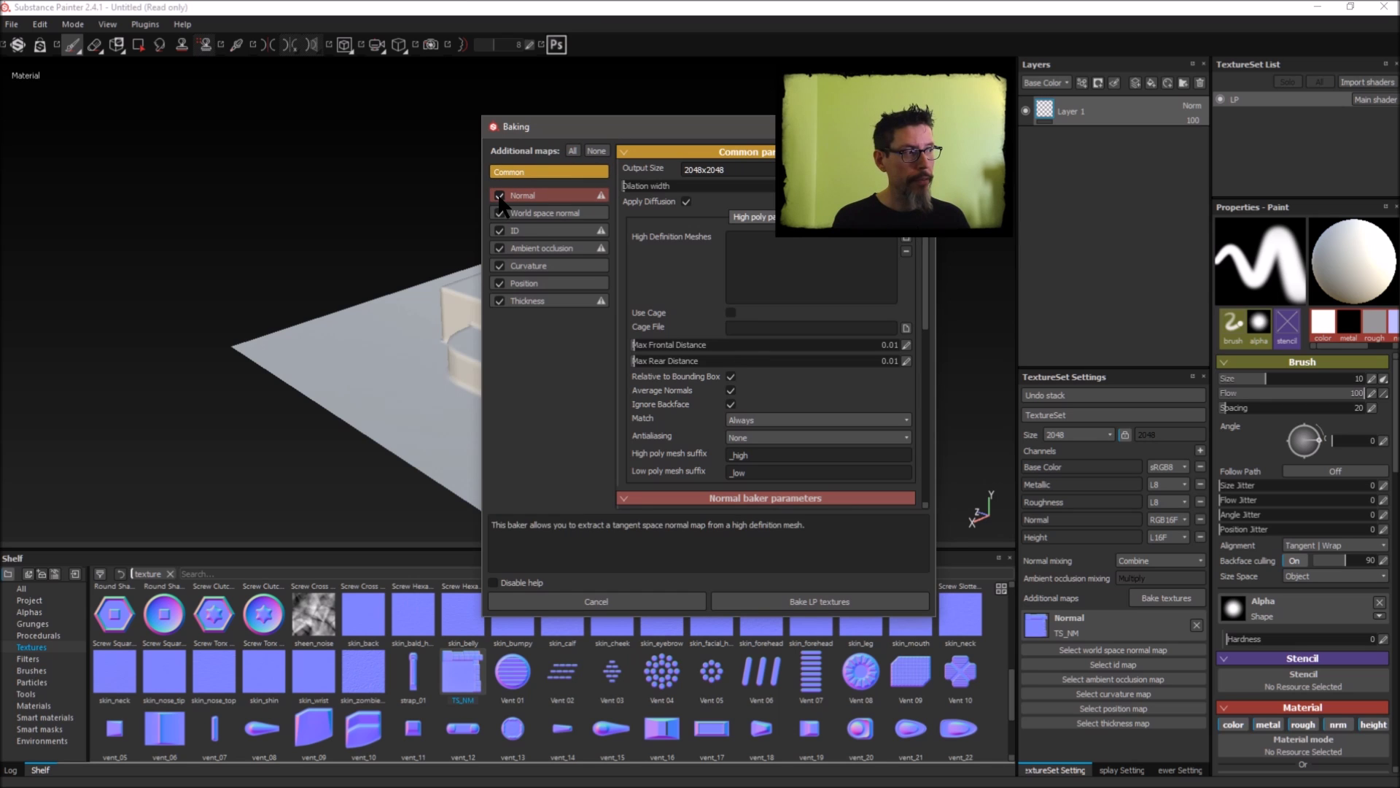
left_click_drag(592, 137, 369, 113)
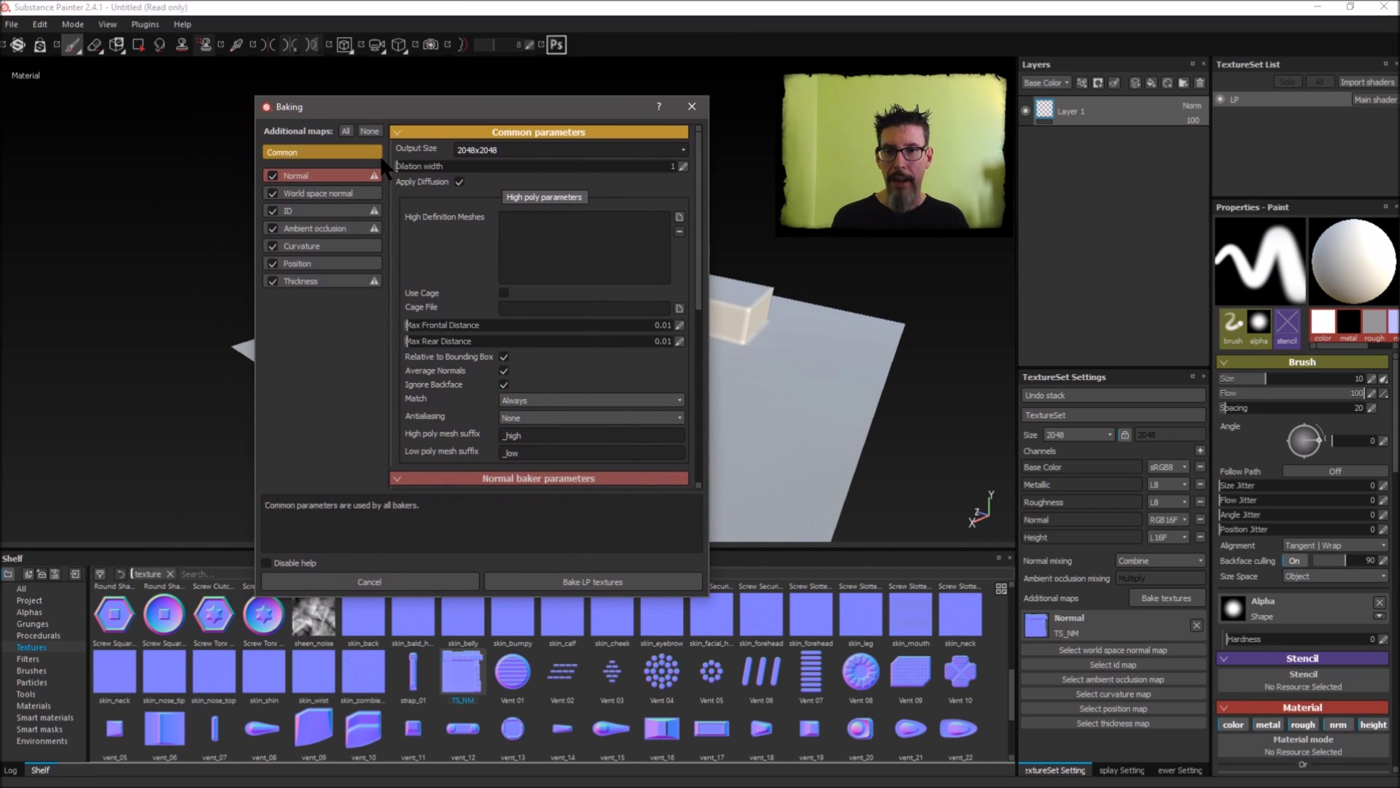
left_click(493, 151)
left_click(478, 225)
left_click(272, 176)
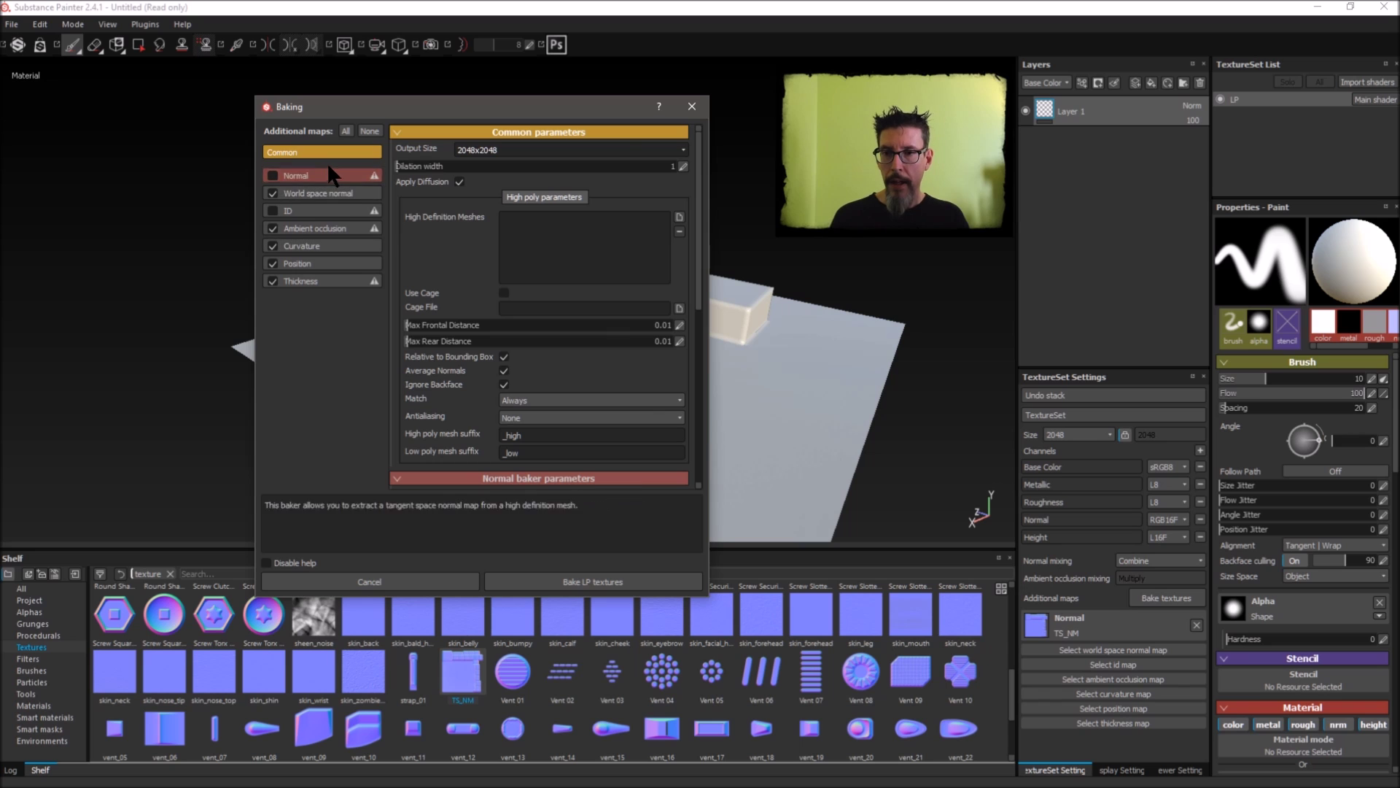
left_click(548, 582)
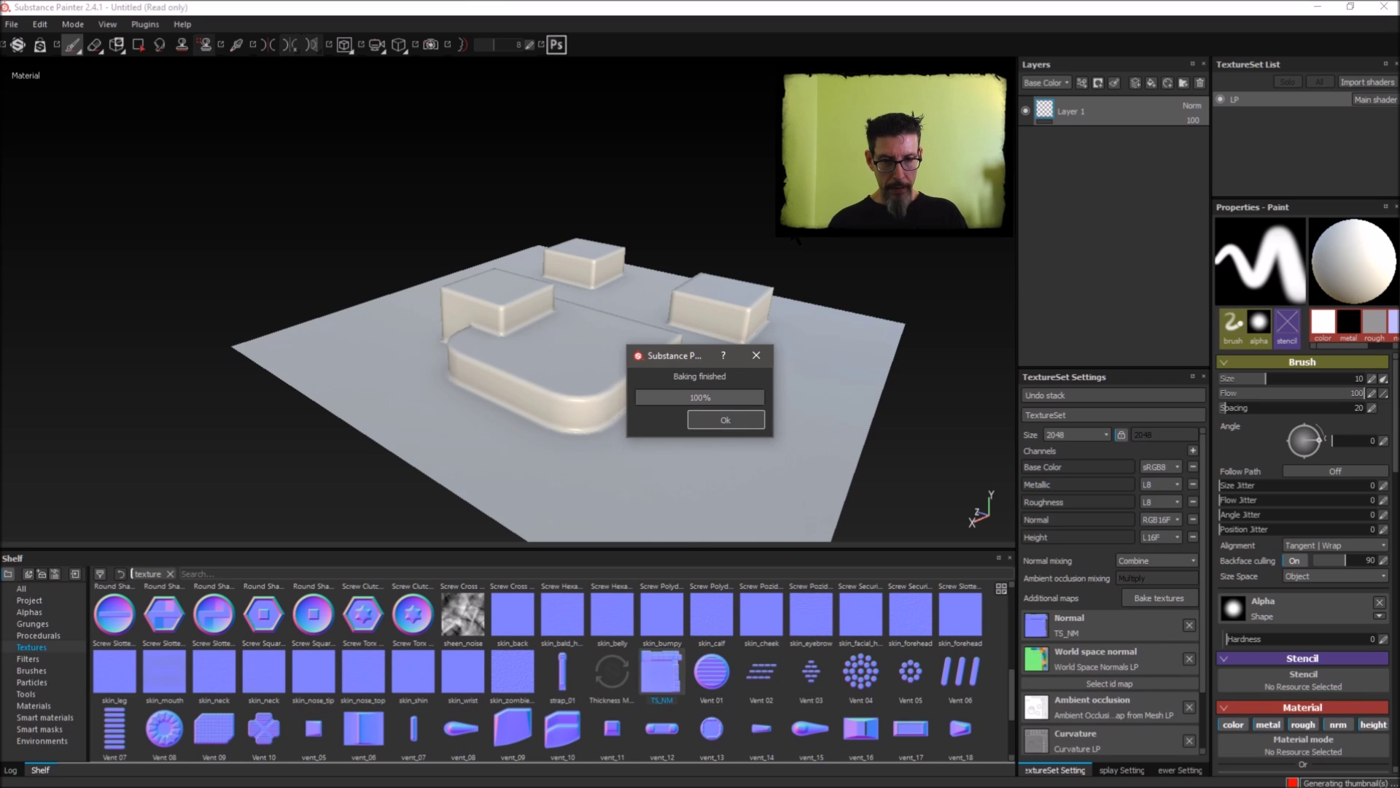
- Examine the model's shading with the baked additional maps from different angles and light directions
mouse_move(759, 219)
left_mouse_down("alt")
mouse_move(805, 242)
mouse_move(711, 222)
left_mouse_up("alt")
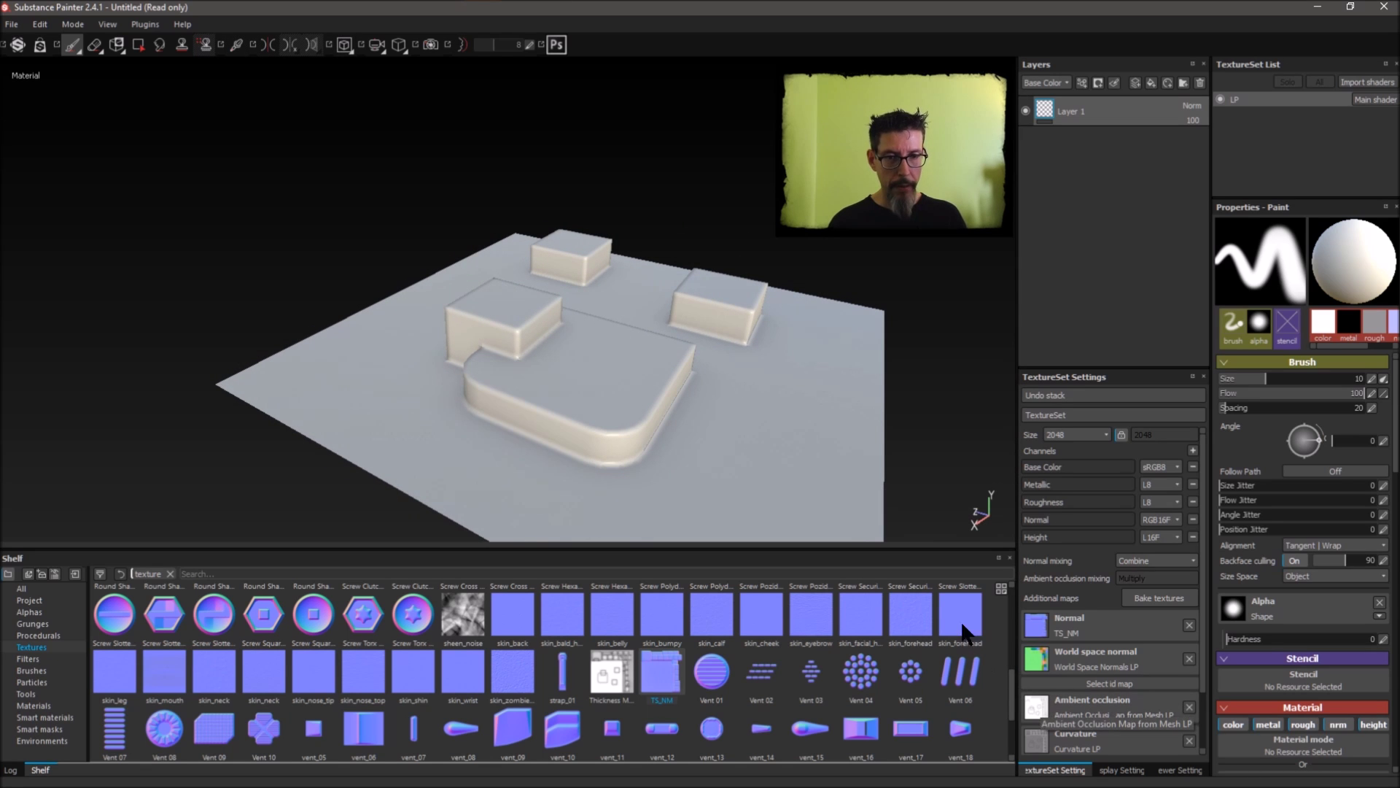
left_click_drag(816, 316, 693, 288, "alt")
mouse_move(721, 331)
right_mouse_down("shift")
mouse_move(683, 331)
mouse_move(698, 330)
right_mouse_up("shift")
mouse_move(550, 319)
left_mouse_down("alt")
mouse_move(666, 394)
mouse_move(613, 347)
mouse_move(494, 304)
mouse_move(641, 256)
left_mouse_up("alt")
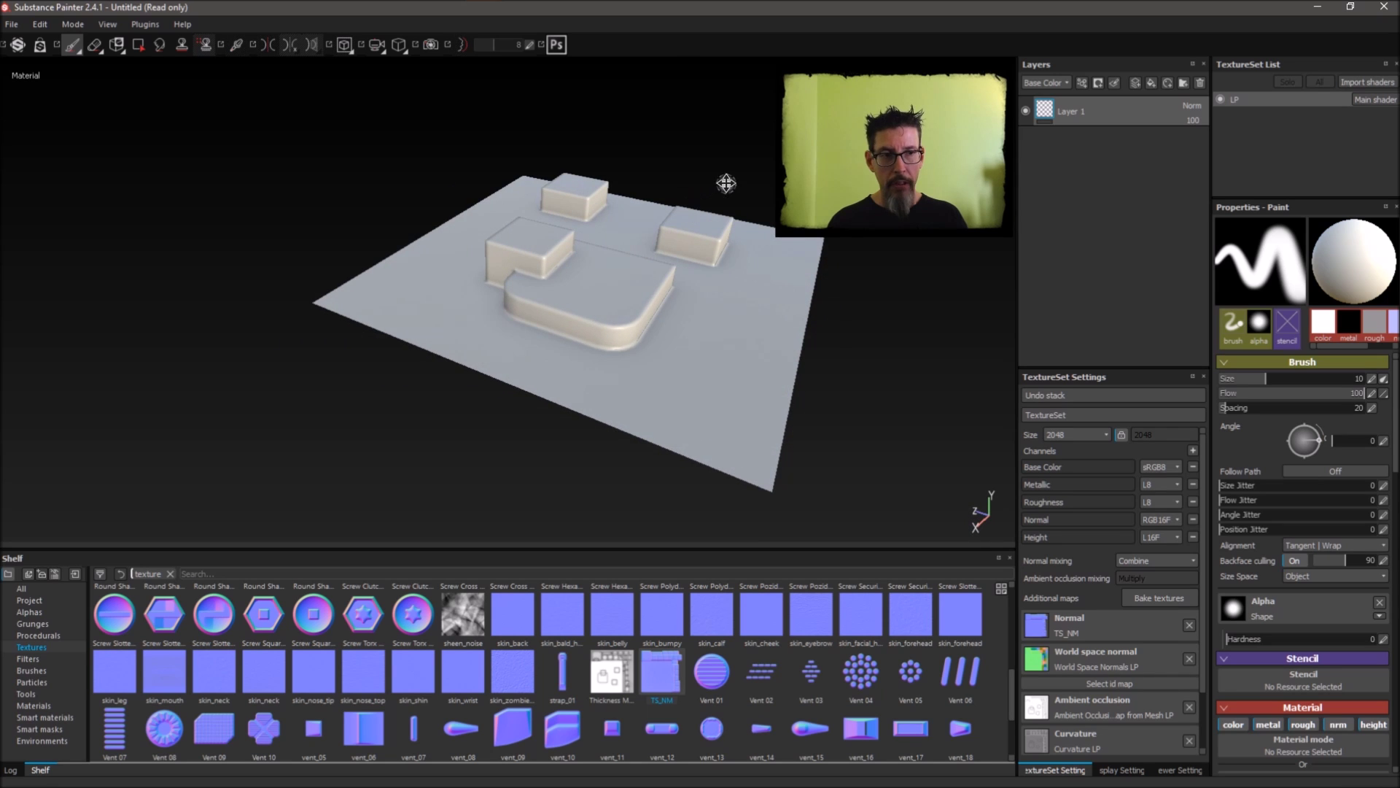
left_click_drag(725, 184, 729, 229, "alt")
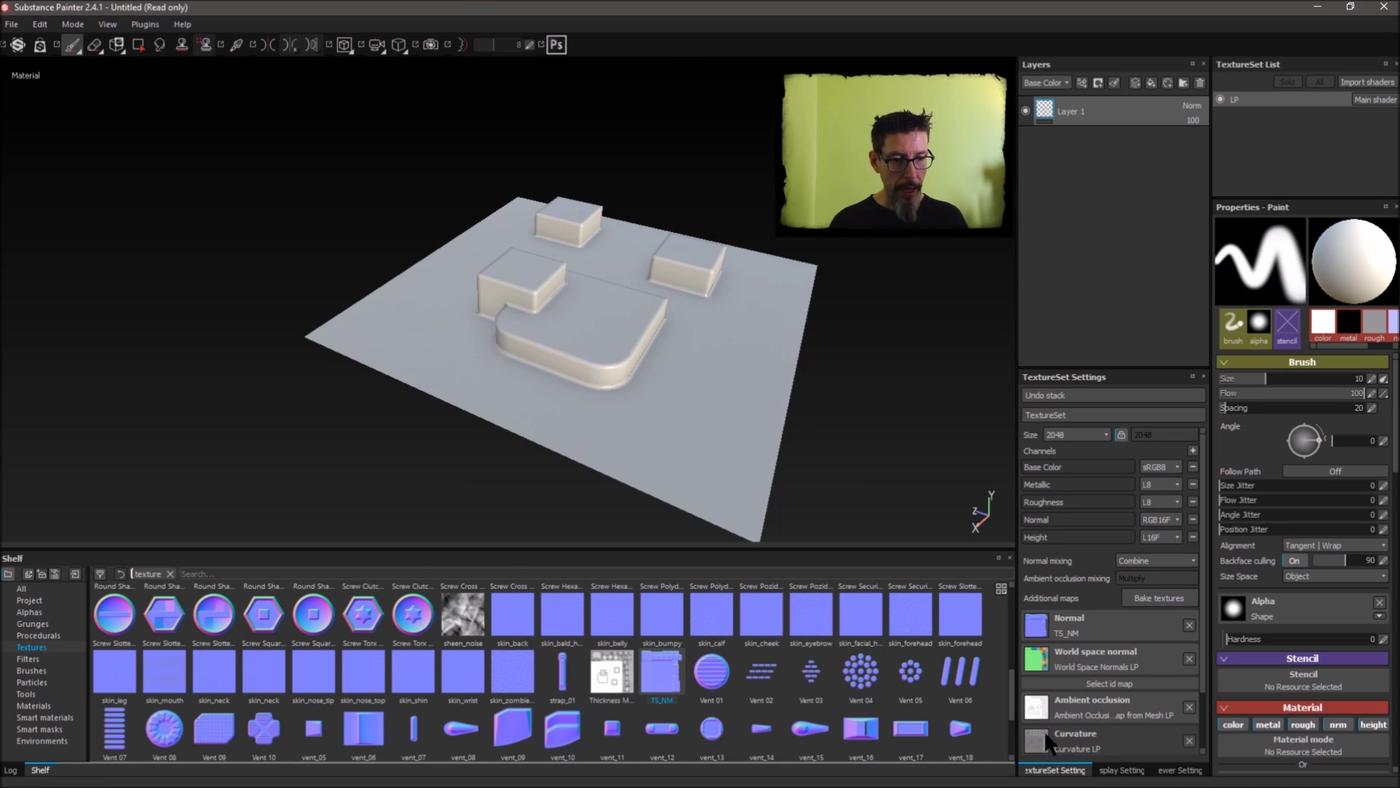
- Search the smart materials for "red" and add Red Painted Robot to the layer stack beneath Layer 1
left_click(50, 716)
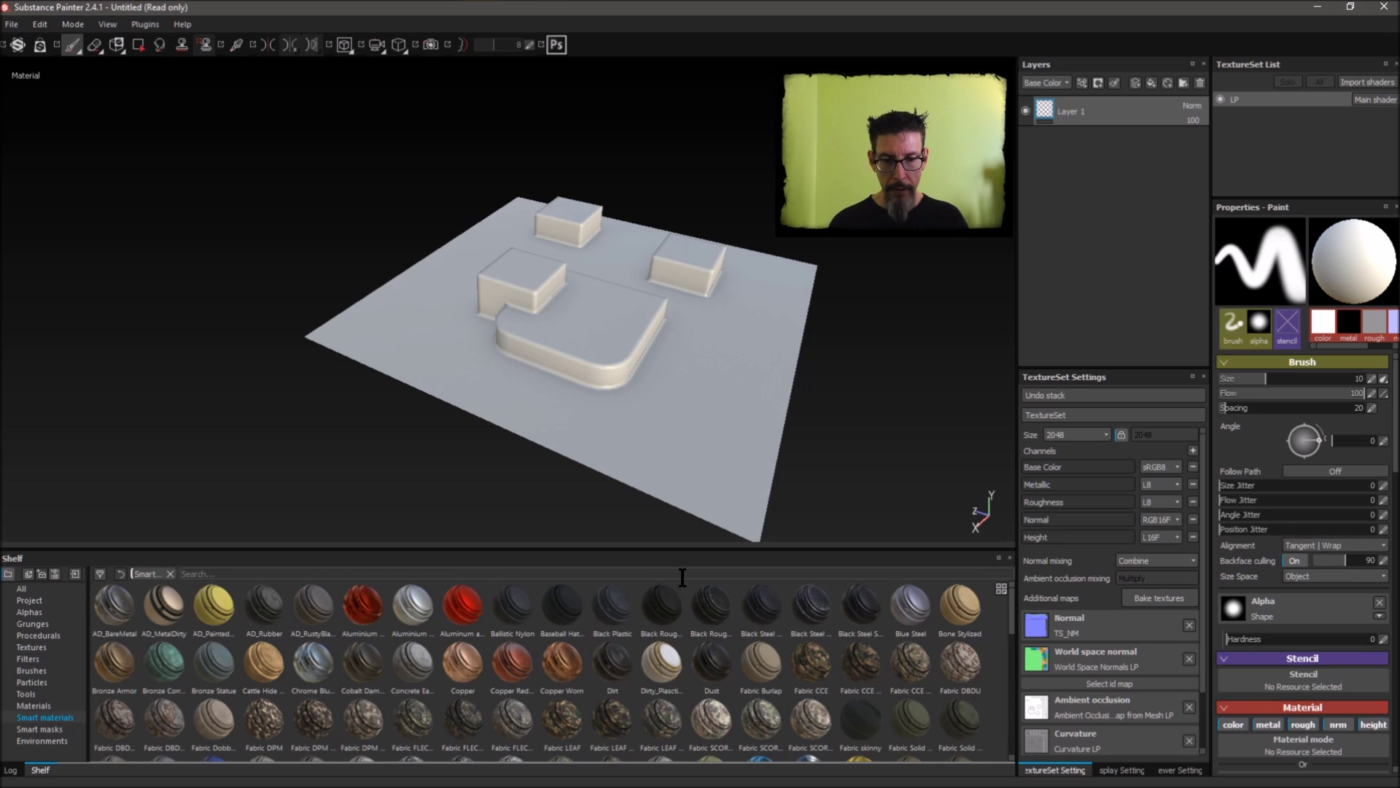
type("red")
mouse_move(212, 665)
left_mouse_down()
mouse_move(235, 640)
mouse_move(1066, 274)
left_mouse_up()
left_click_drag(1100, 164, 1114, 154)
- Examine the red material's dirt and edge wear across the blocks, including a close-up of a block's base corner
left_click_drag(691, 259, 623, 296, "alt")
mouse_move(623, 296)
right_mouse_down("shift")
mouse_move(601, 290)
mouse_move(641, 297)
right_mouse_up("shift")
left_click_drag(641, 297, 678, 219, "alt")
right_click_drag(678, 218, 729, 204, "alt")
left_click_drag(729, 204, 746, 226, "alt")
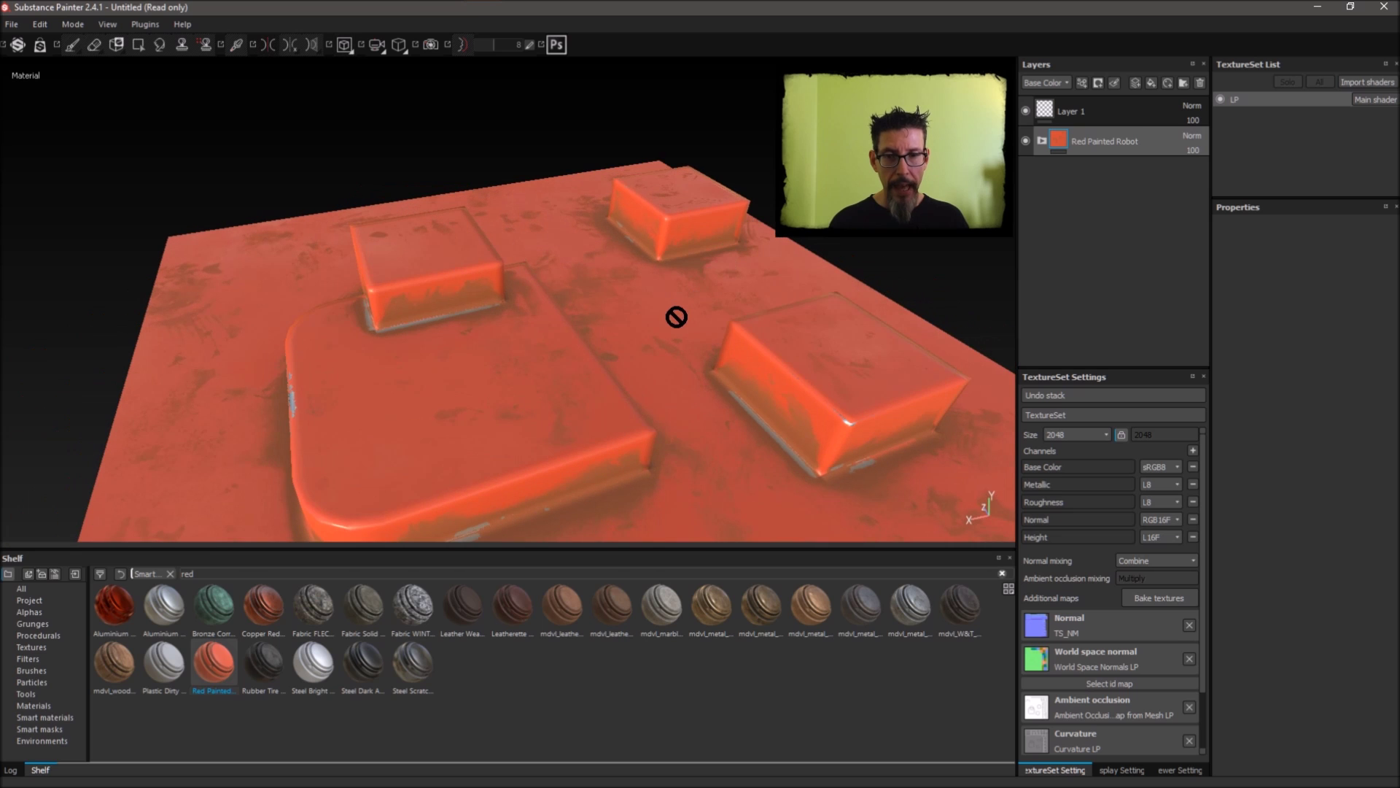
mouse_move(676, 317)
right_mouse_down("shift")
mouse_move(713, 312)
mouse_move(647, 304)
mouse_move(673, 305)
right_mouse_up("shift")
left_click_drag(525, 297, 576, 299, "alt")
mouse_move(576, 300)
right_mouse_down("shift")
mouse_move(569, 325)
mouse_move(563, 306)
right_mouse_up("shift")
left_click_drag(562, 306, 484, 287, "alt")
right_click_drag(484, 287, 562, 206, "alt")
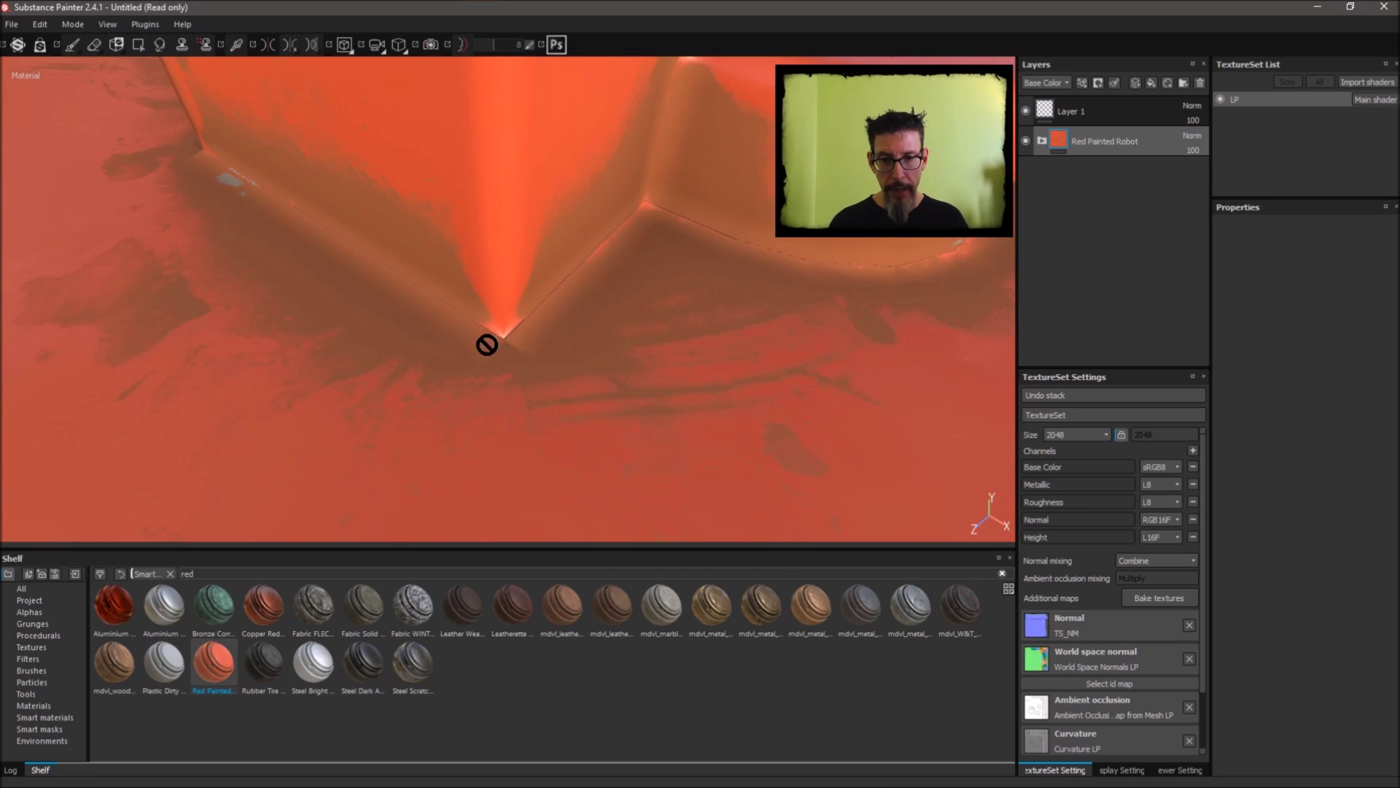
right_click_drag(536, 276, 588, 228, "alt")
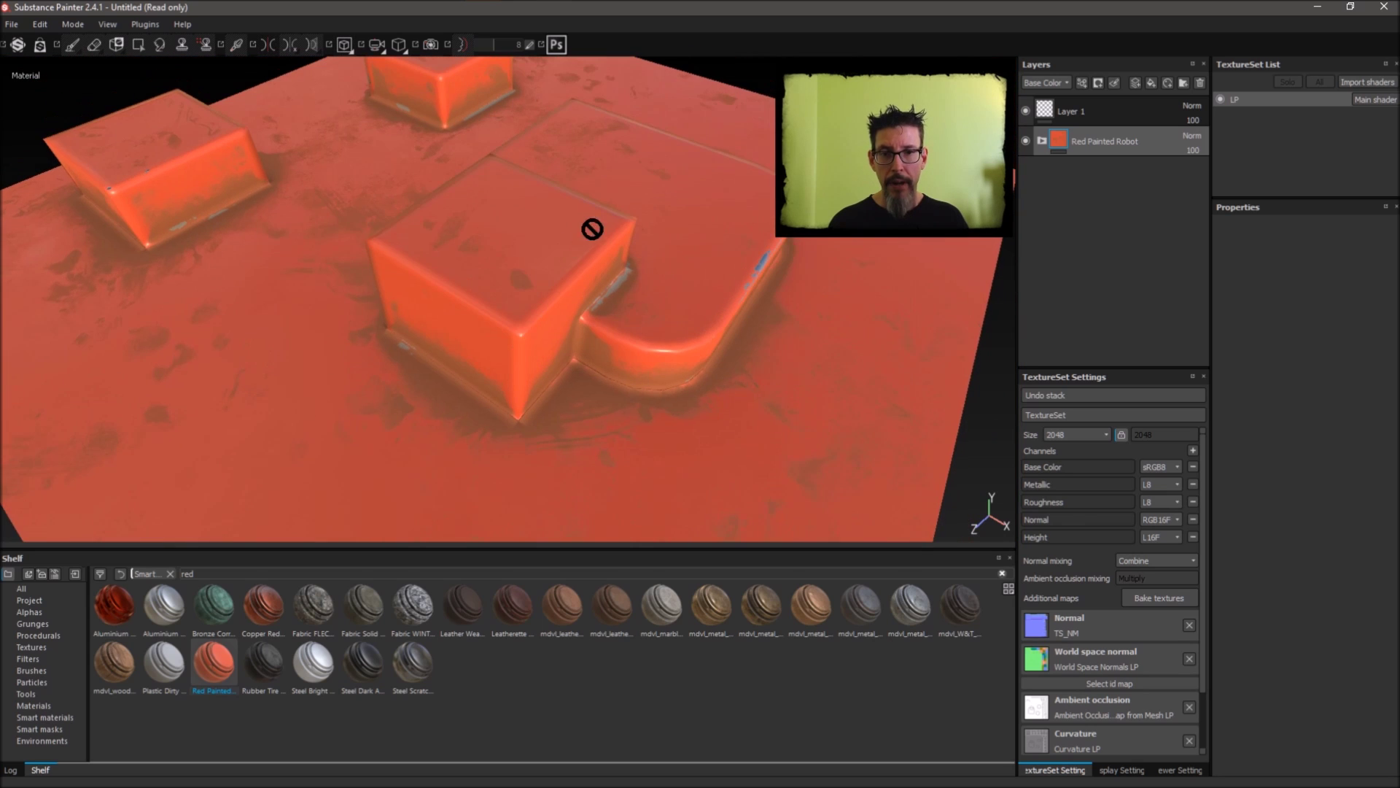
- Inspect the red material on the separate blocks and the rounded raised shape from the other sides under changing light
left_click_drag(588, 228, 707, 214, "alt")
right_click_drag(706, 214, 662, 287, "alt")
left_click_drag(662, 287, 714, 262, "alt")
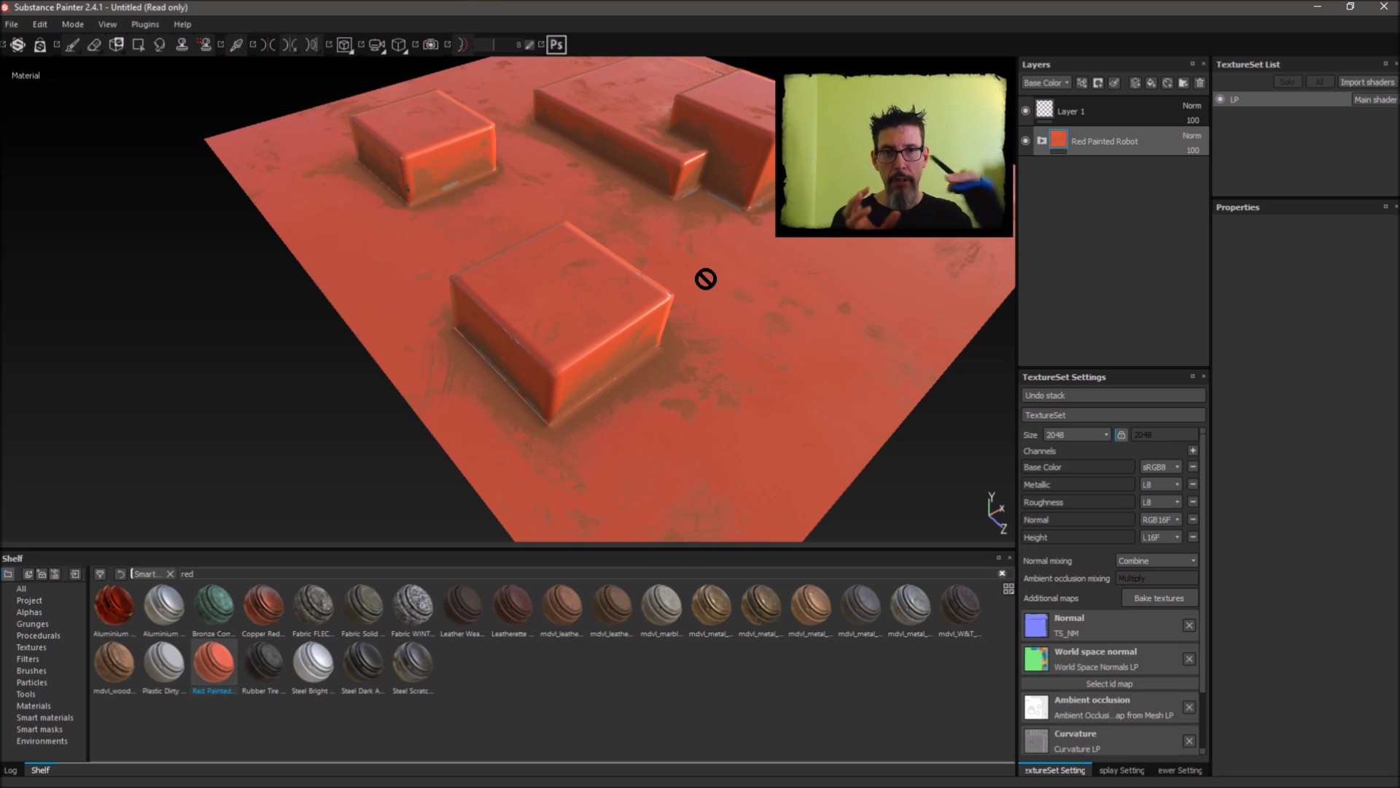
left_click_drag(628, 303, 746, 304, "alt")
right_click_drag(746, 304, 784, 300, "shift")
left_click_drag(785, 300, 738, 296, "alt")
mouse_move(739, 296)
right_mouse_down("shift")
mouse_move(765, 297)
mouse_move(732, 300)
right_mouse_up("shift")
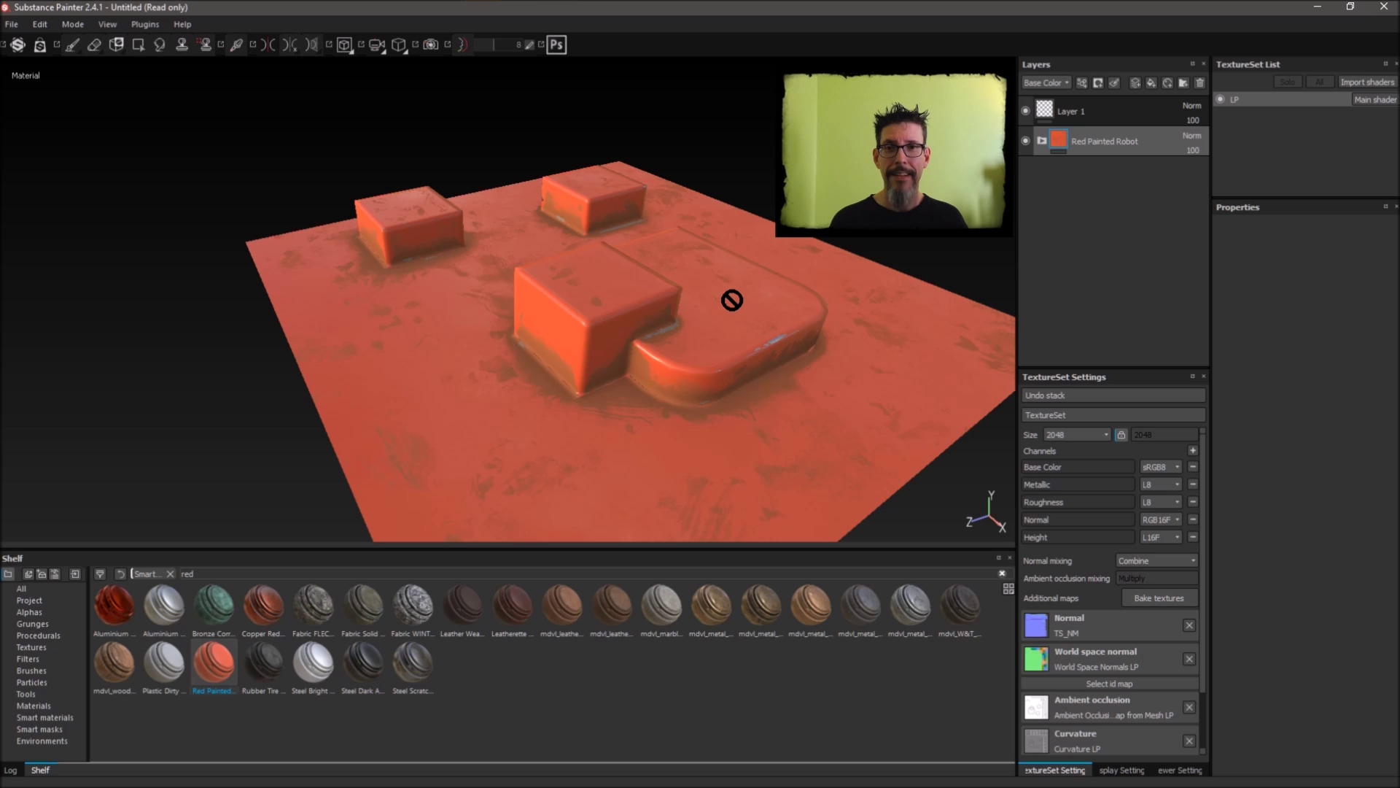